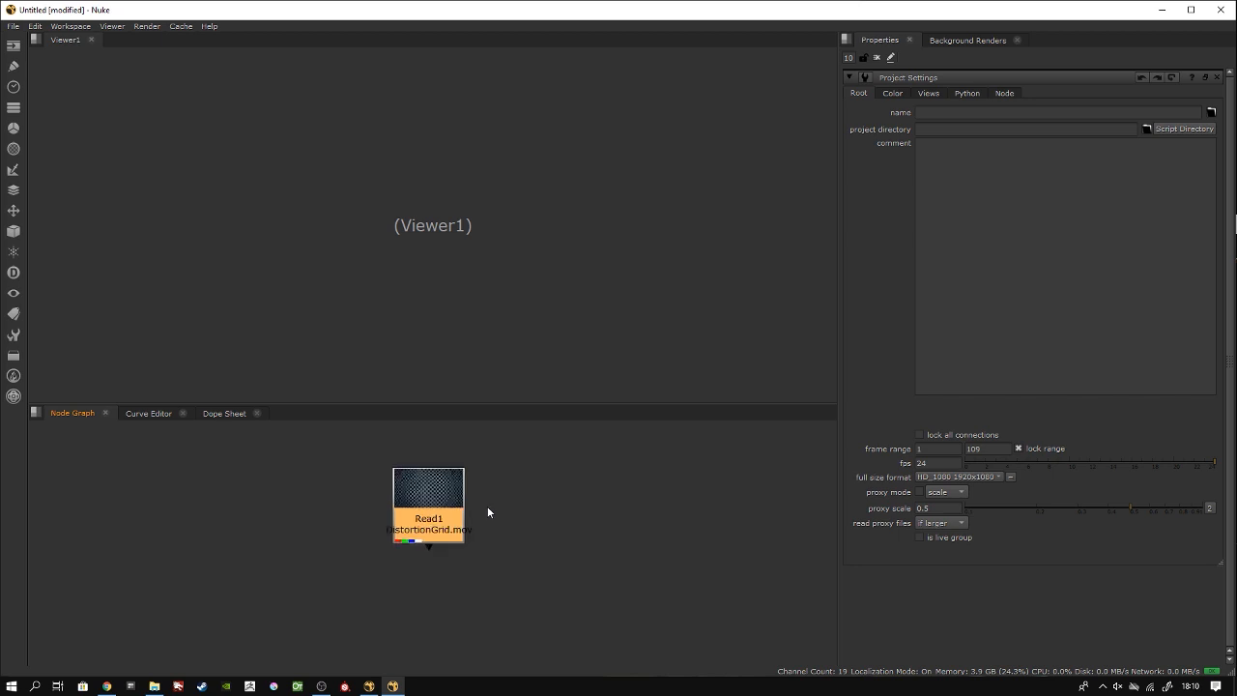
Step: Add a LensDistortion node beside the DistortionGrid.mov Read node in the node graph
mouse_move(493, 521)
middle_down()
mouse_move(489, 492)
mouse_move(489, 506)
middle_up()
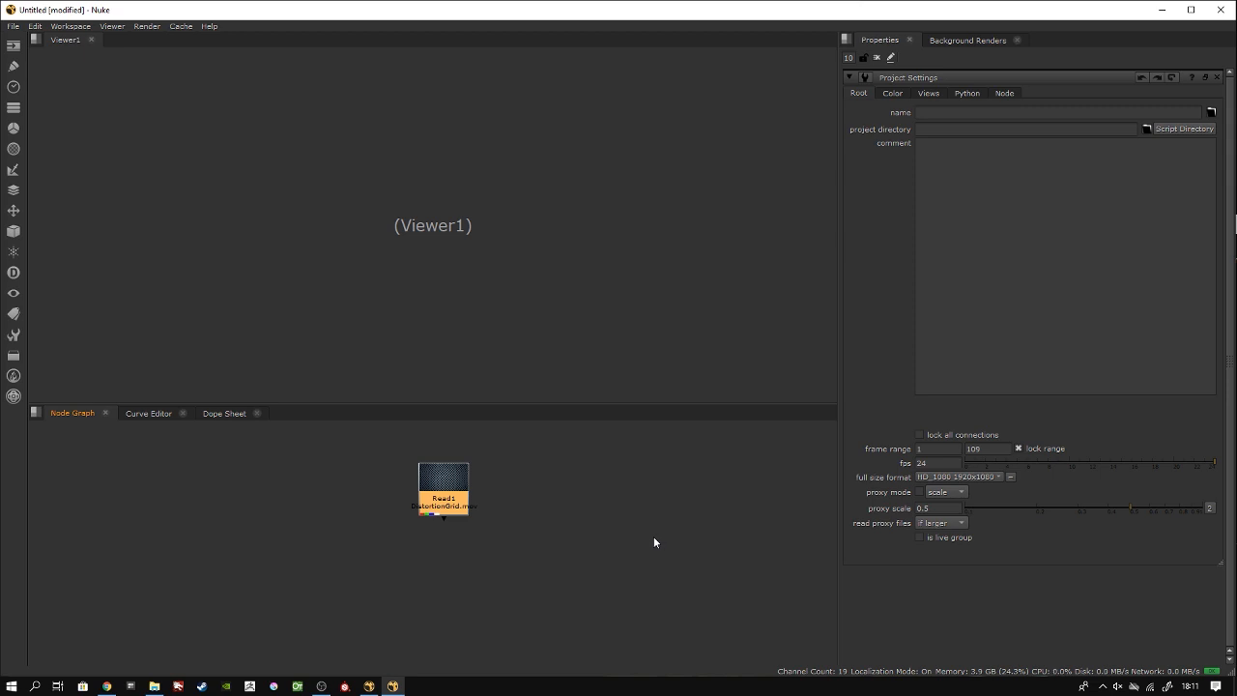
middle_drag(629, 506, 629, 536)
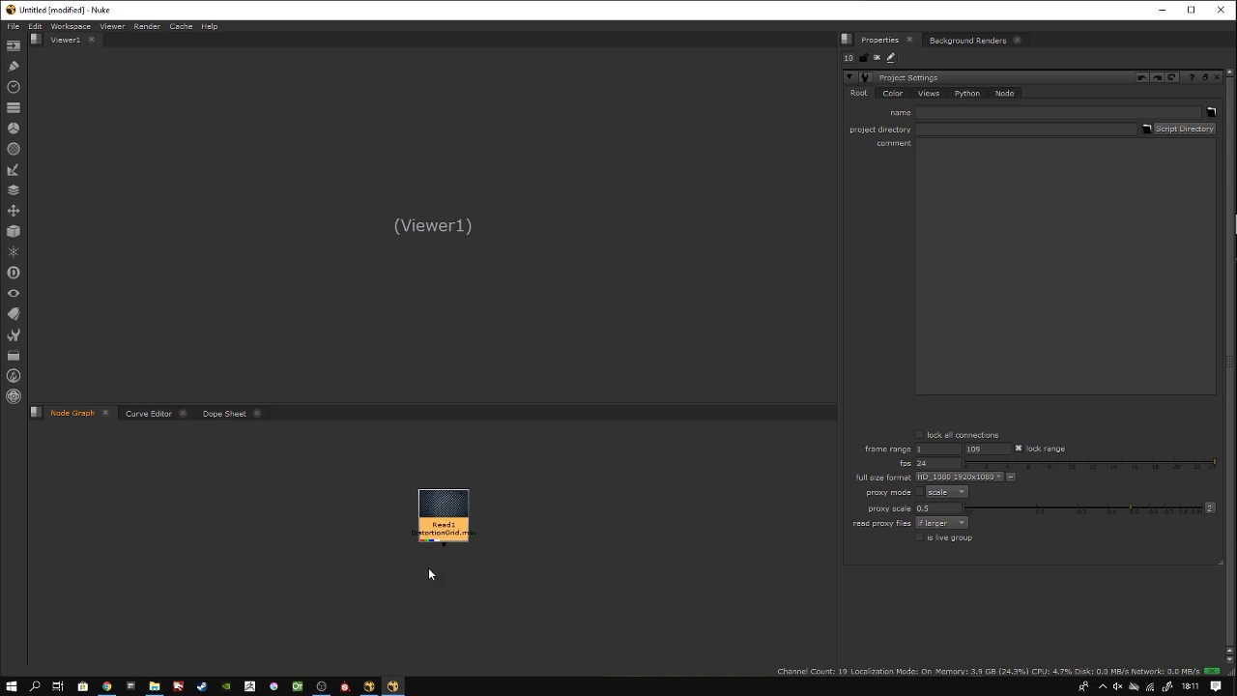
middle_drag(499, 553, 515, 544)
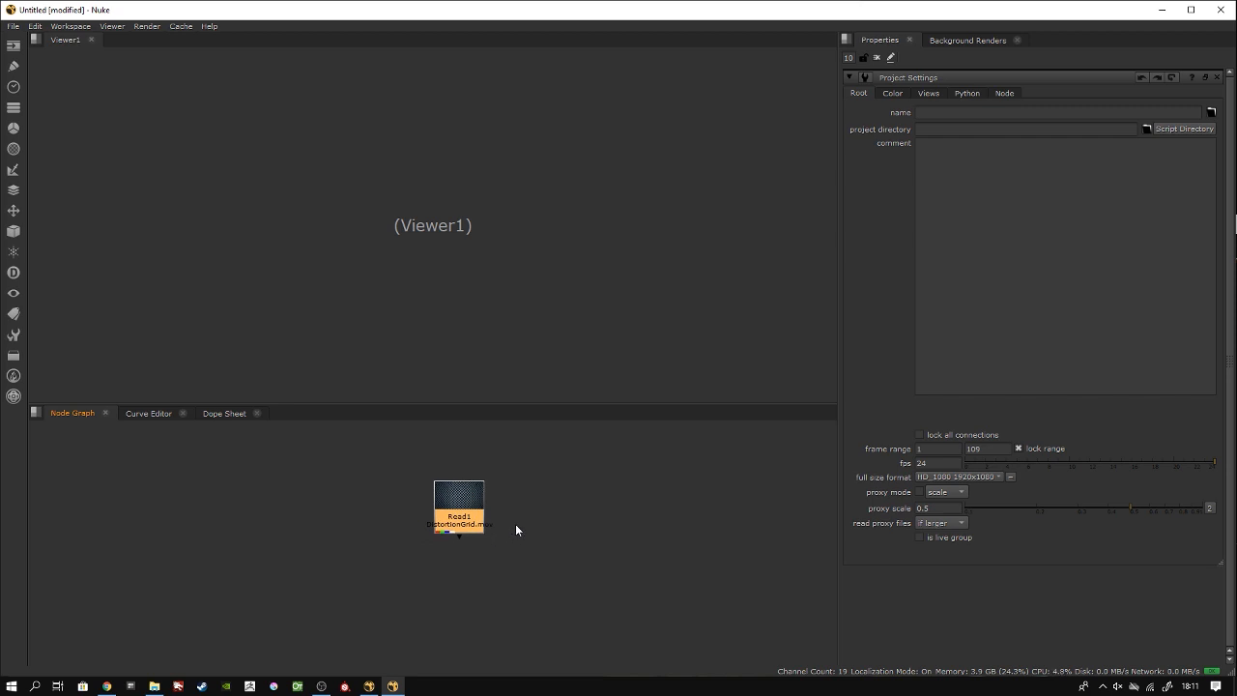
click(516, 523)
key(Tab)
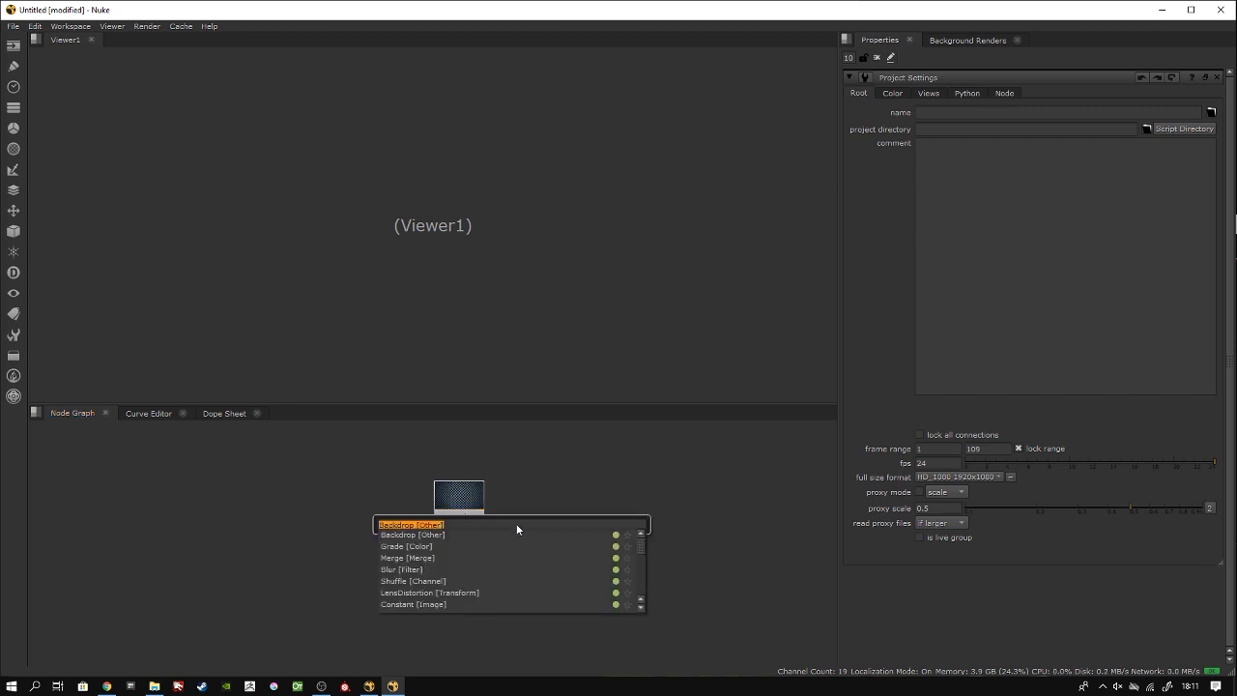
text(LensDistortion [Transform)
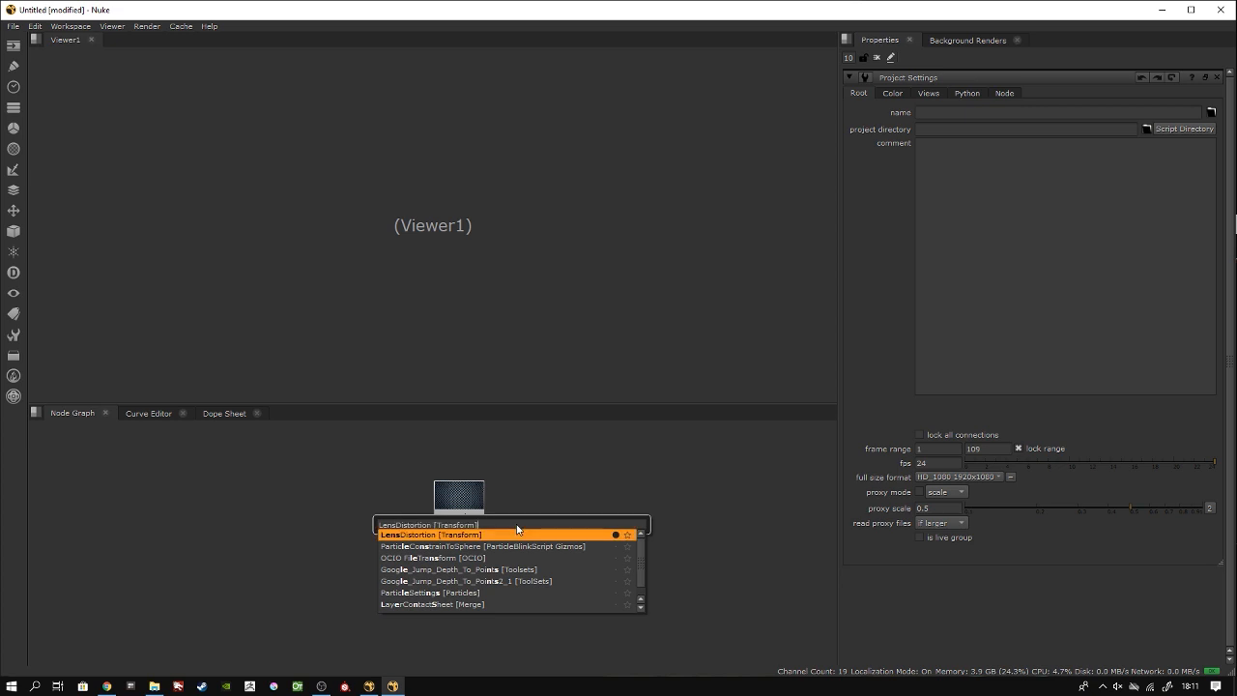
key(Return)
Step: Add a Reformat node and a RotoPaint node in sequence below the LensDistortion node
key(Tab)
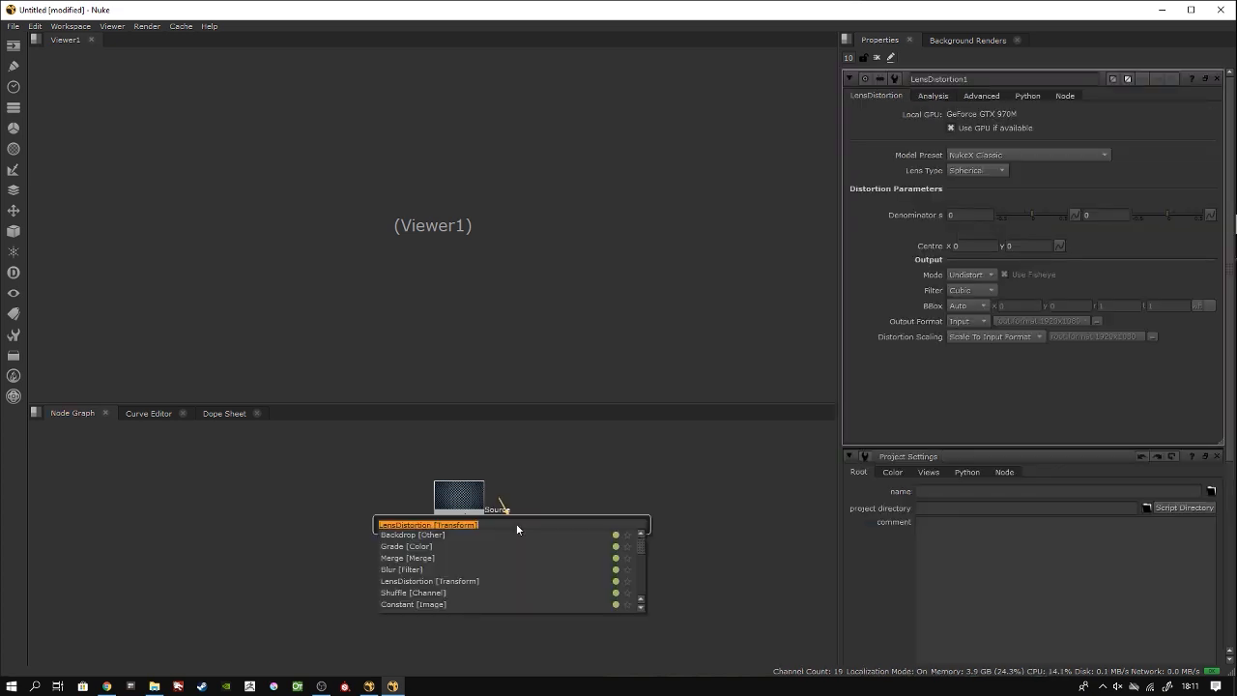
text(reformat)
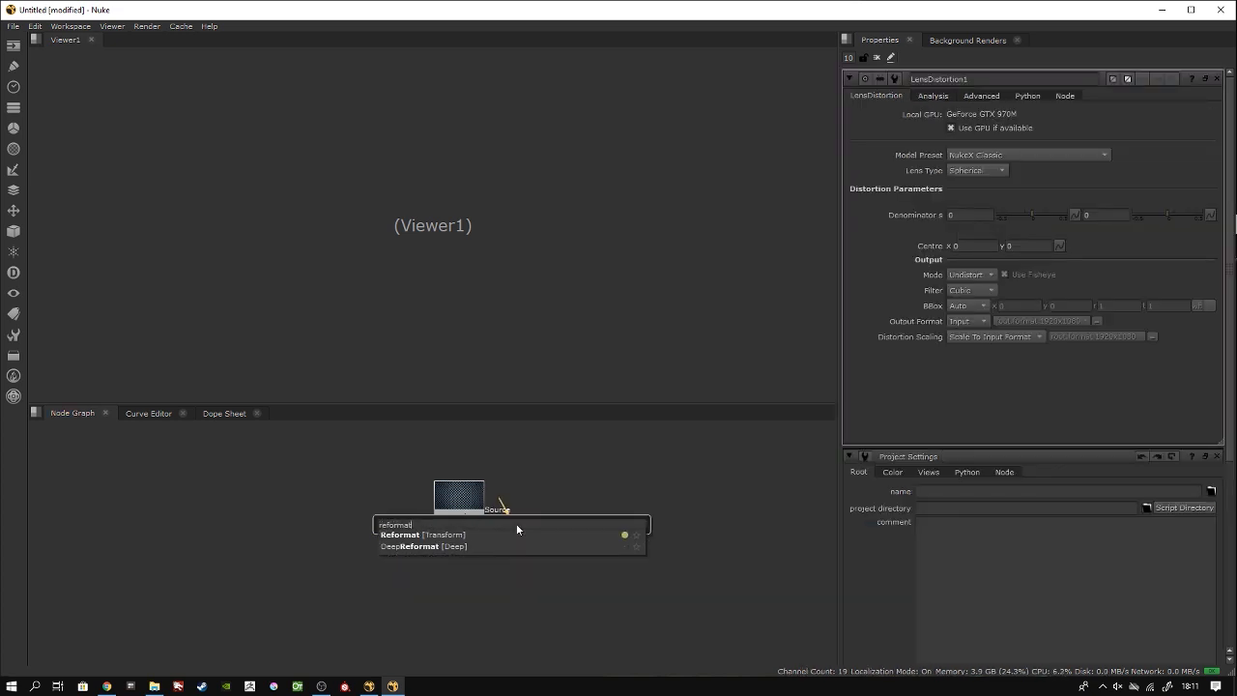
key(Return)
key(Tab)
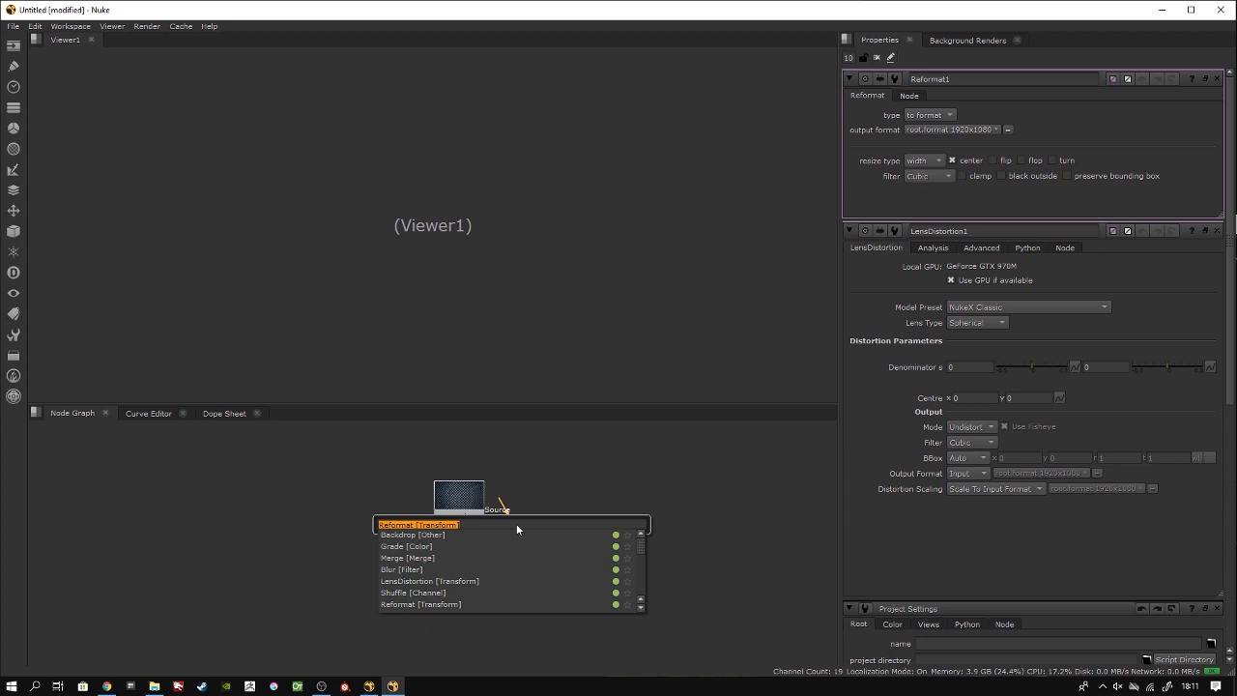
text(rotopaint)
key(Return)
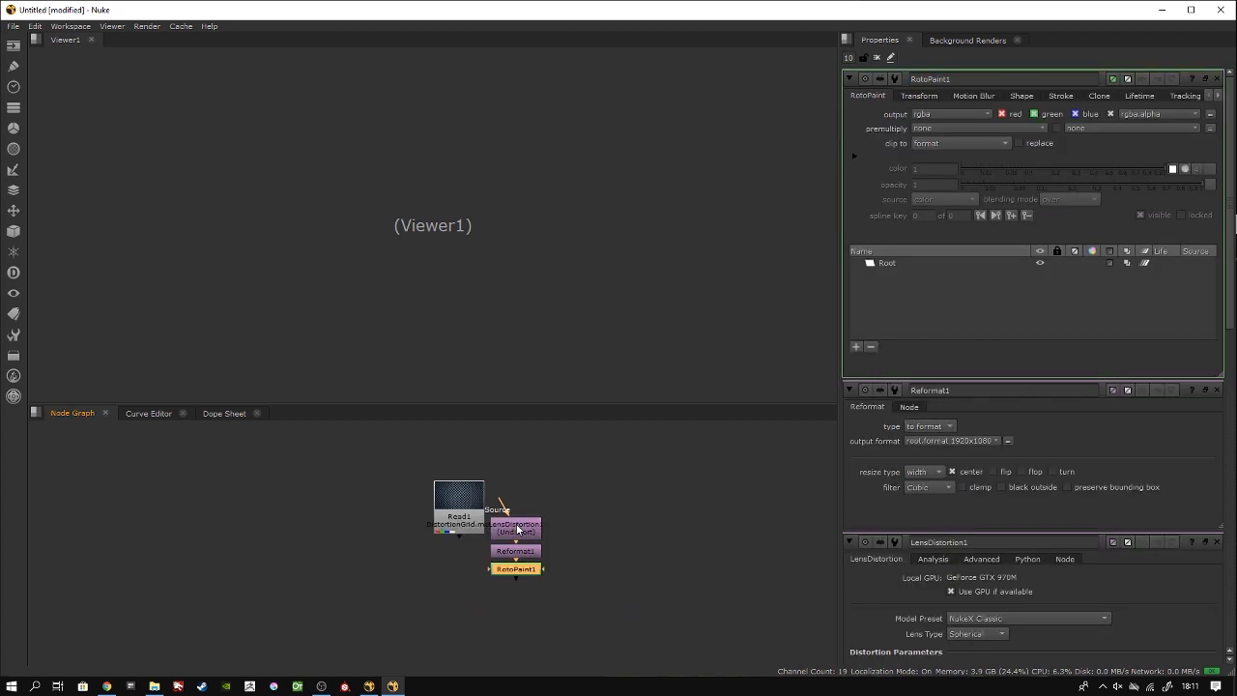
Step: Connect the LensDistortion source input to the Read node and space the node chain out vertically beneath it
drag(573, 497, 458, 615)
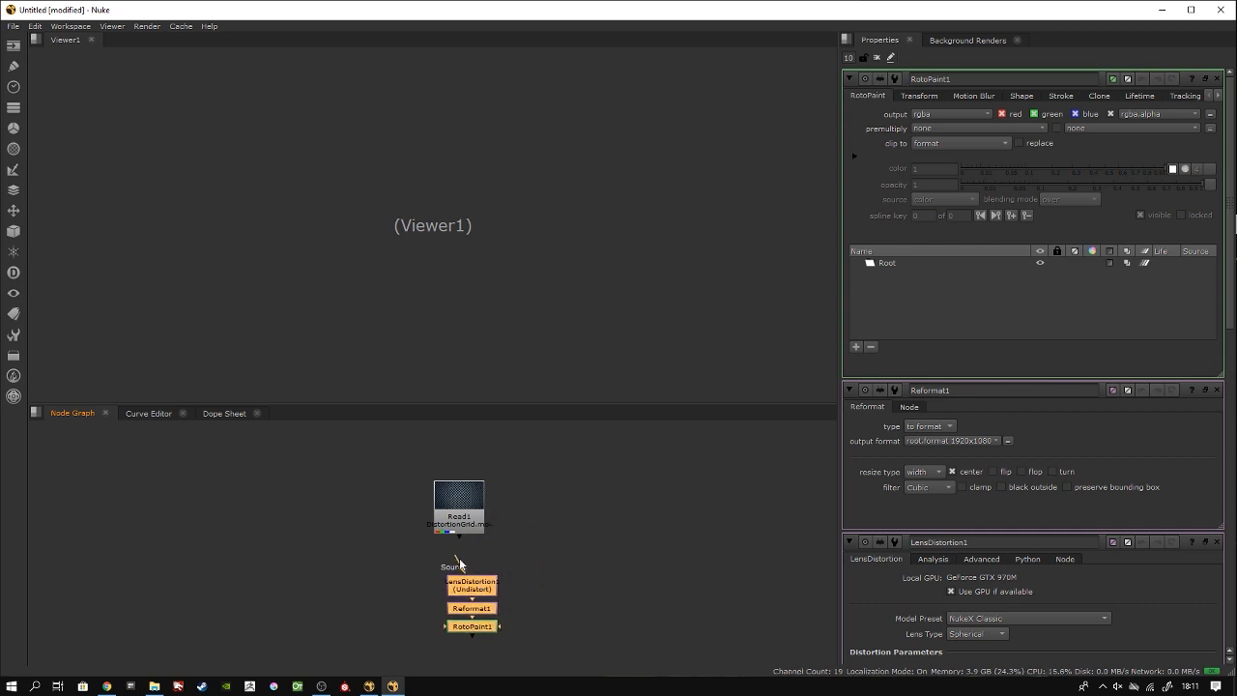
drag(455, 559, 468, 527)
drag(471, 609, 458, 583)
click(505, 580)
middle_drag(505, 580, 526, 517)
drag(471, 516, 489, 646)
scroll(503, 589, down, 3)
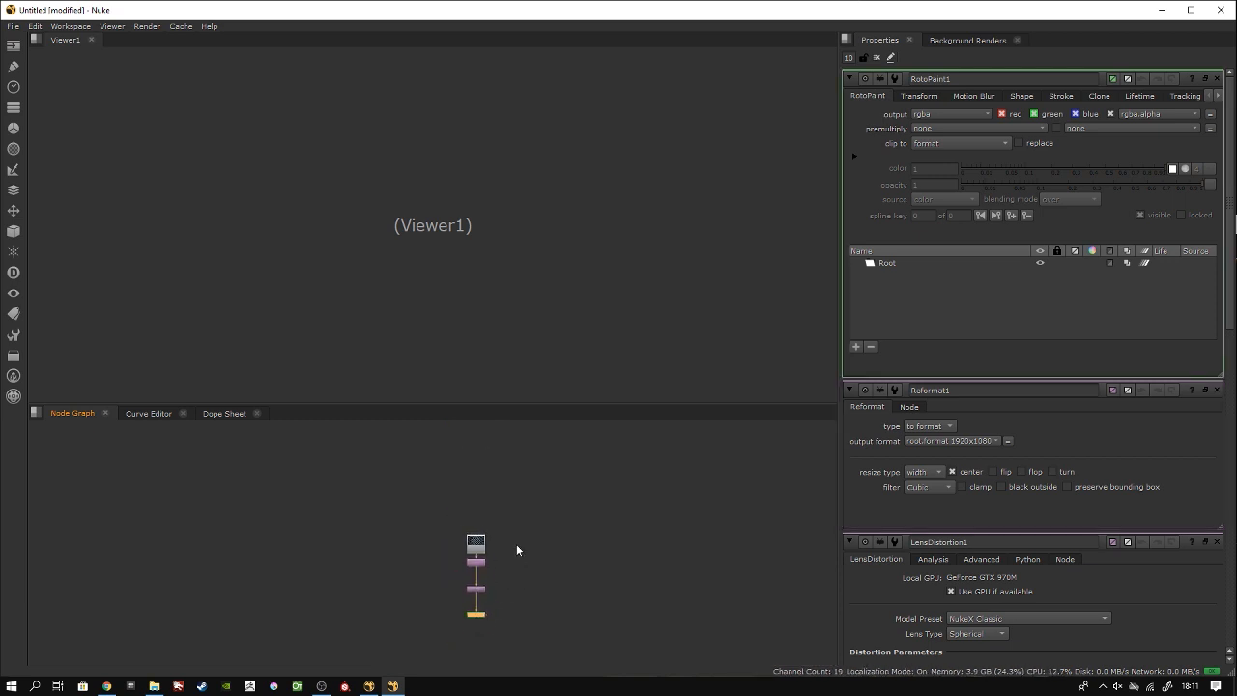
Step: Create a backdrop around the four chained nodes and enlarge it to leave free space beside them
drag(473, 537, 520, 622)
key(Tab)
text(backd)
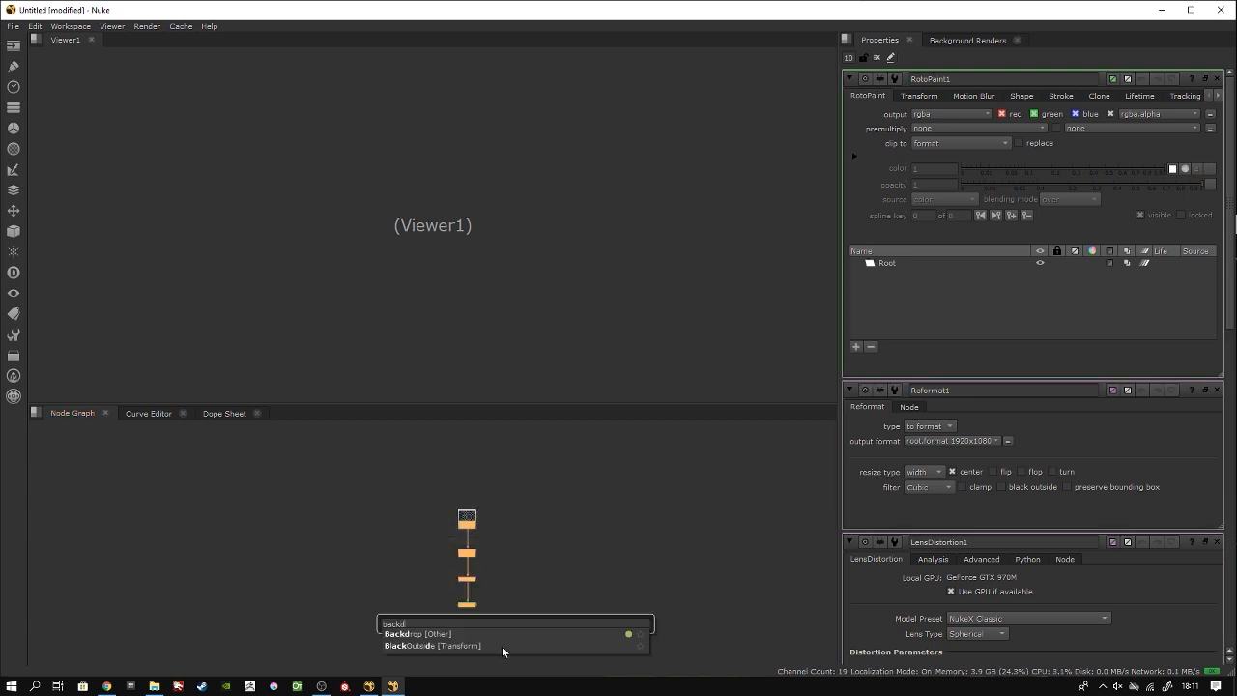
key(Return)
scroll(509, 452, up, 1)
middle_drag(502, 488, 445, 295)
drag(392, 635, 601, 638)
scroll(580, 600, down, 4)
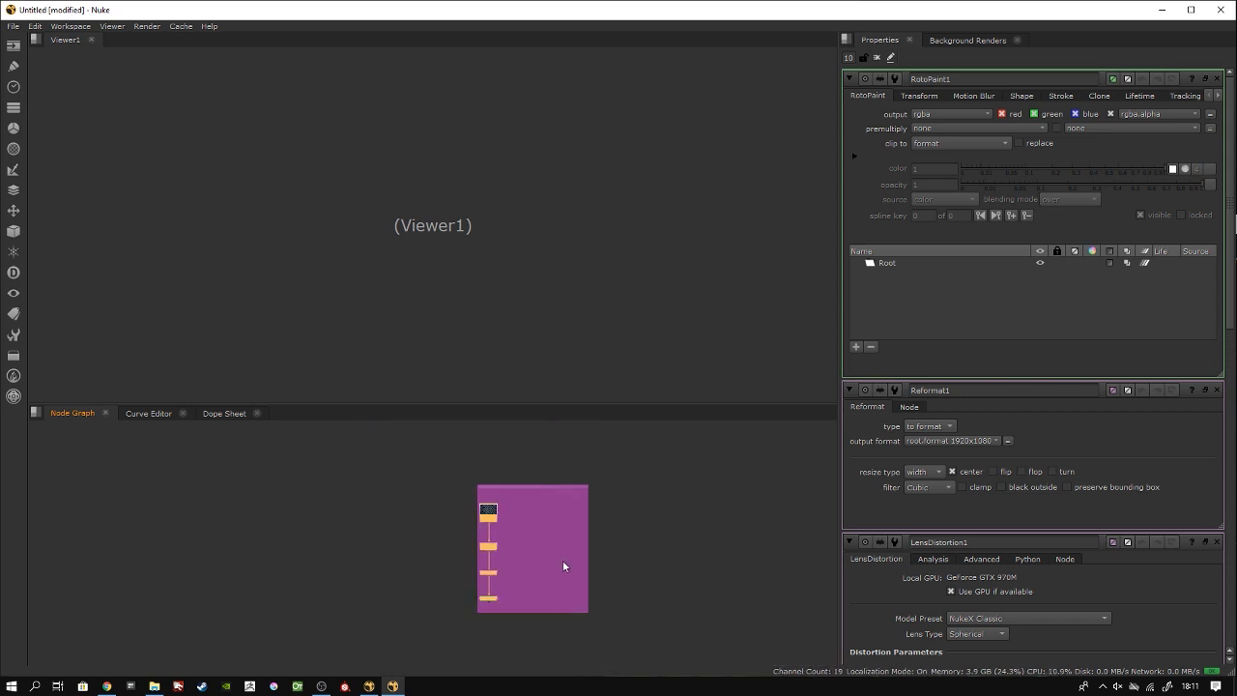
Step: Label the purple backdrop "Trouver la distortion"
scroll(551, 546, up, 3)
double_click(569, 480)
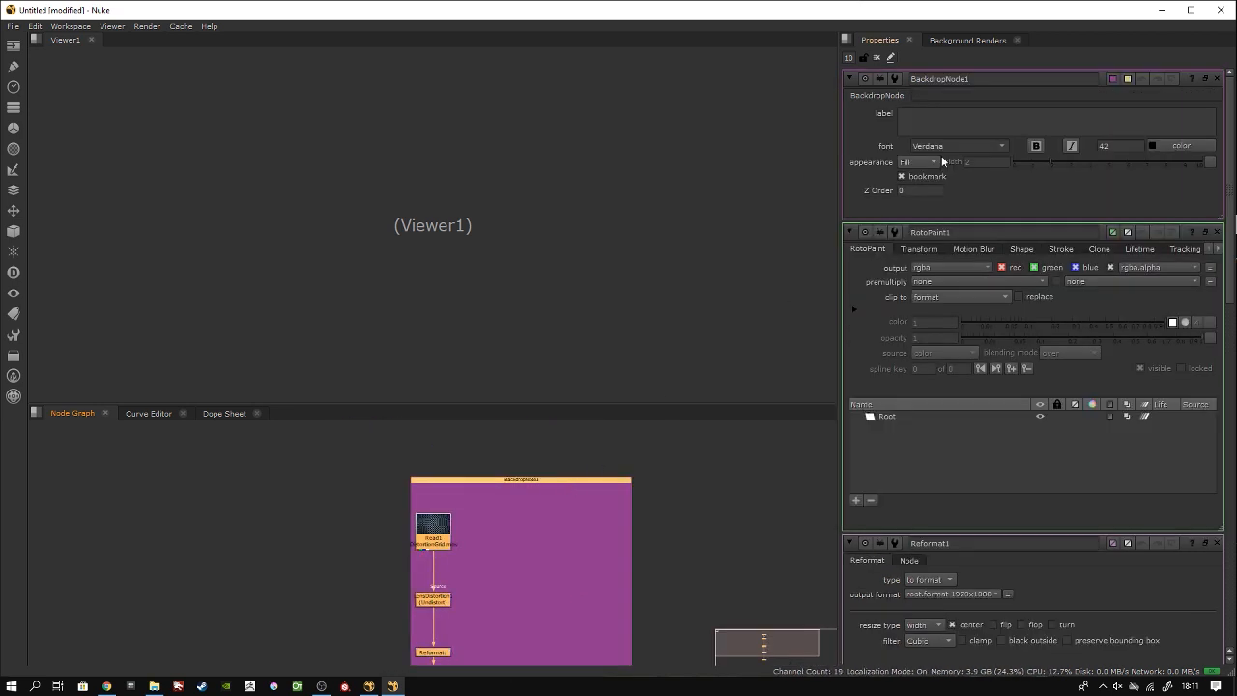
text(ou)
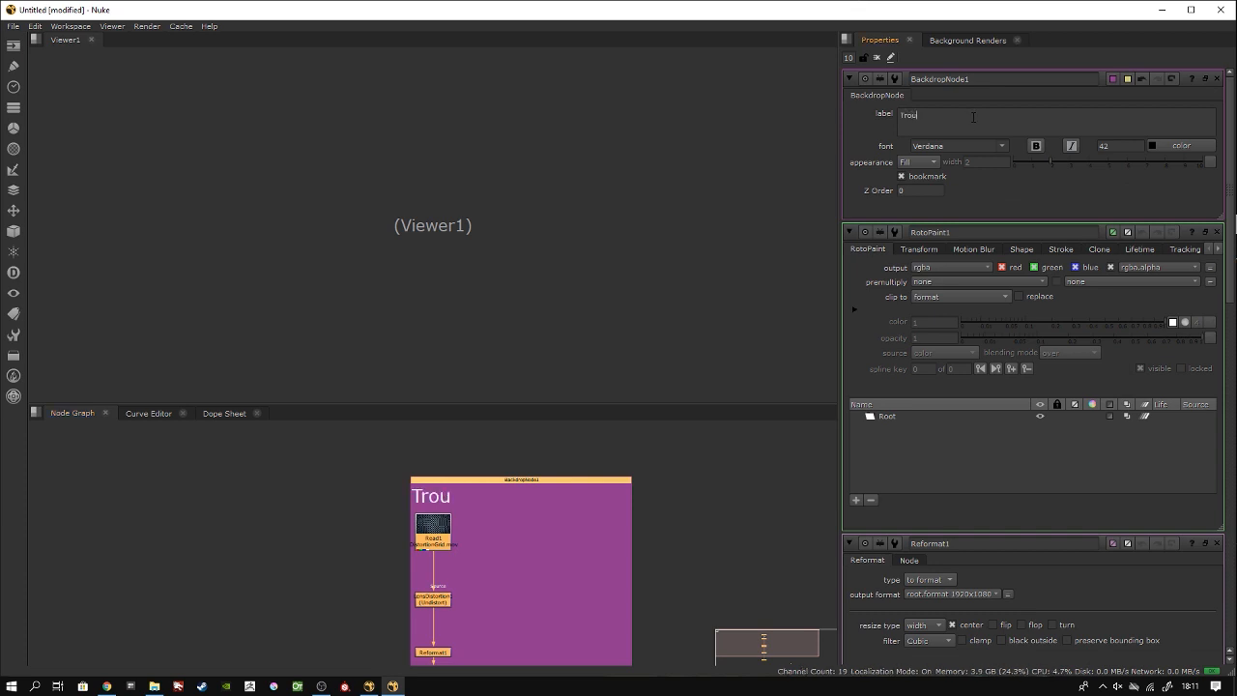
text(ver la distortion)
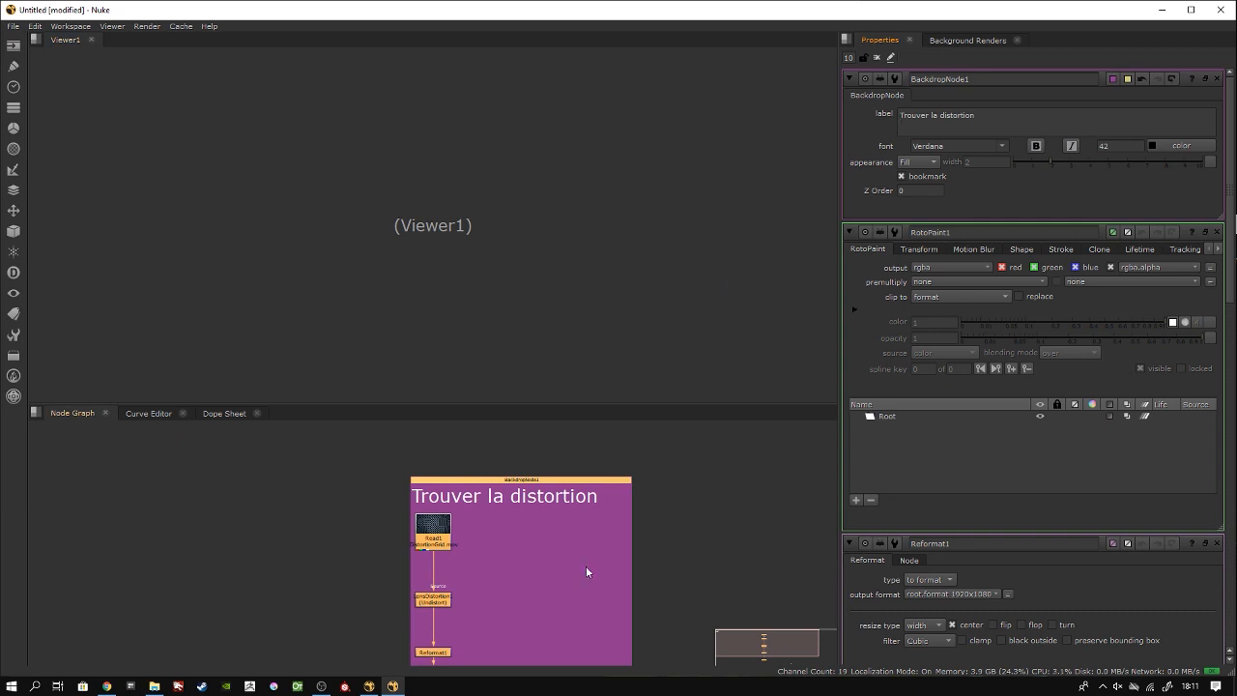
Step: Add a second backdrop and fit it inside the purple one, beside the node chain
middle_drag(587, 567, 529, 527)
click(652, 512)
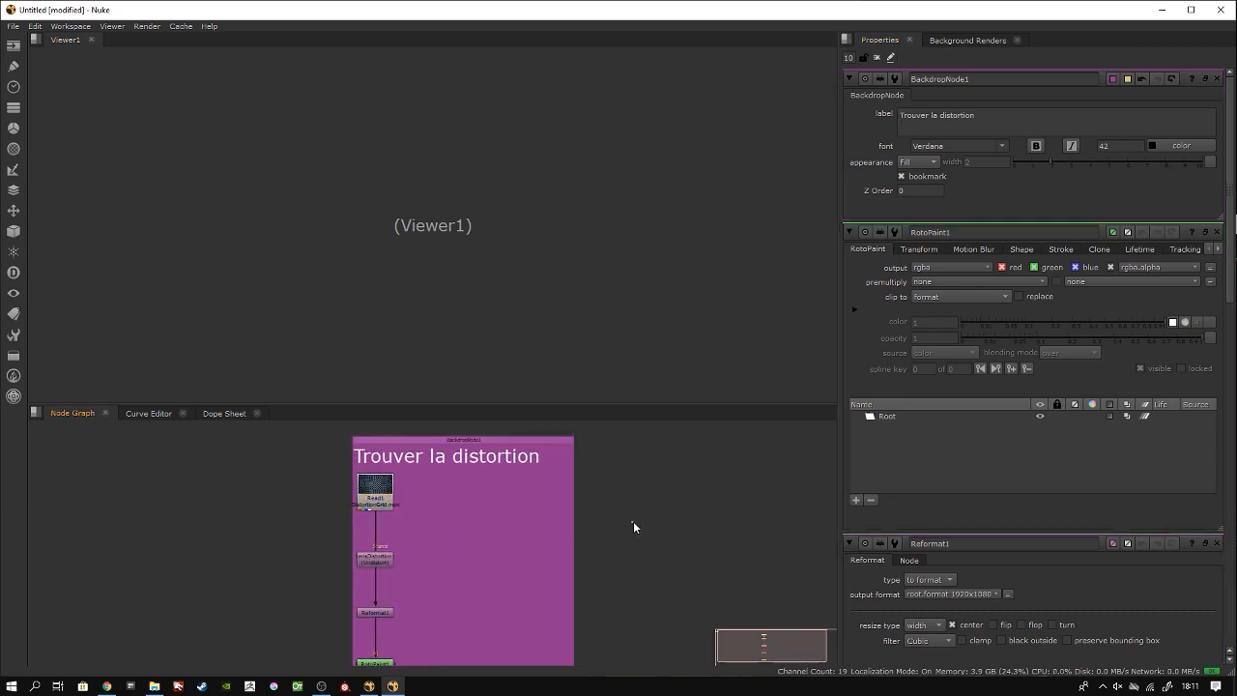
key(Tab)
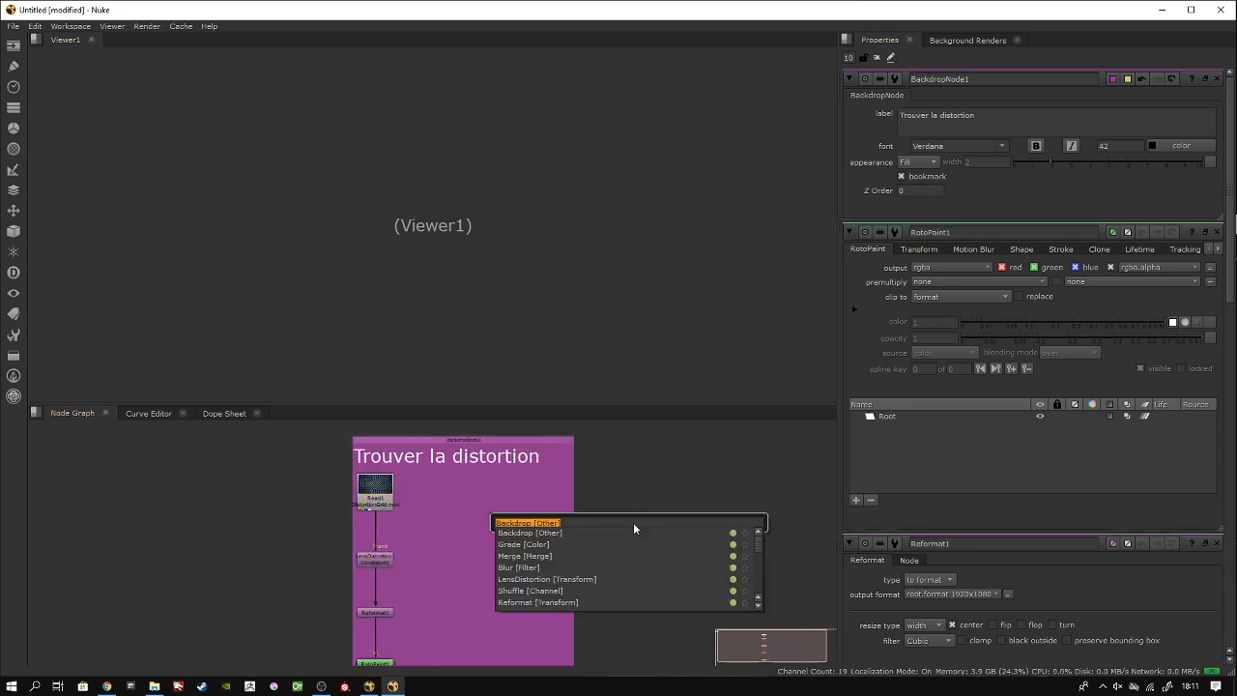
key(Return)
drag(779, 561, 566, 663)
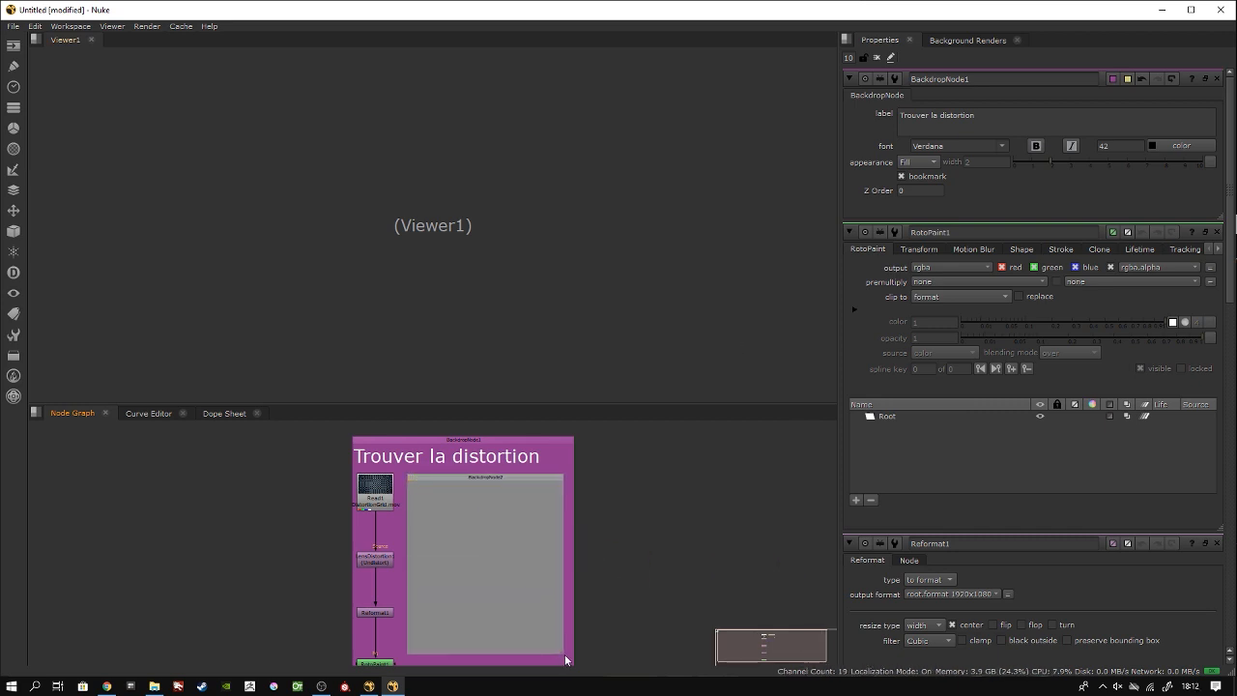
triple_click(960, 118)
text(Distortion :)
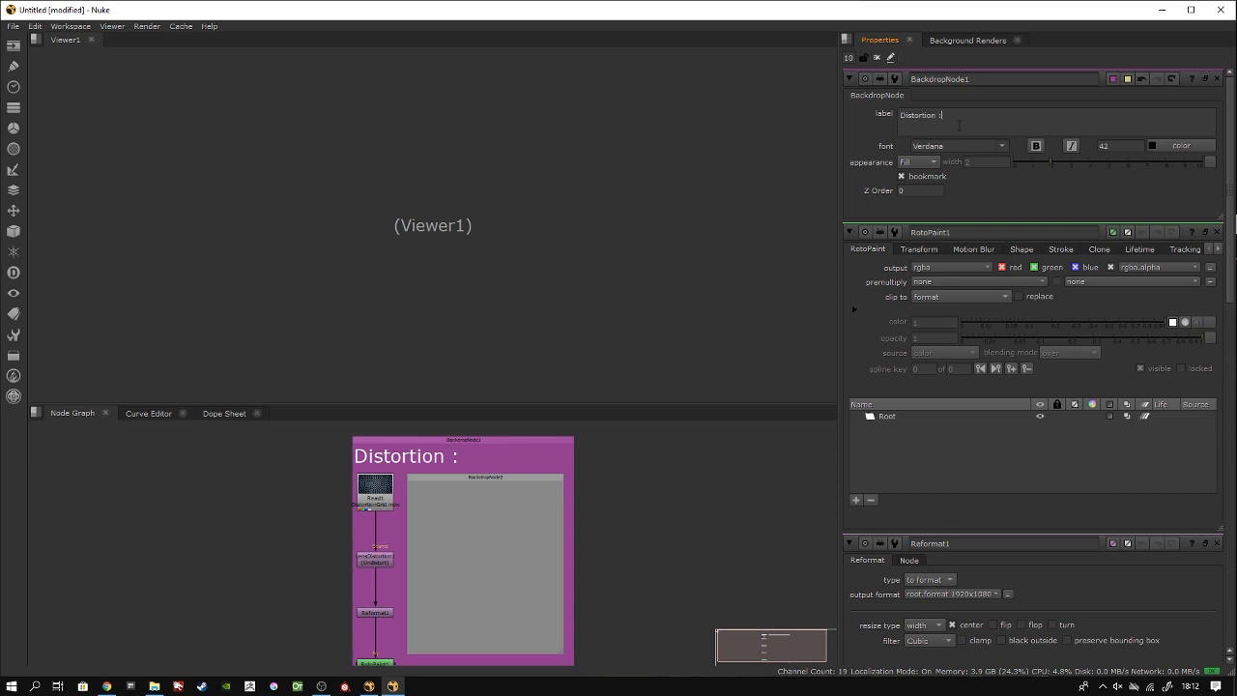
key(ctrl+z)
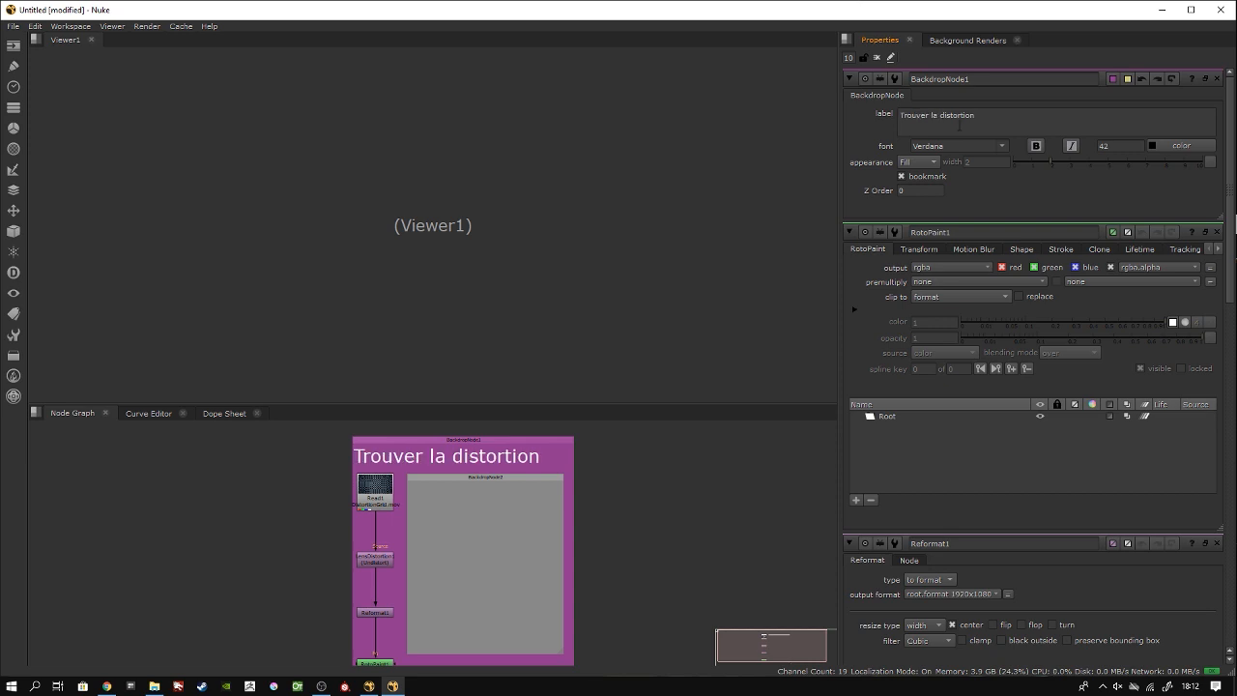
Step: Label the inner grey backdrop with the two lines "Distortion :" and "Résolution :"
double_click(493, 478)
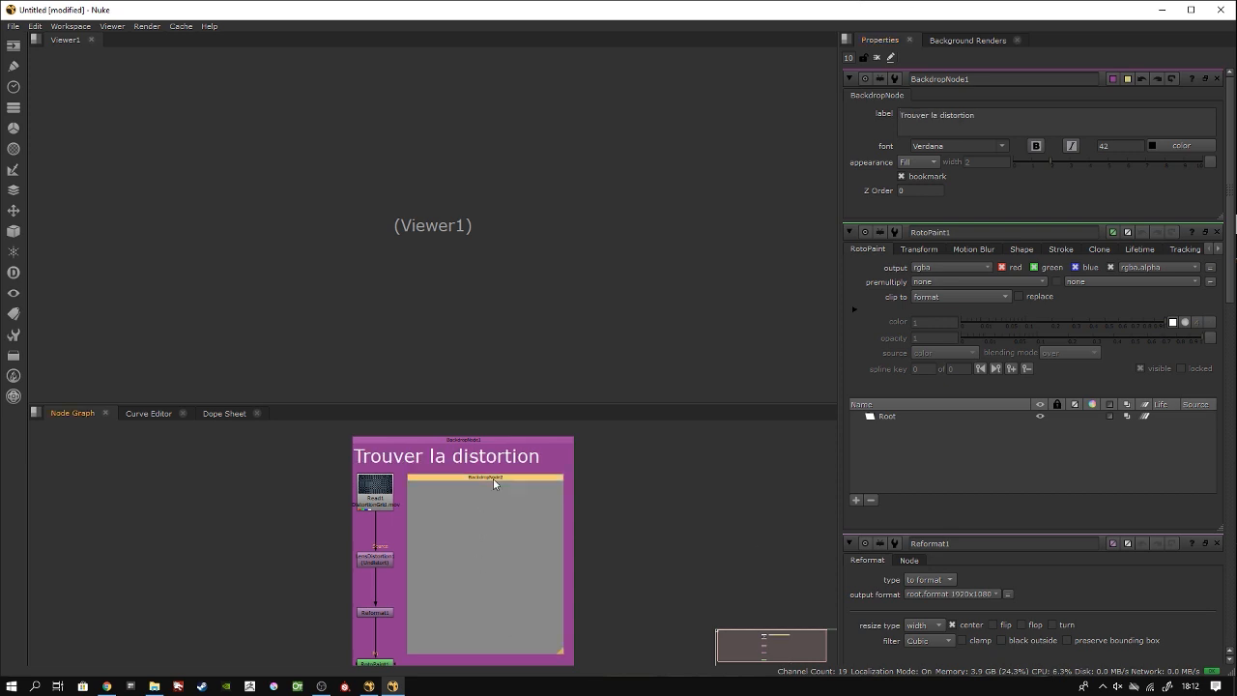
click(977, 112)
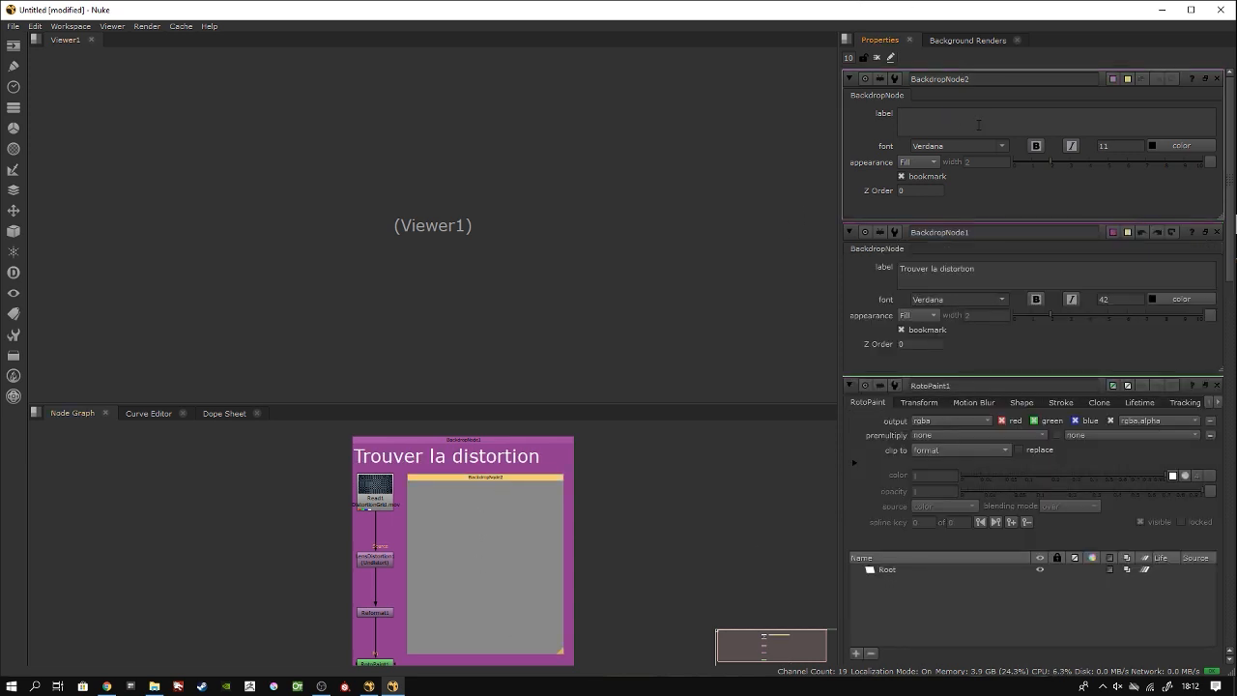
text(Distortion :)
scroll(228, 567, up, 5)
middle_drag(512, 490, 142, 652)
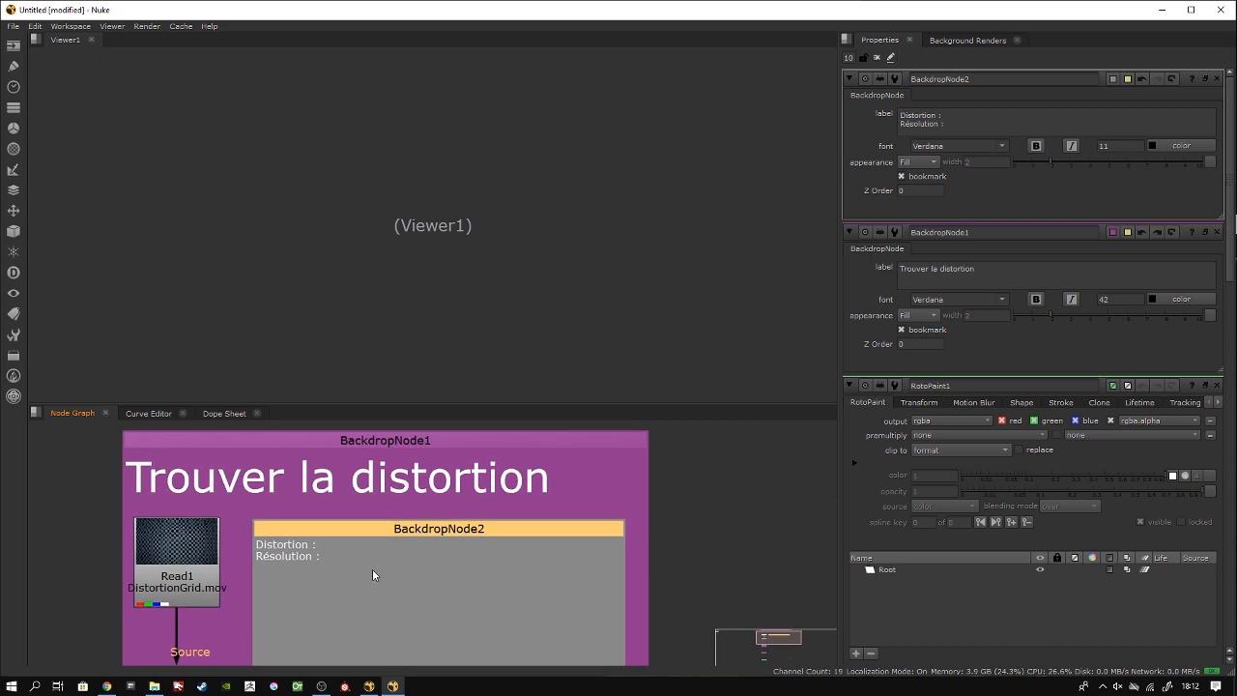
Step: Set the font size of the inner backdrop's label to 36
click(333, 559)
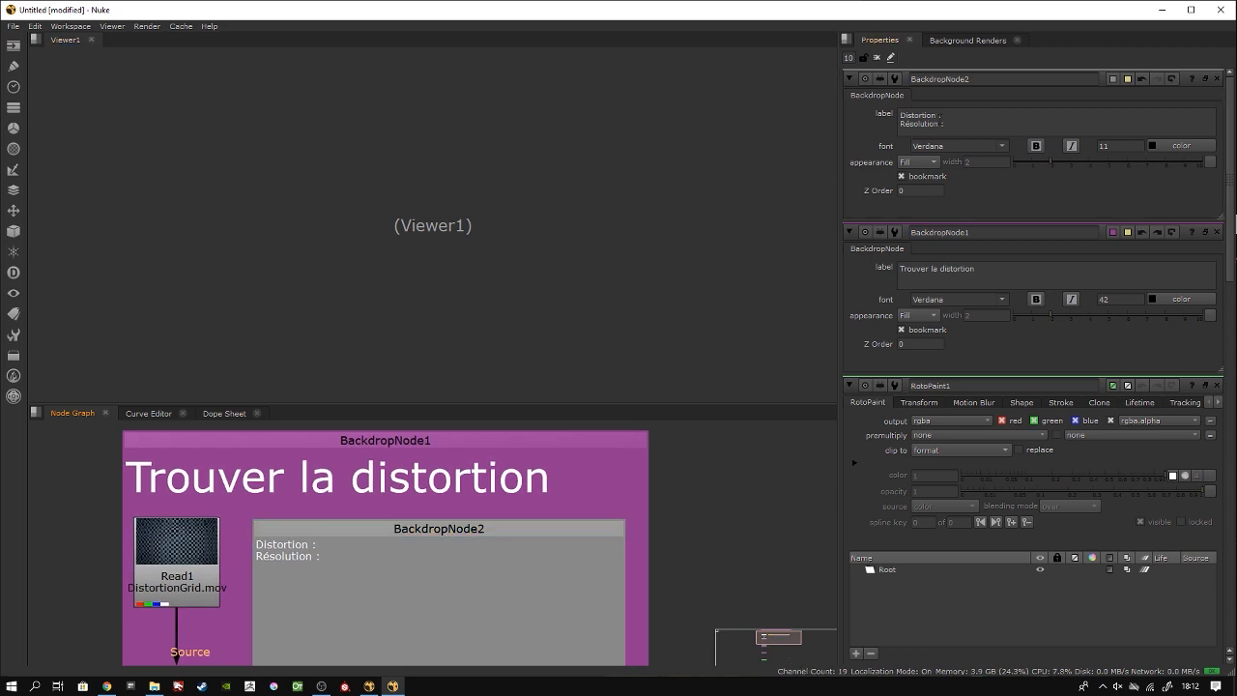
drag(943, 124, 877, 87)
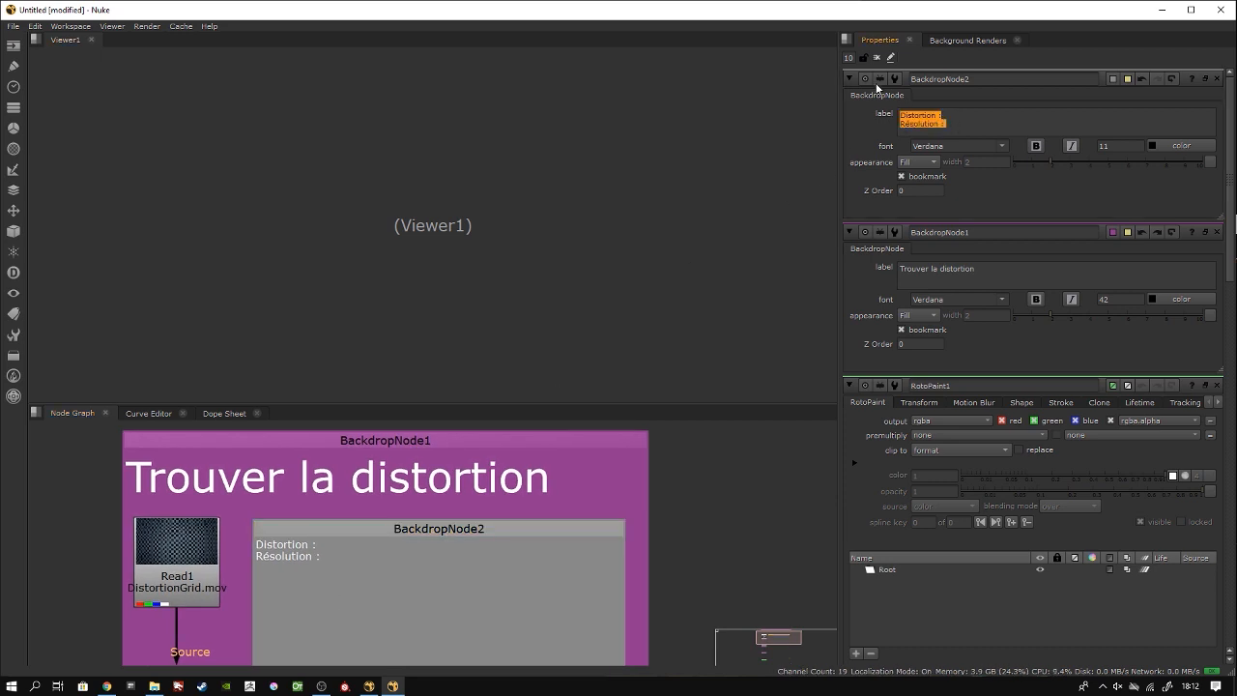
double_click(1125, 143)
key(Return)
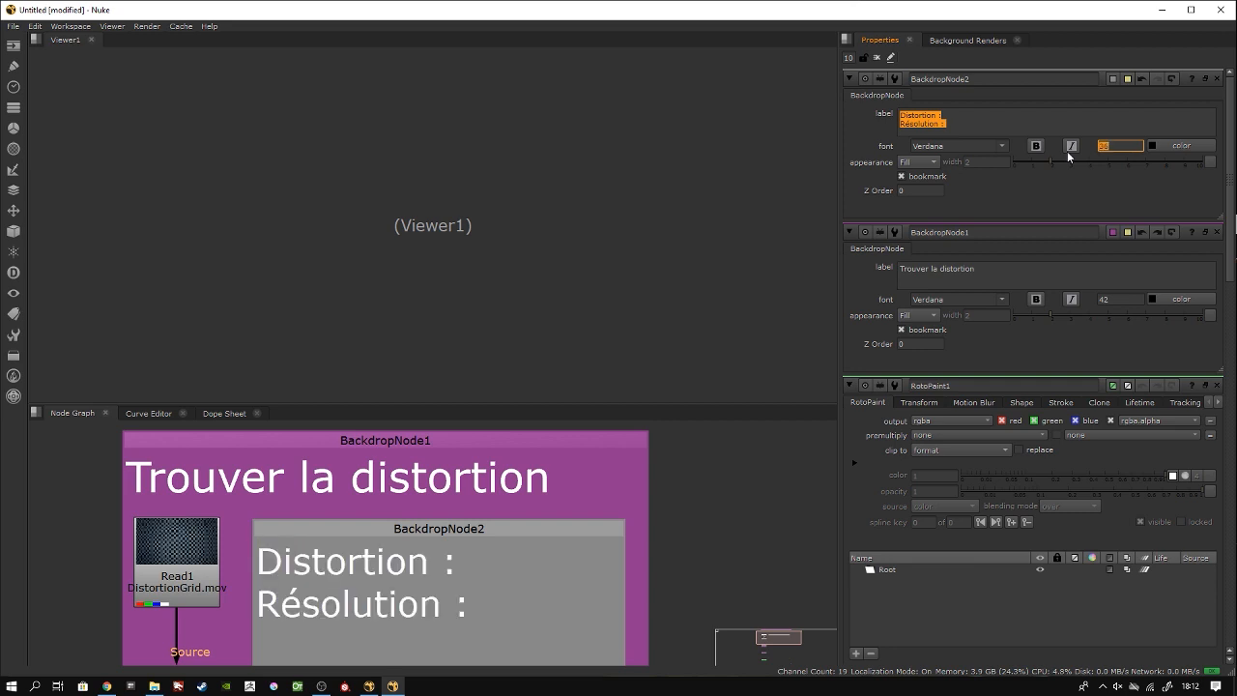
Step: Display the RotoPaint node's output in the viewer
scroll(328, 518, down, 6)
middle_drag(361, 547, 551, 520)
scroll(424, 546, up, 2)
scroll(423, 546, up, 2)
middle_drag(414, 545, 520, 475)
scroll(493, 549, down, 1)
click(441, 644)
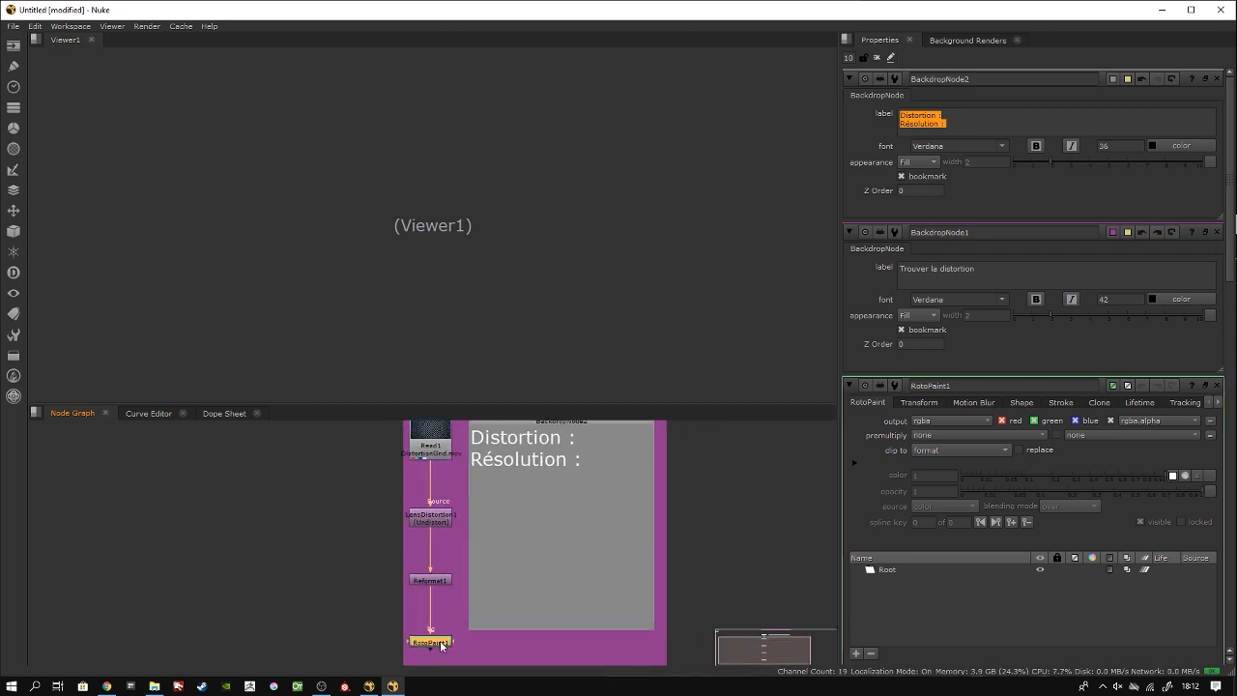
key(1)
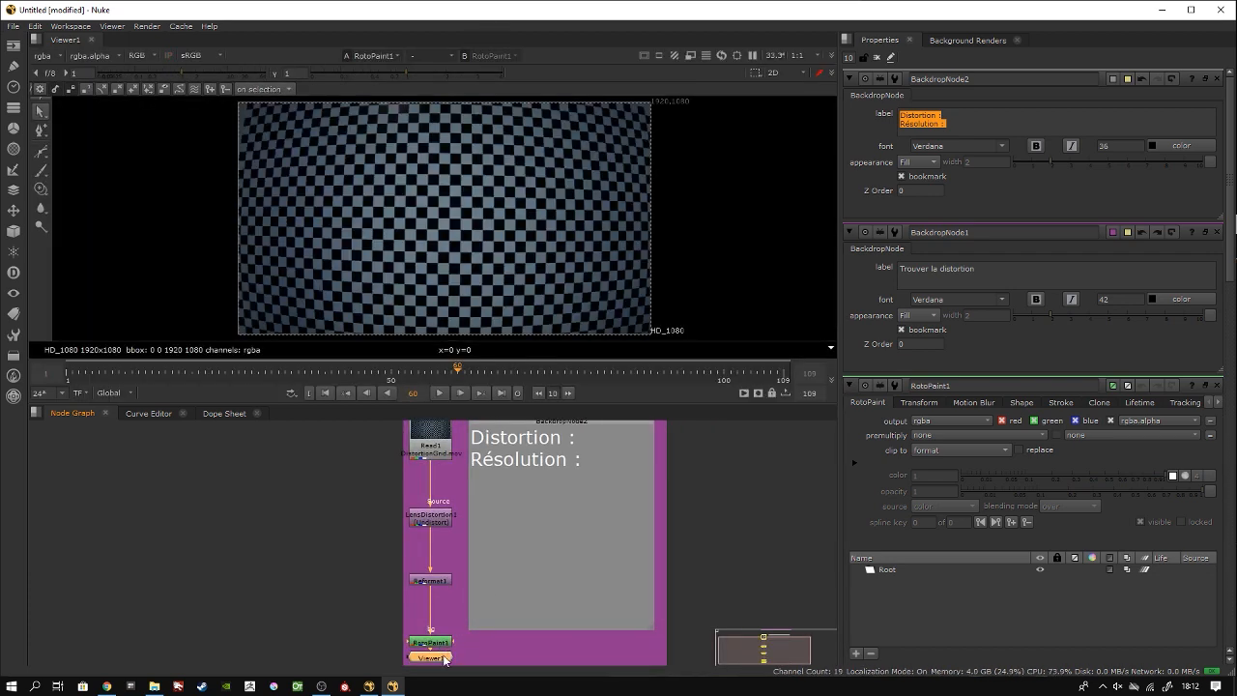
Step: Move the Viewer node out of the purple backdrop, below and to its left
scroll(480, 626, down, 4)
middle_drag(464, 647, 494, 539)
drag(492, 528, 416, 620)
middle_drag(595, 534, 552, 578)
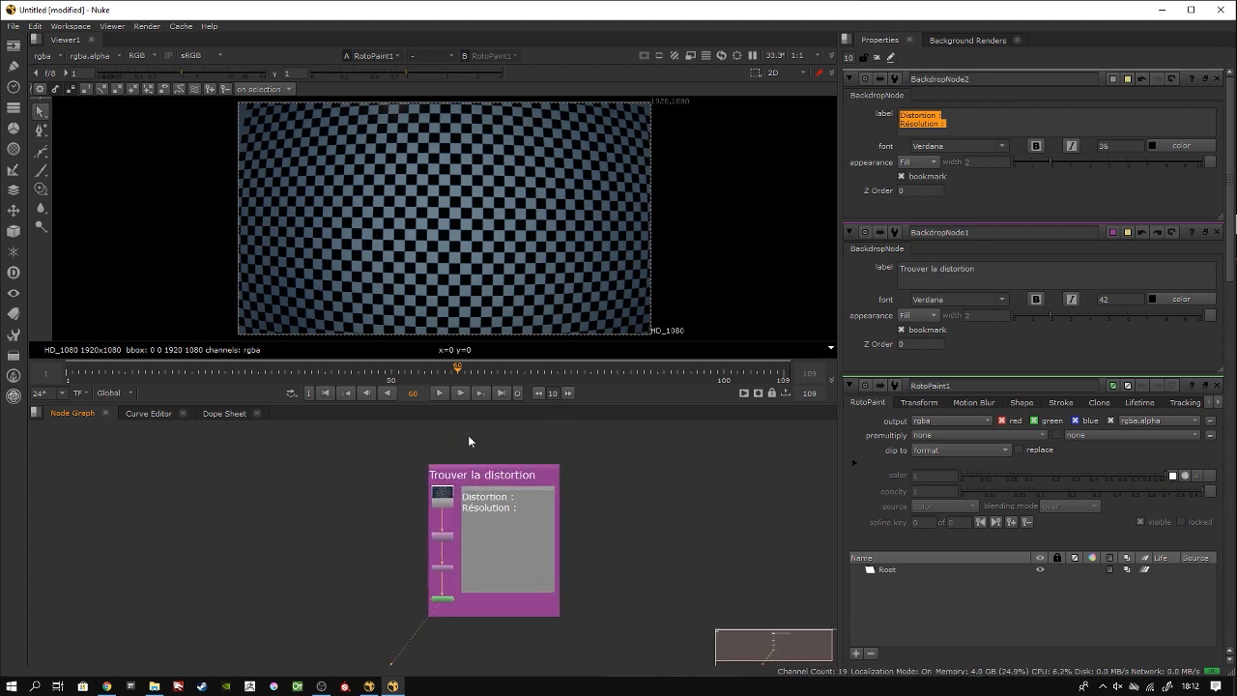
Step: Start an open spline on the RotoPaint node at a checker corner near the upper-left corner of the grid image
scroll(538, 197, down, 1)
middle_drag(538, 197, 507, 195)
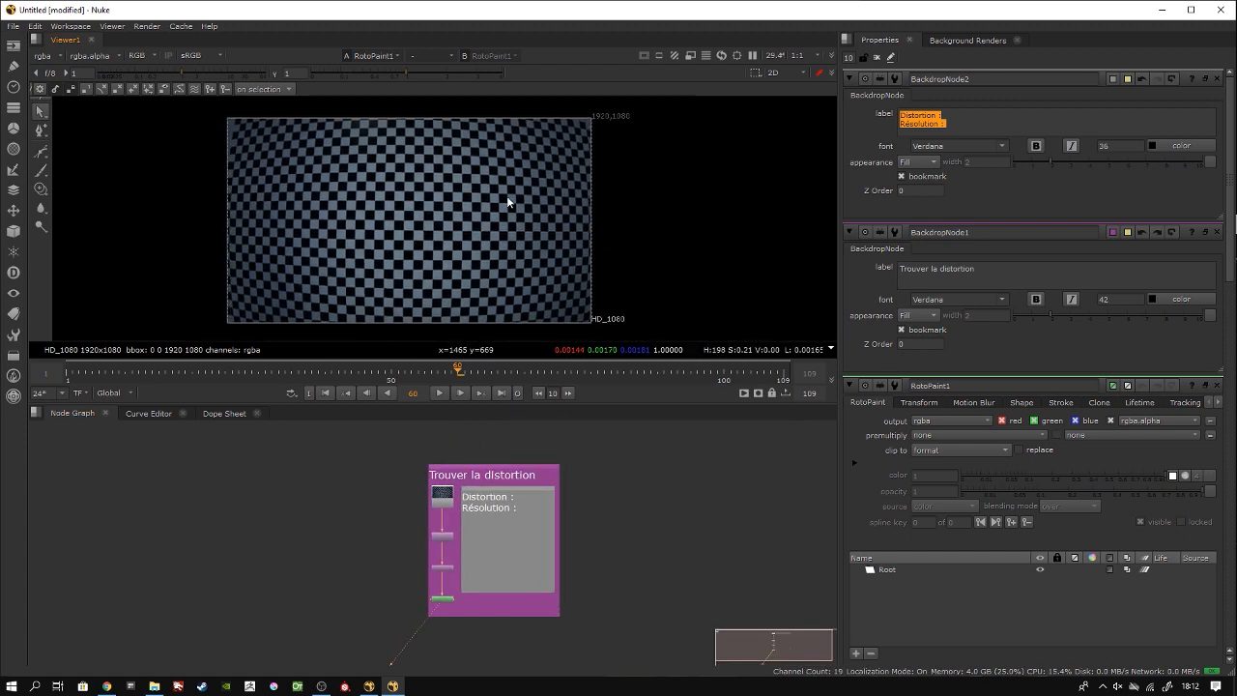
scroll(509, 501, up, 3)
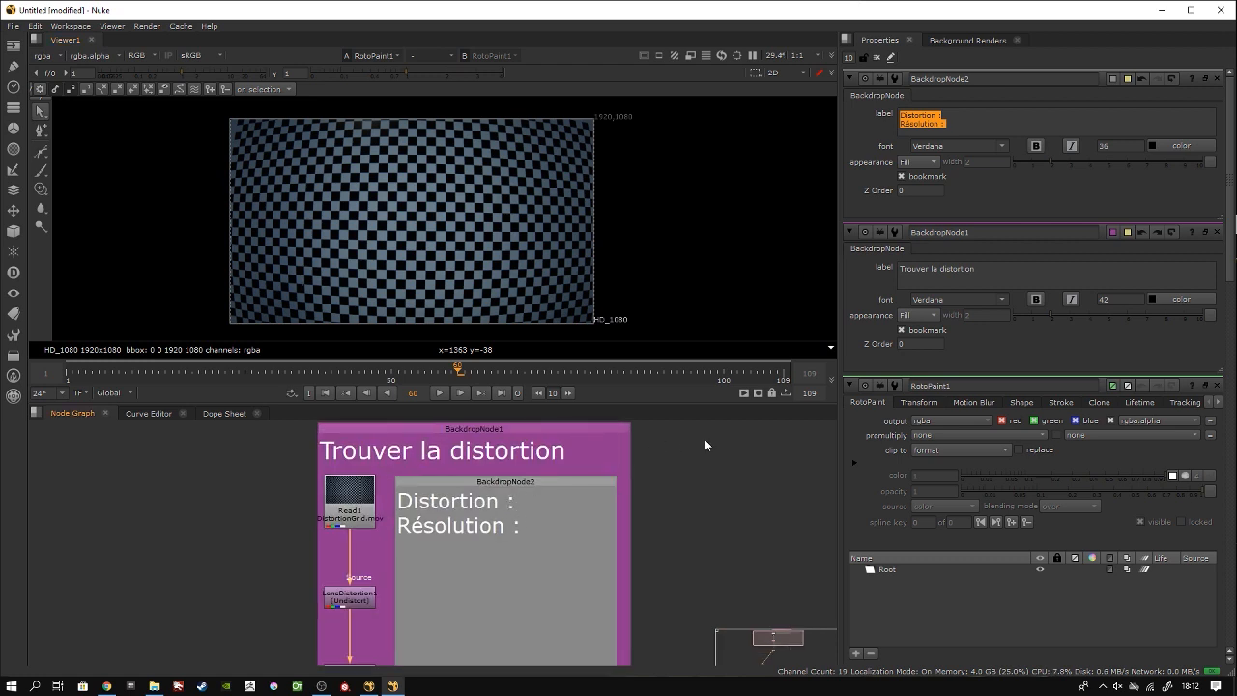
middle_drag(704, 439, 699, 479)
middle_drag(457, 599, 488, 491)
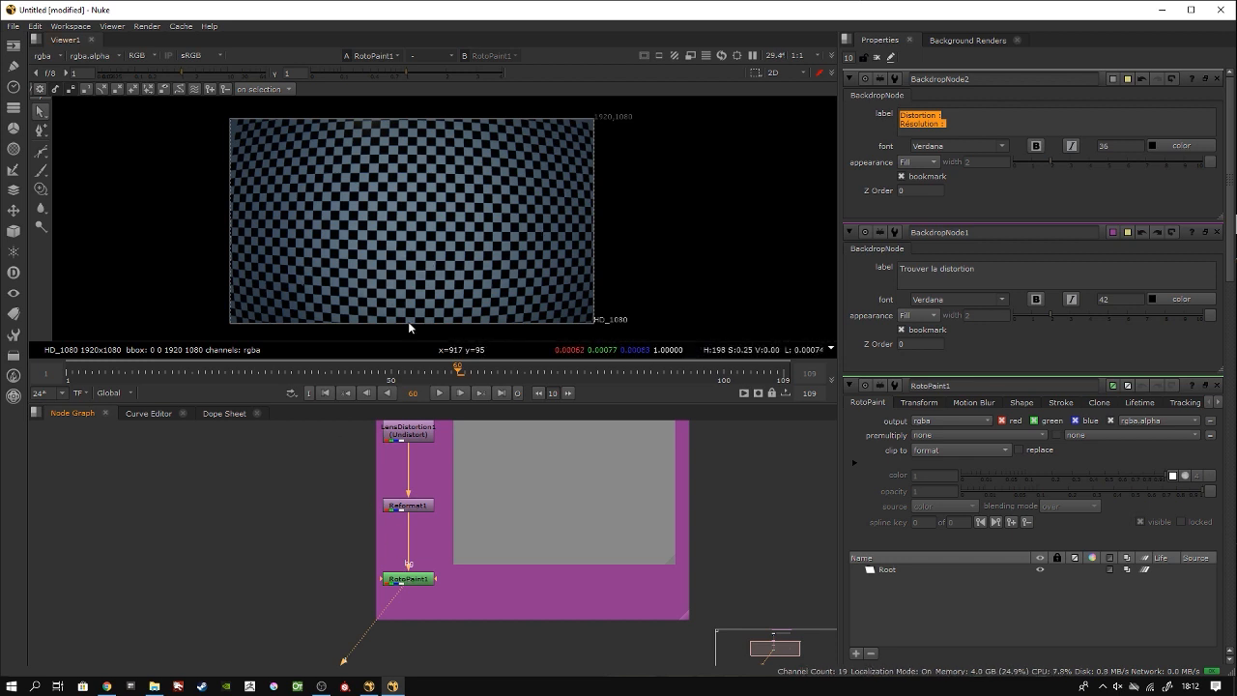
middle_drag(364, 262, 298, 148)
scroll(424, 290, up, 4)
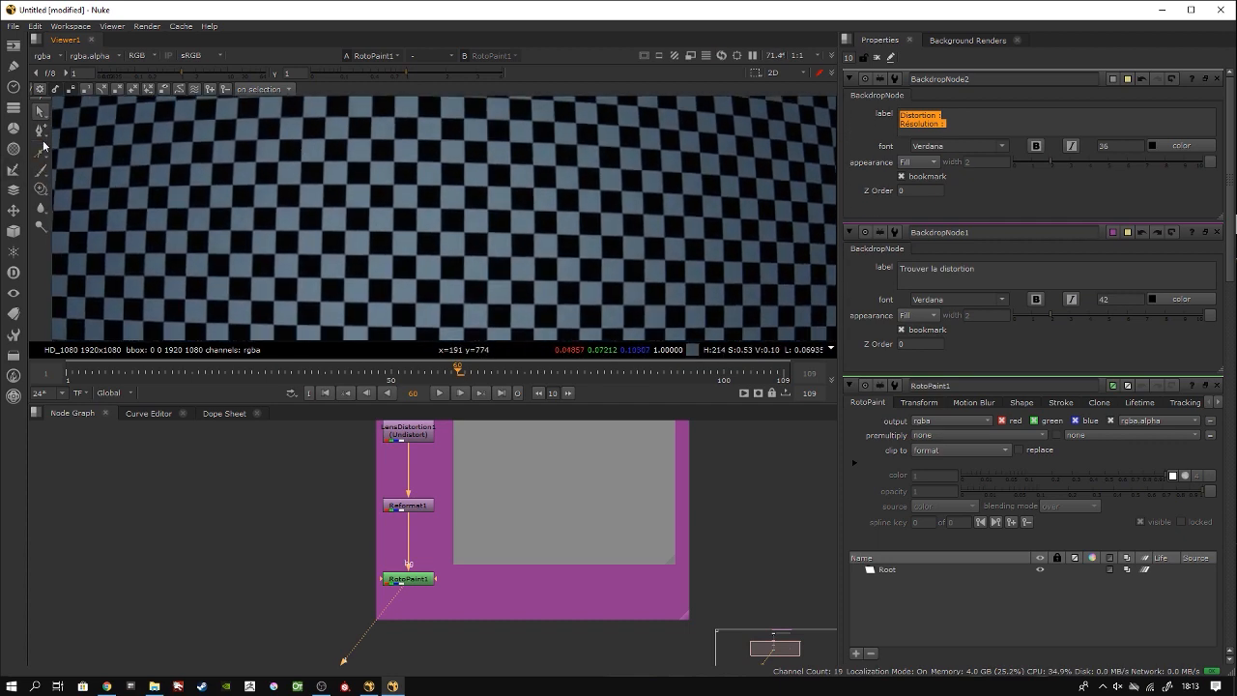
drag(44, 153, 124, 199)
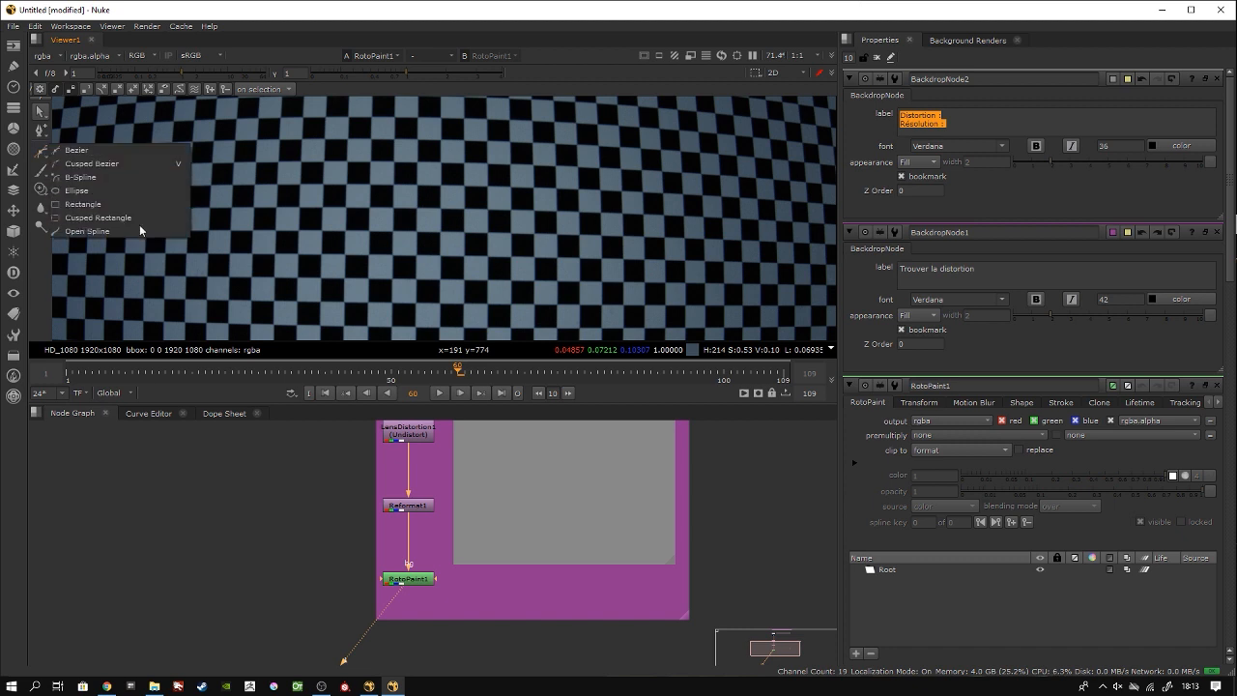
click(140, 232)
scroll(293, 239, up, 4)
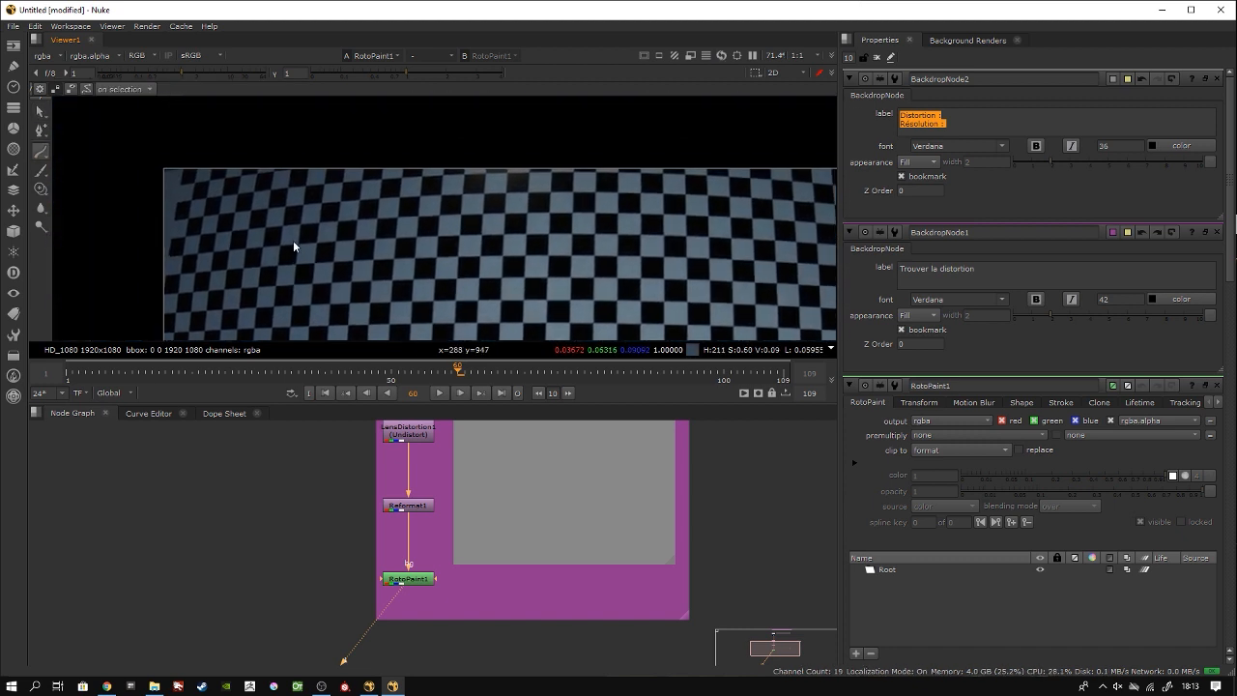
scroll(271, 247, up, 1)
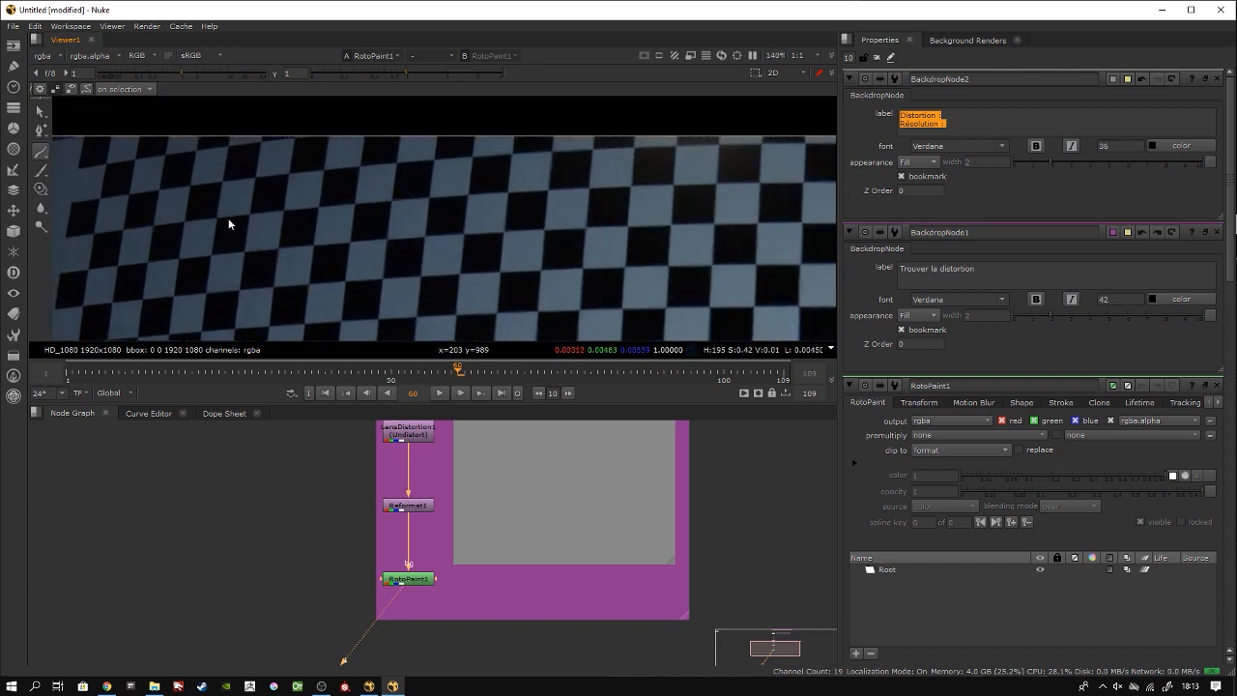
click(178, 259)
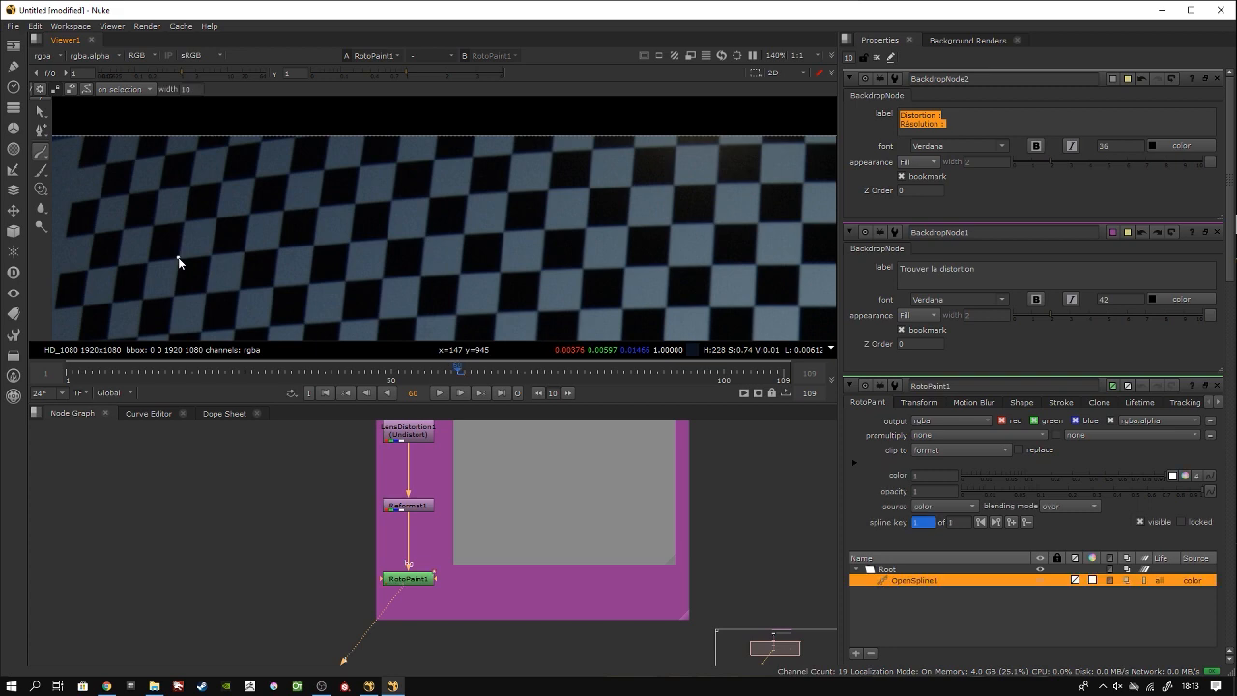
Step: Continue the open spline with points near the grid's upper-right, lower-right and lower-left corners, ending just below its start point
scroll(240, 251, down, 3)
middle_drag(248, 223, 328, 178)
scroll(441, 206, down, 1)
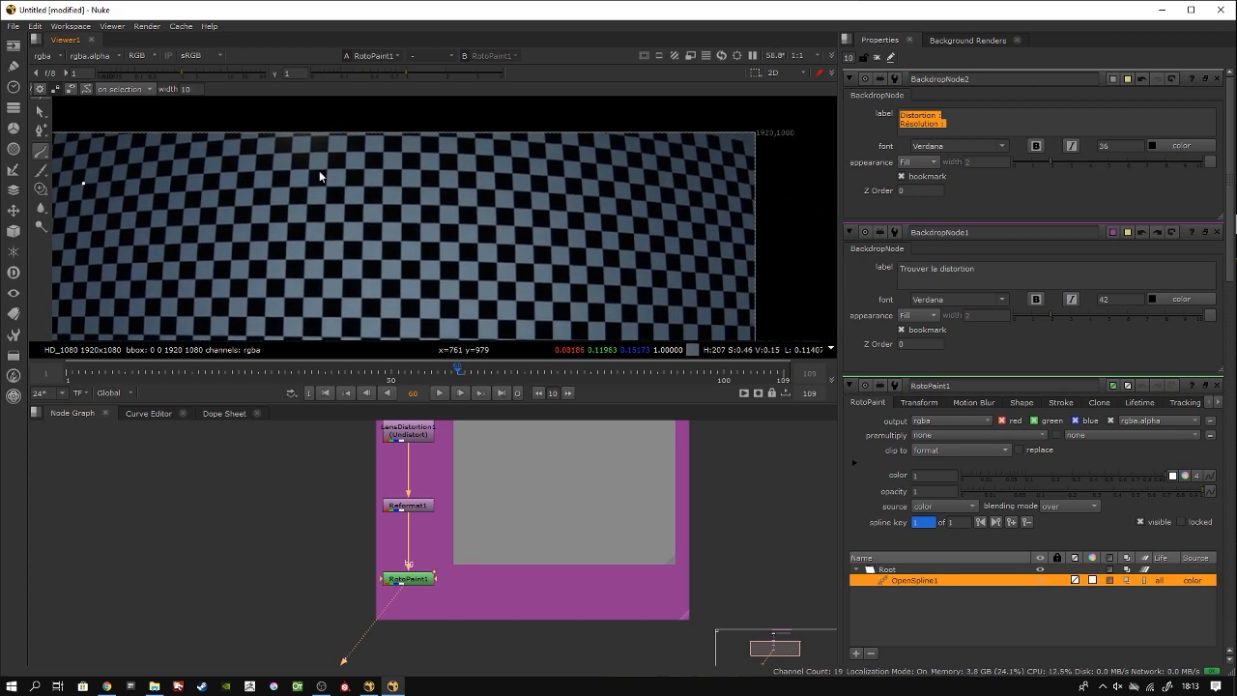
click(701, 191)
scroll(705, 196, down, 1)
scroll(709, 212, down, 3)
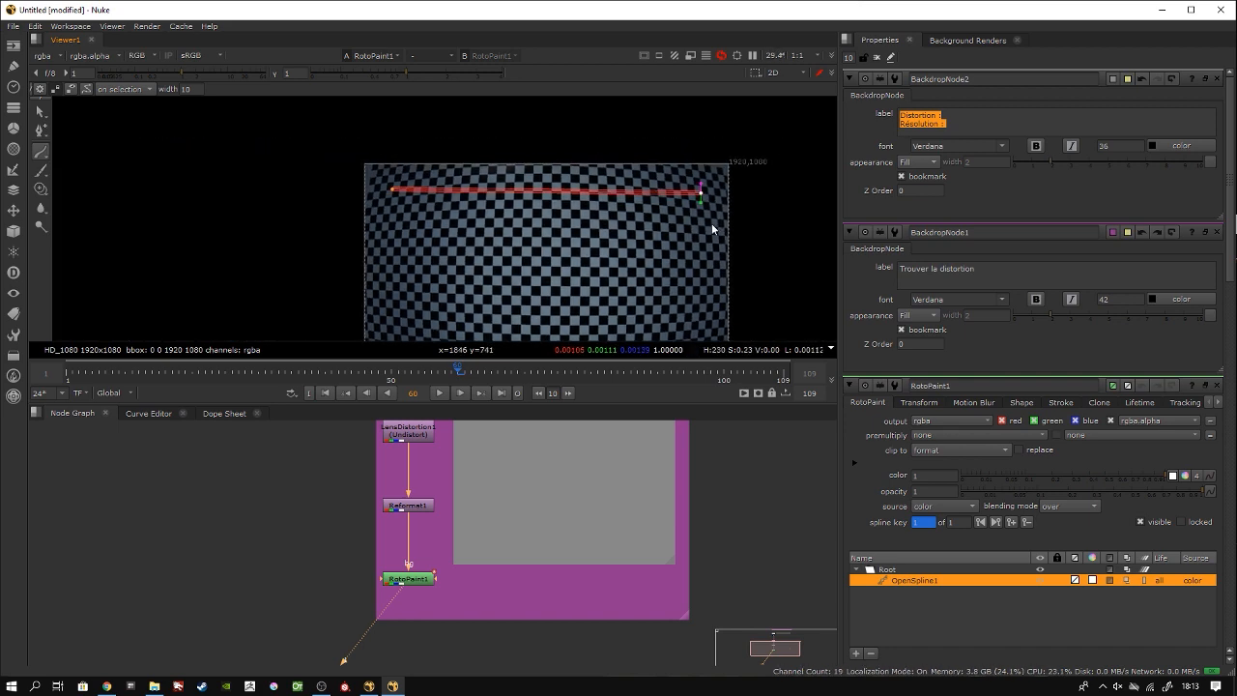
middle_drag(712, 226, 687, 163)
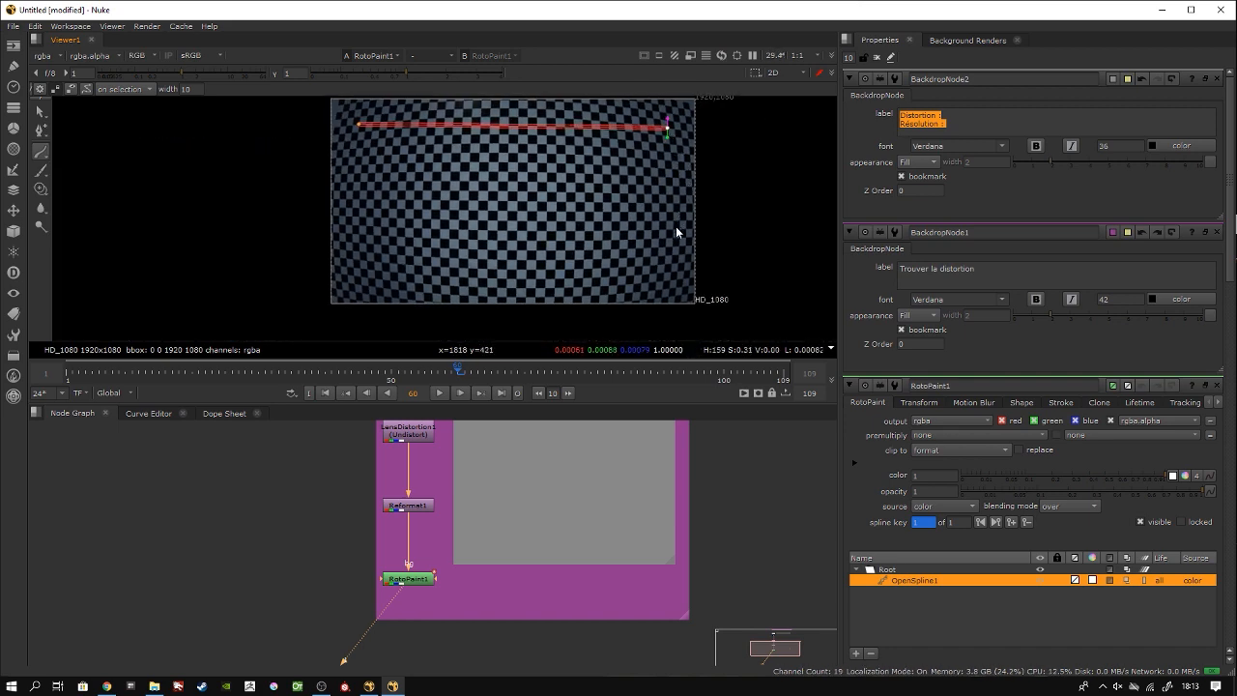
click(668, 279)
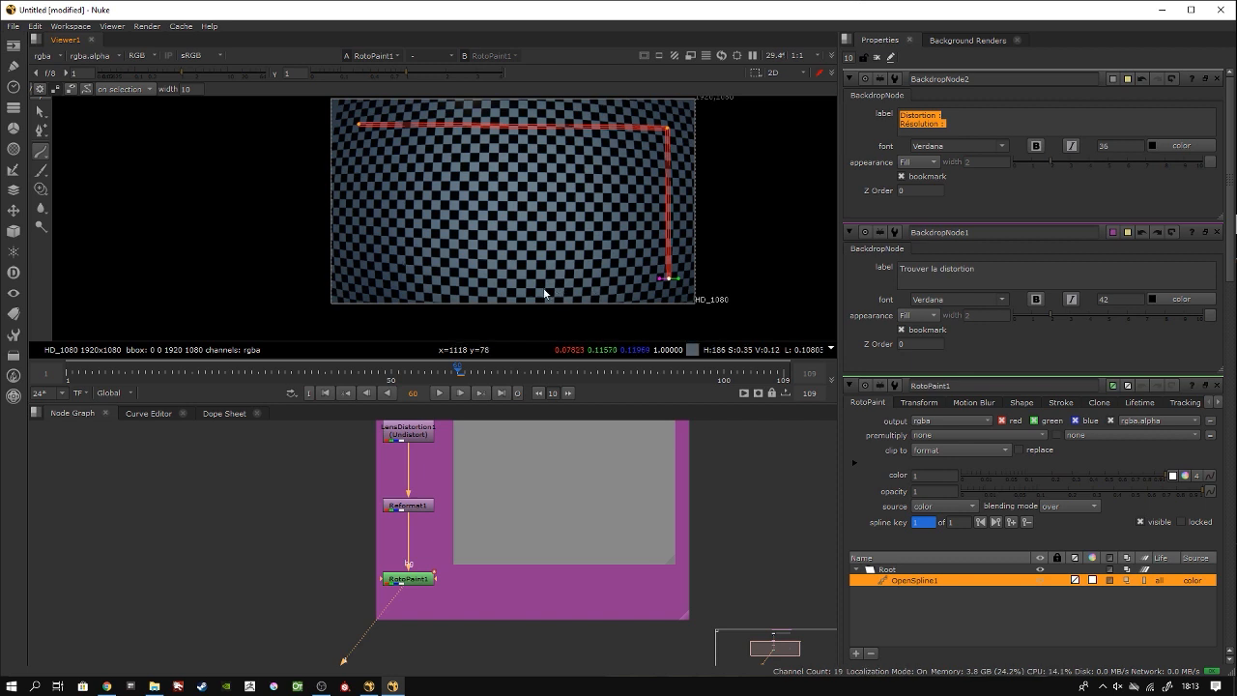
click(362, 276)
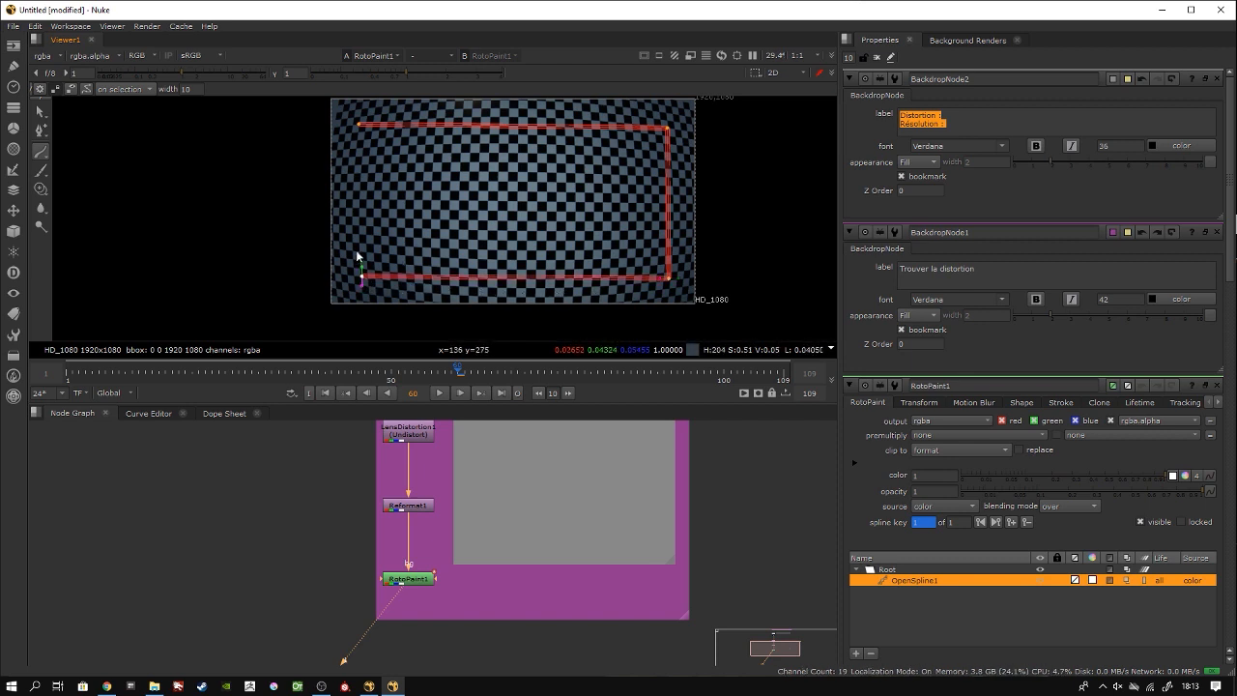
click(364, 139)
Step: Select the open spline's start point near the grid's upper-left corner and narrow the line width there
scroll(426, 183, up, 2)
scroll(458, 205, up, 3)
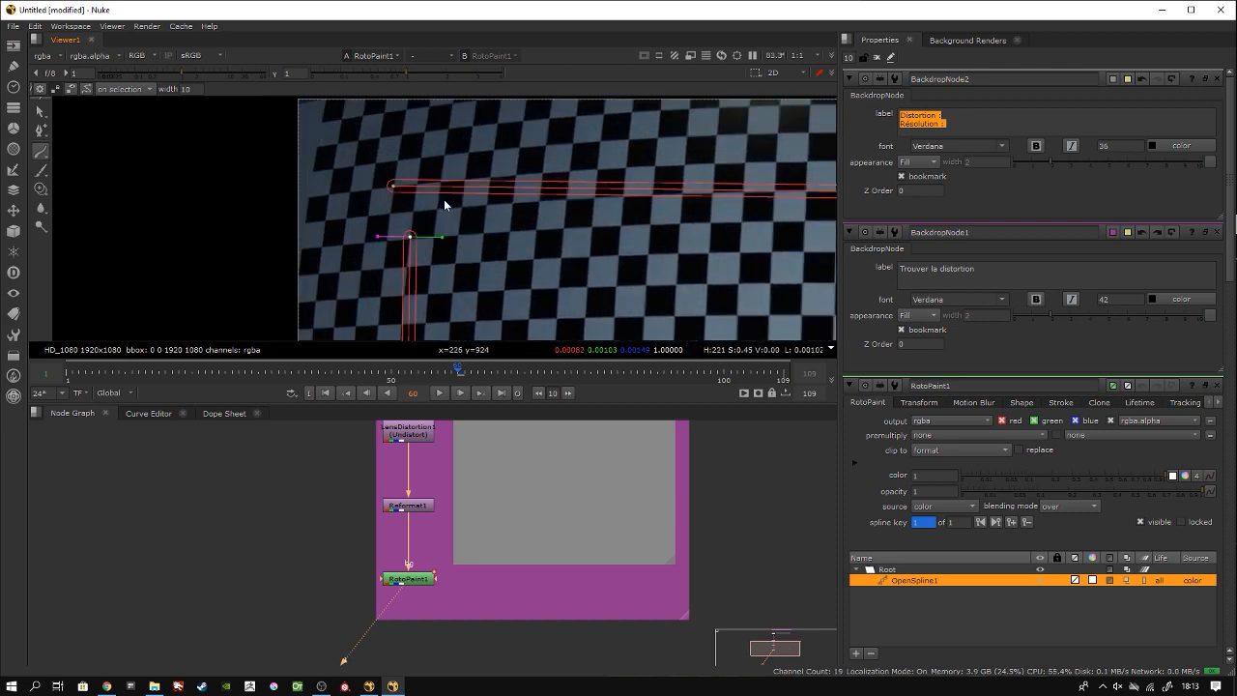
click(40, 112)
scroll(512, 249, up, 4)
click(497, 242)
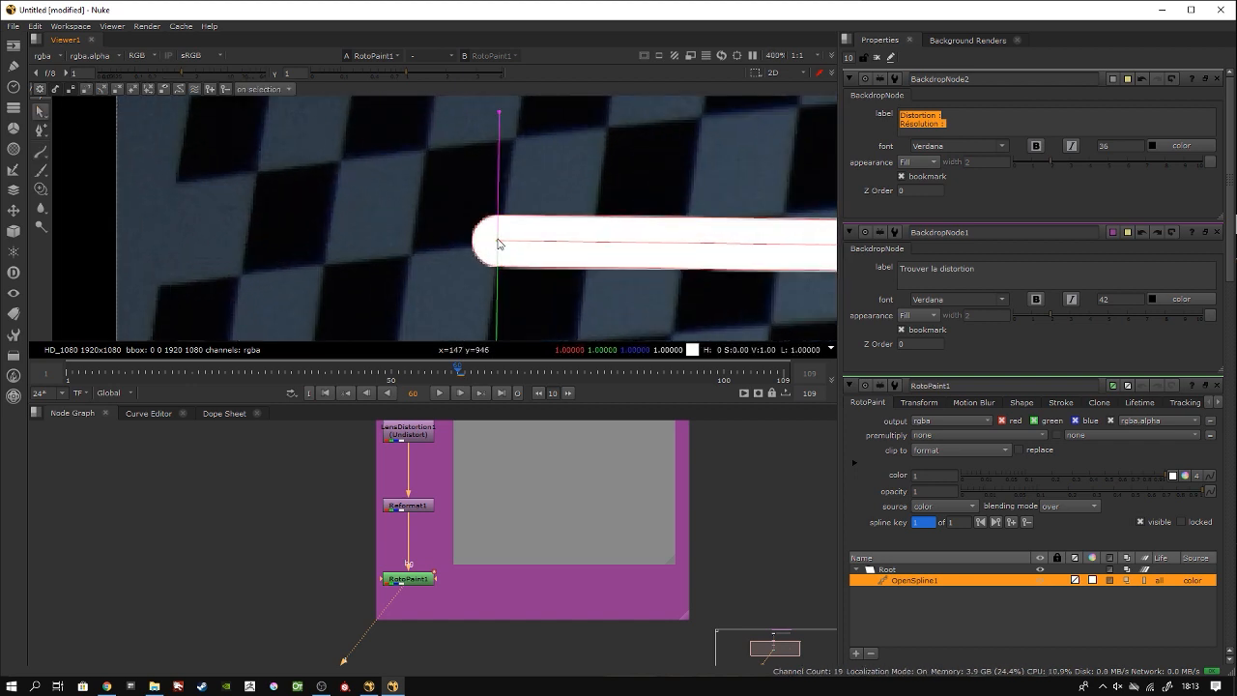
scroll(497, 242, down, 3)
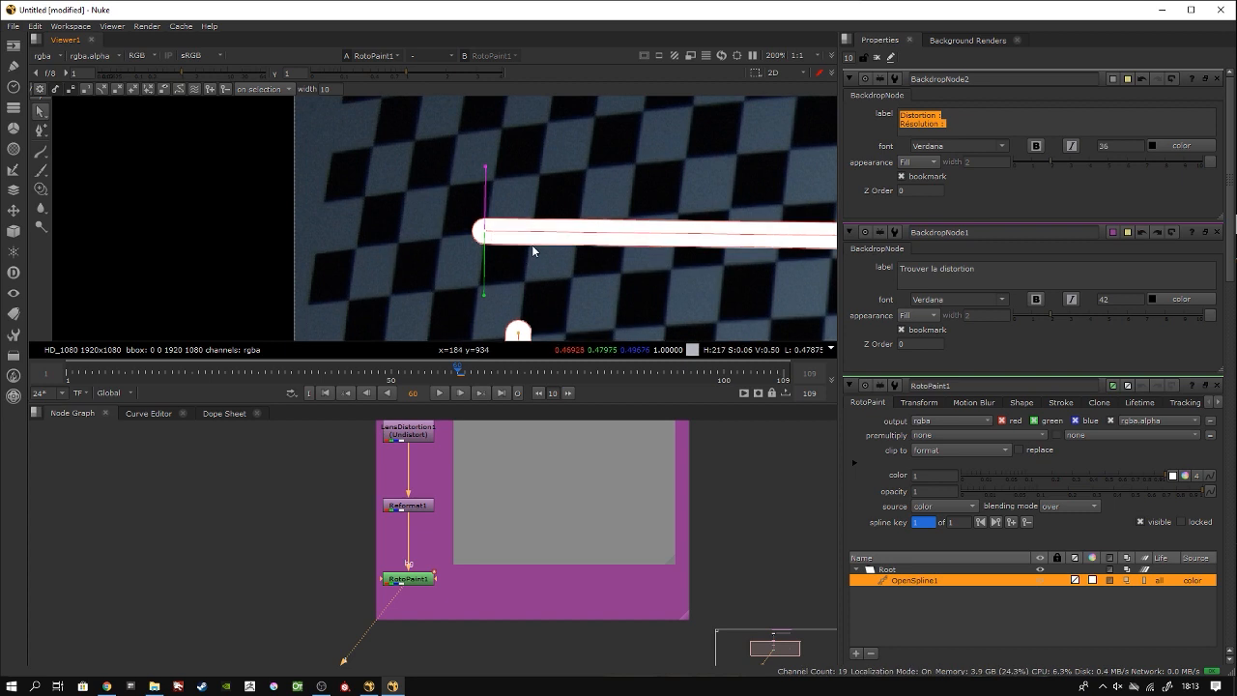
middle_drag(531, 245, 495, 246)
scroll(466, 291, up, 2)
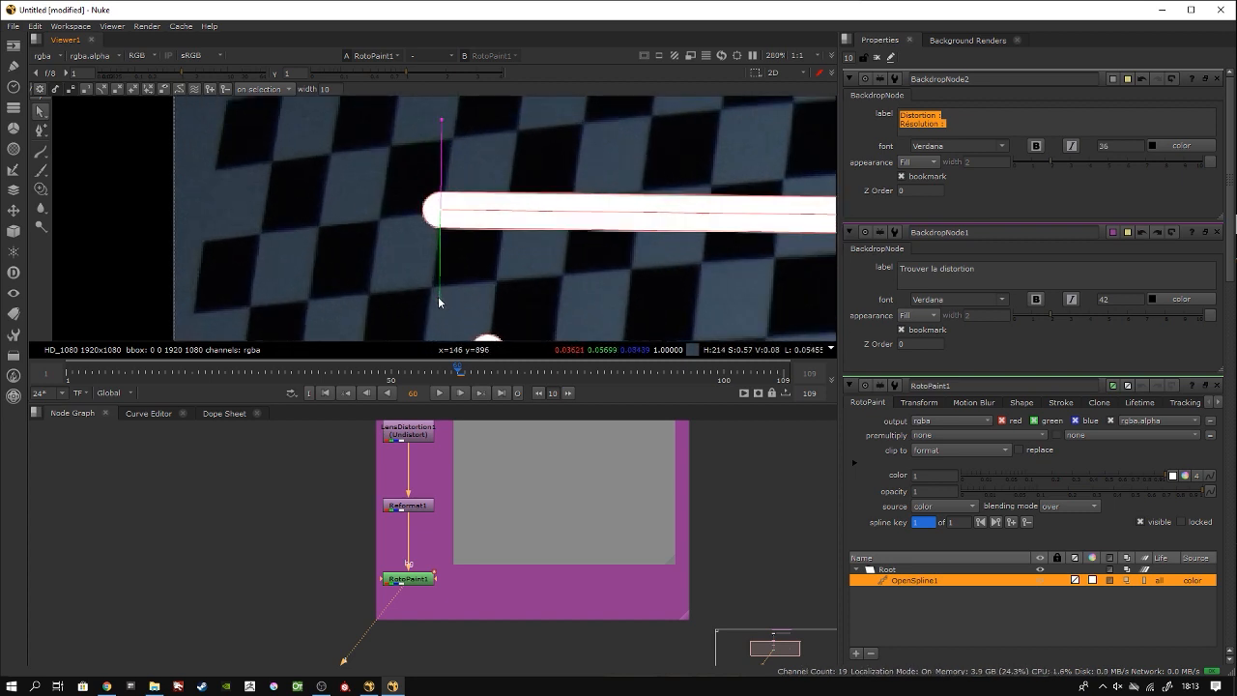
drag(438, 297, 439, 277)
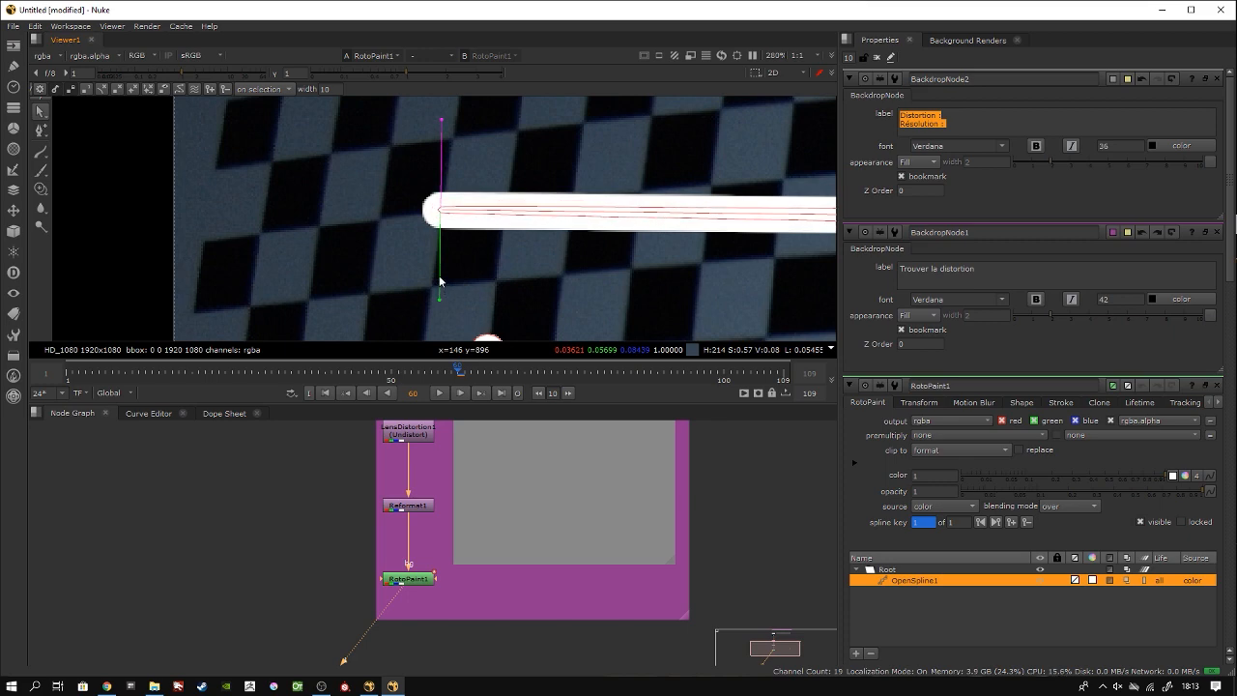
Step: Narrow the open spline's line width at its upper-right corner point
scroll(556, 236, down, 6)
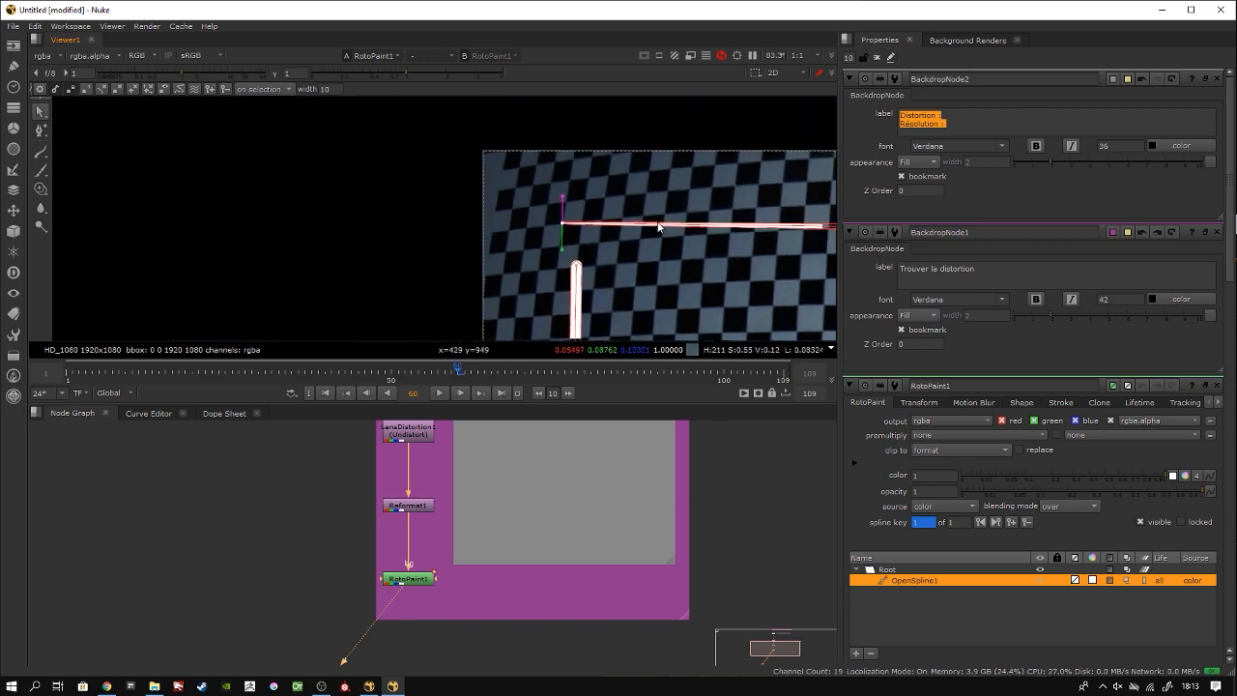
scroll(623, 234, up, 6)
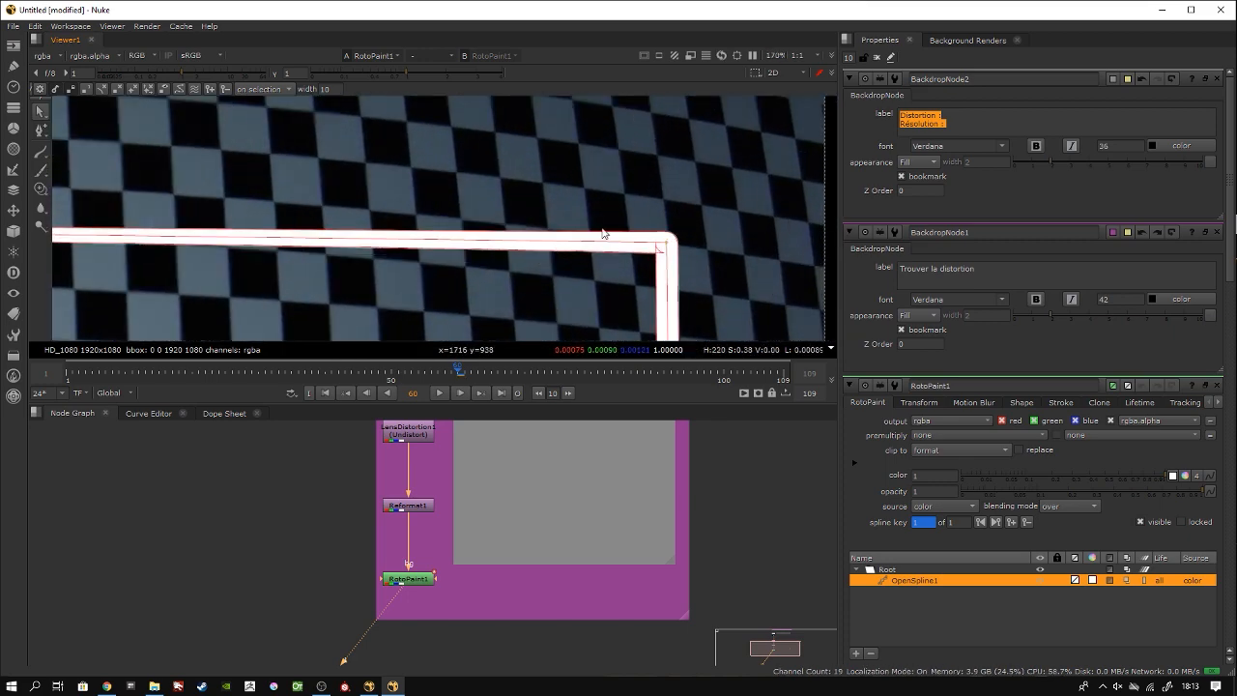
scroll(477, 235, up, 2)
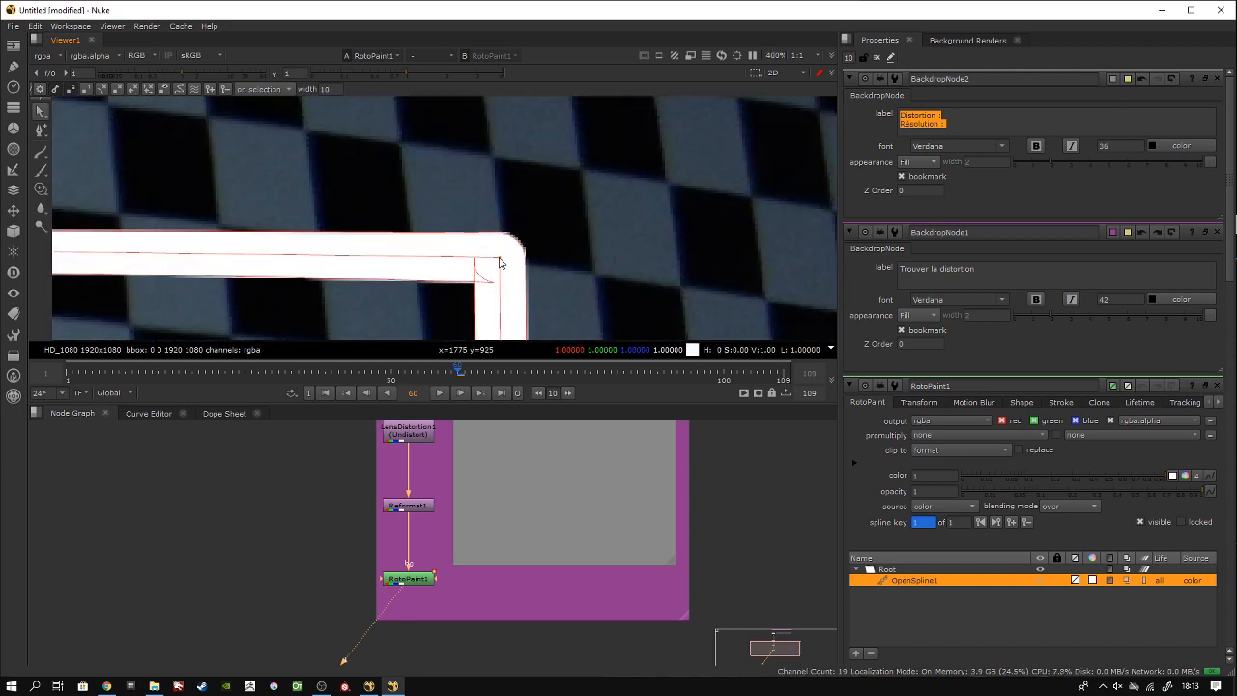
drag(501, 257, 624, 259)
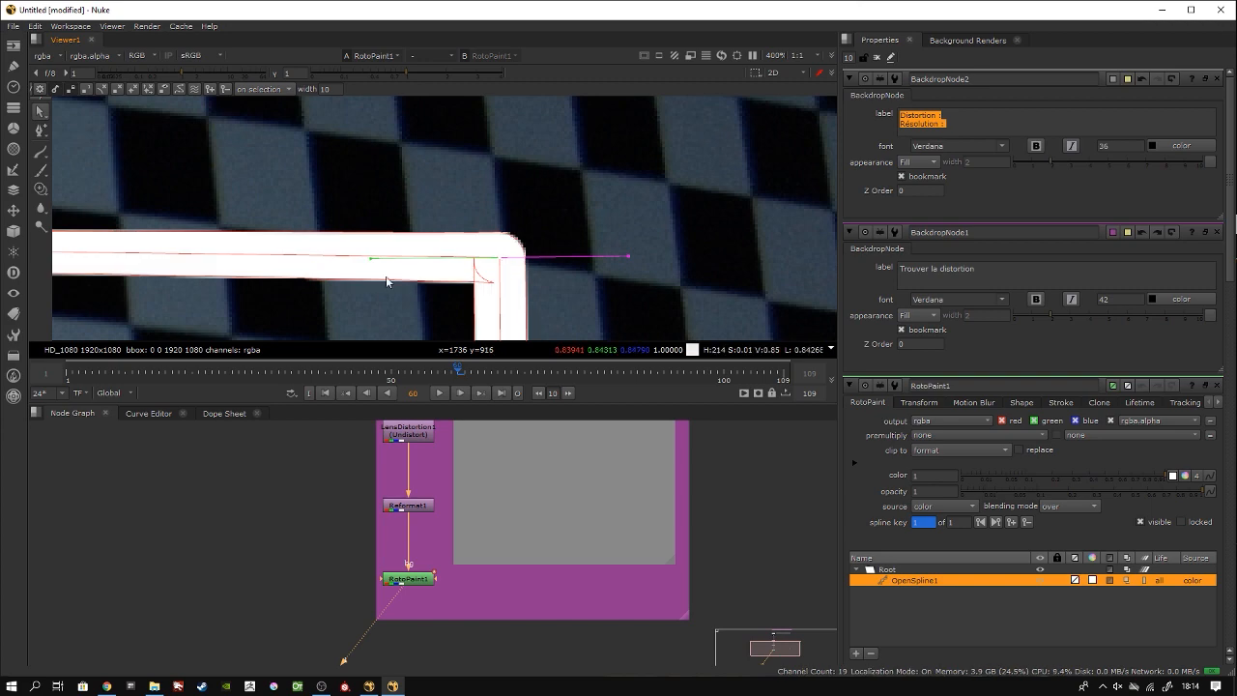
drag(372, 260, 440, 262)
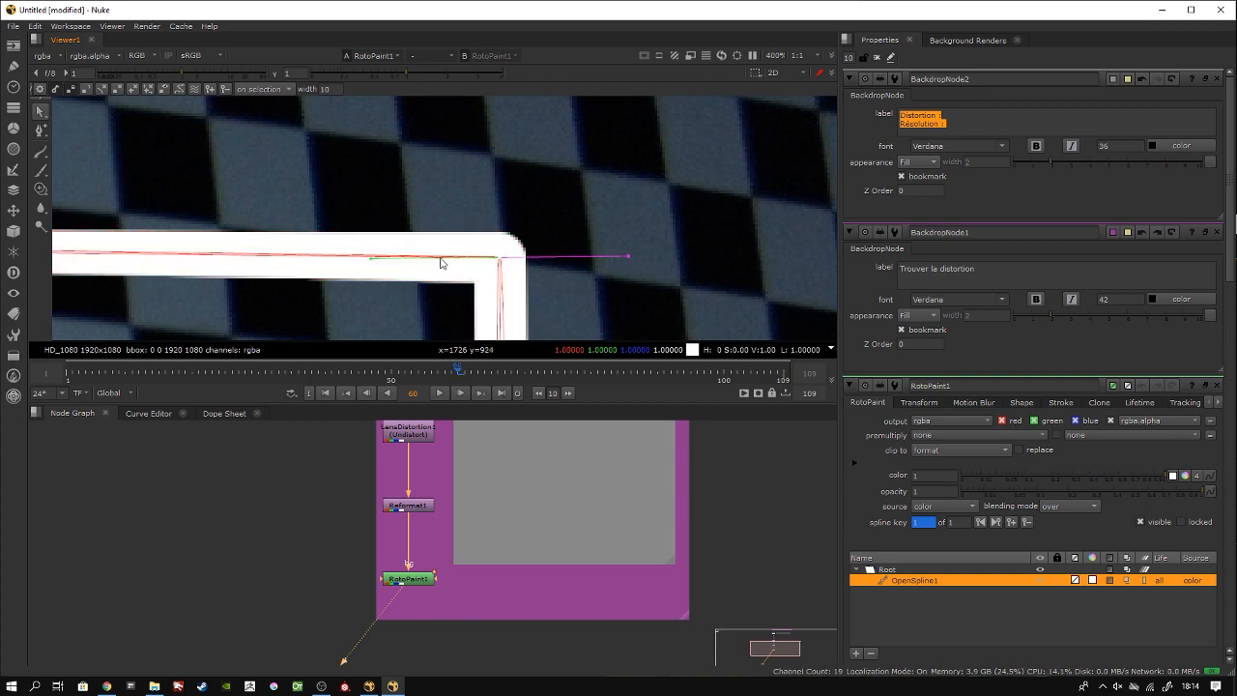
Step: Narrow the open spline's line width at its lower-right corner point
scroll(471, 257, down, 2)
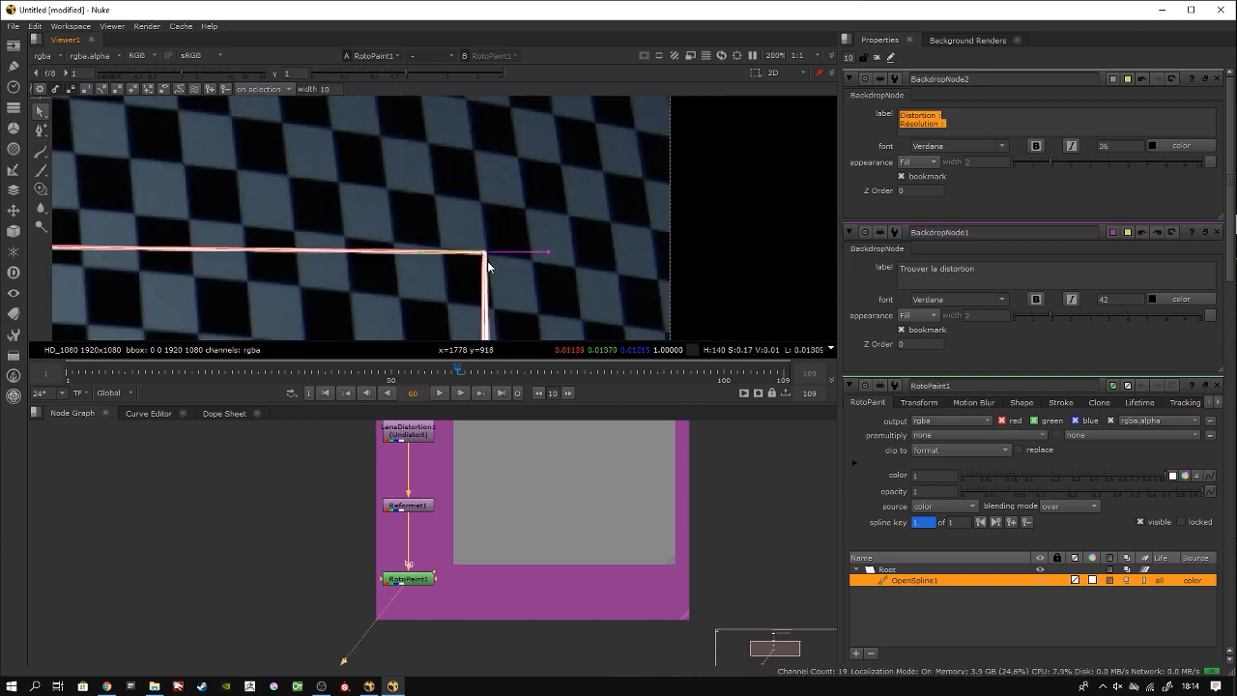
scroll(487, 261, down, 5)
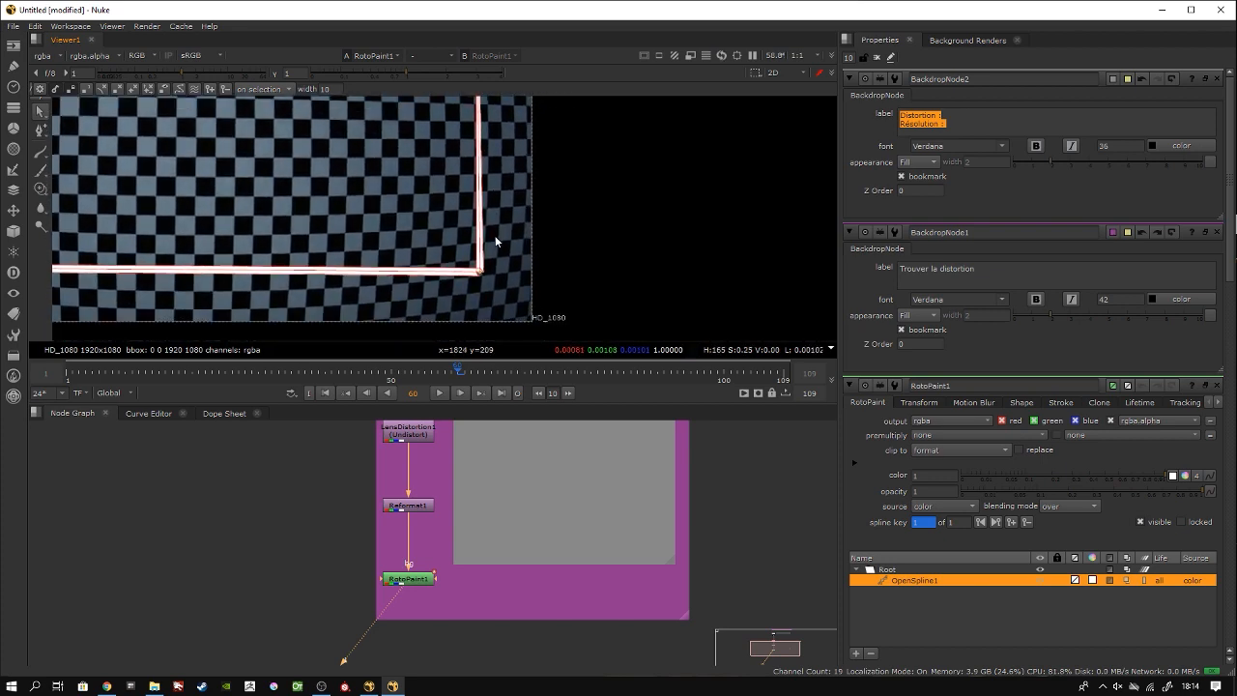
scroll(491, 246, up, 7)
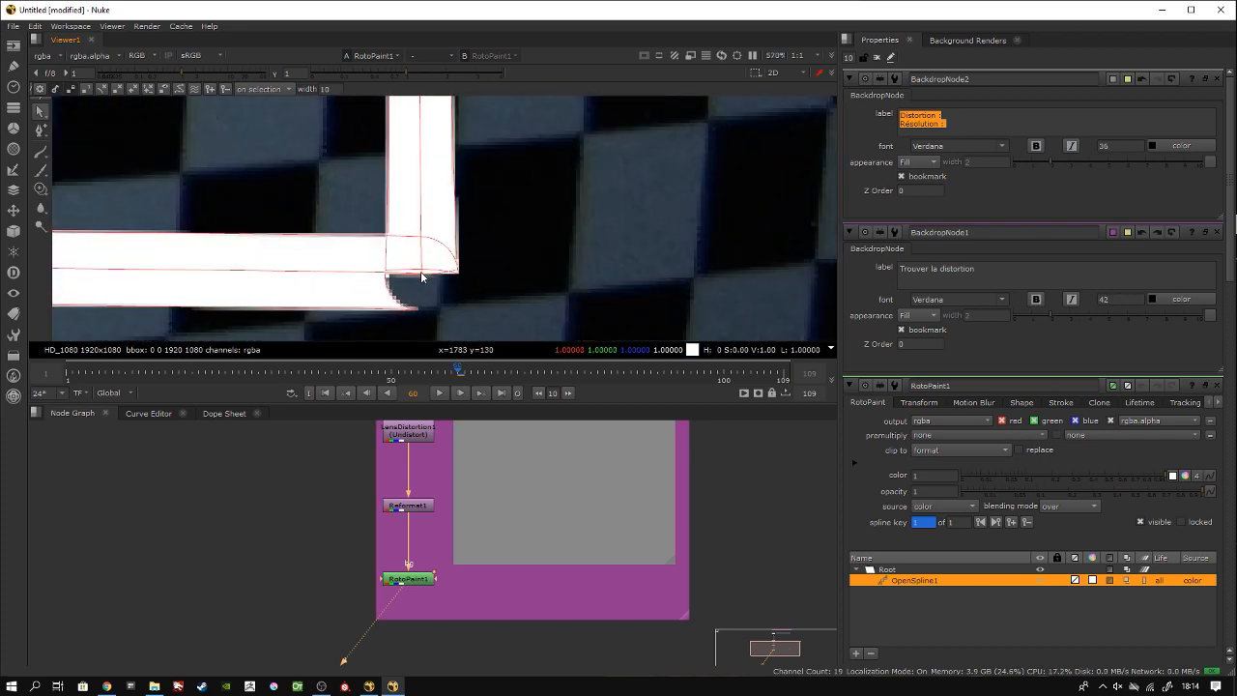
drag(422, 277, 238, 274)
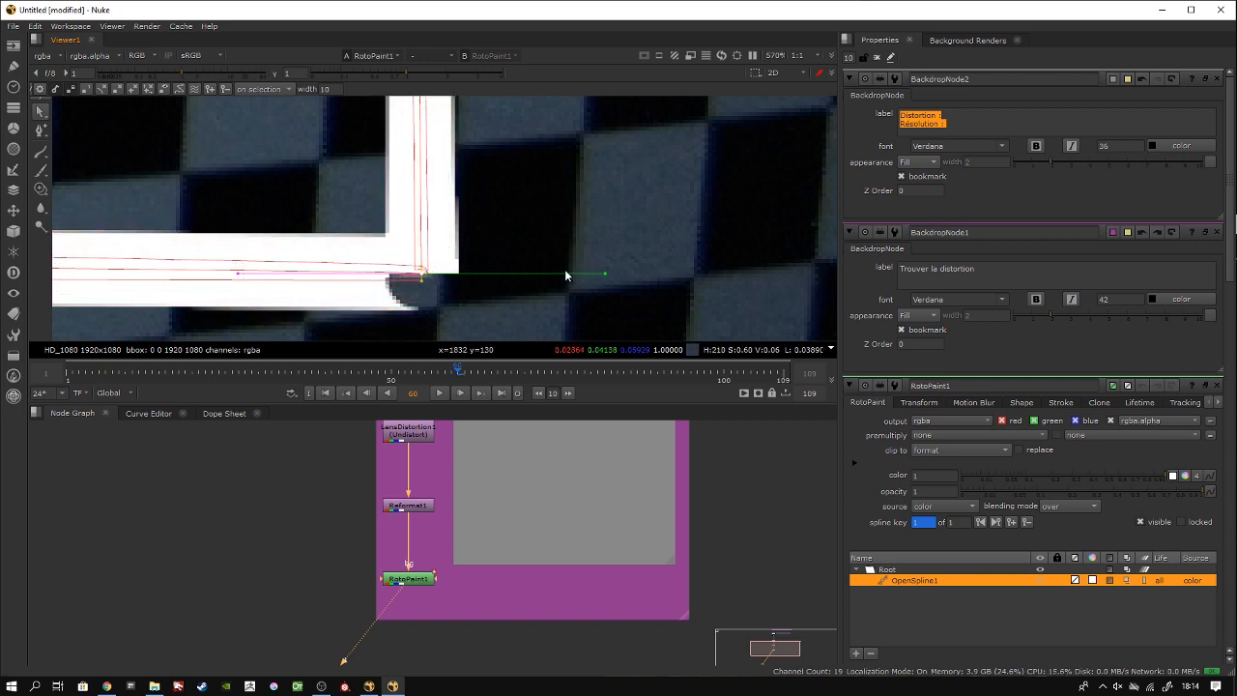
Step: Narrow the open spline's line width at its lower-left corner point
scroll(563, 275, down, 10)
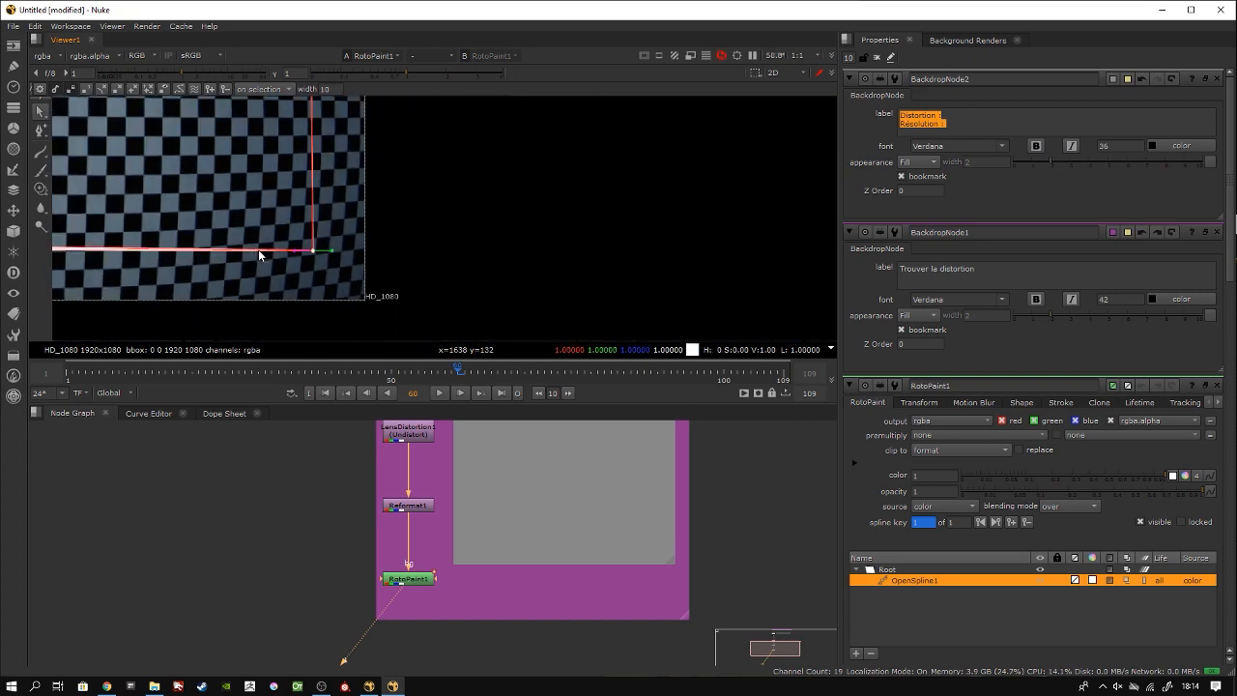
scroll(425, 256, up, 8)
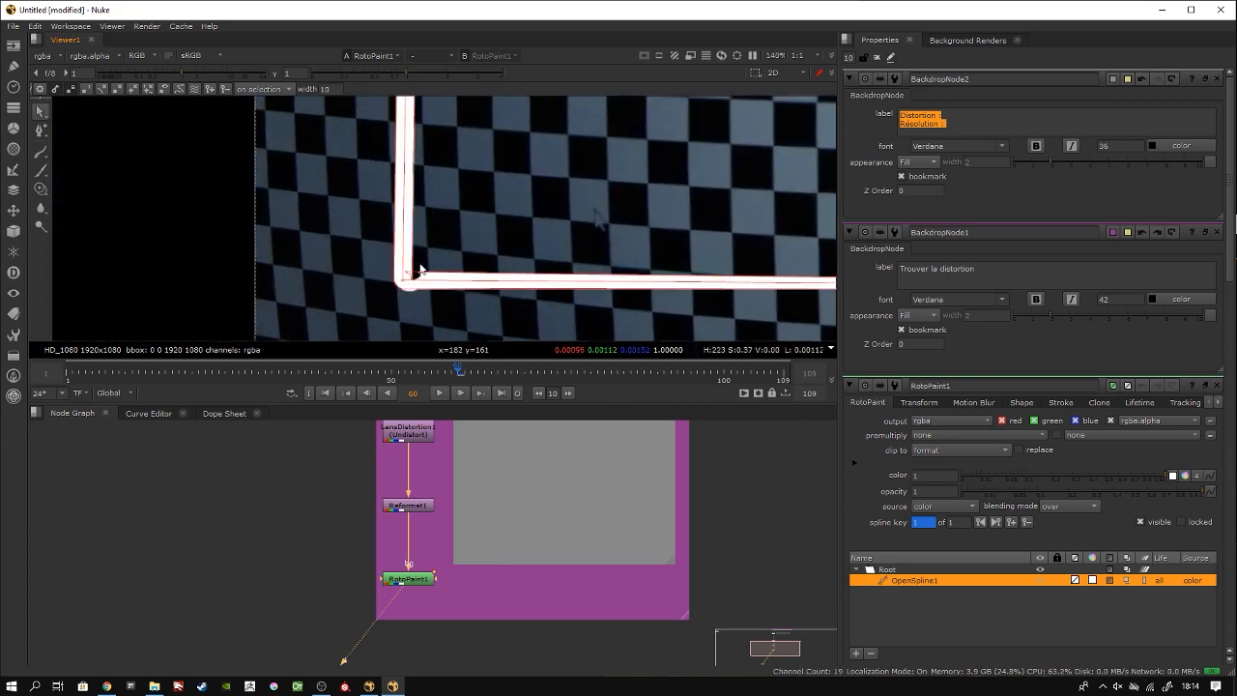
click(382, 283)
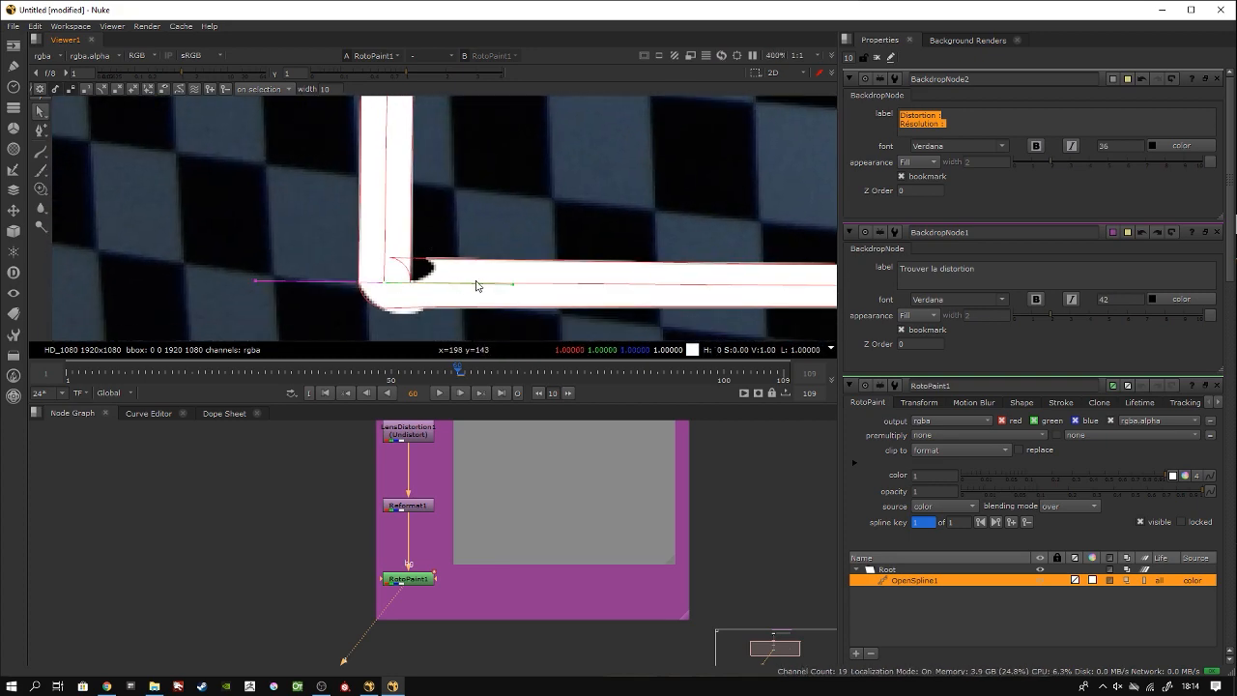
drag(513, 286, 476, 285)
Step: Narrow the open spline's line width at its end point, just below the start point
scroll(475, 285, down, 6)
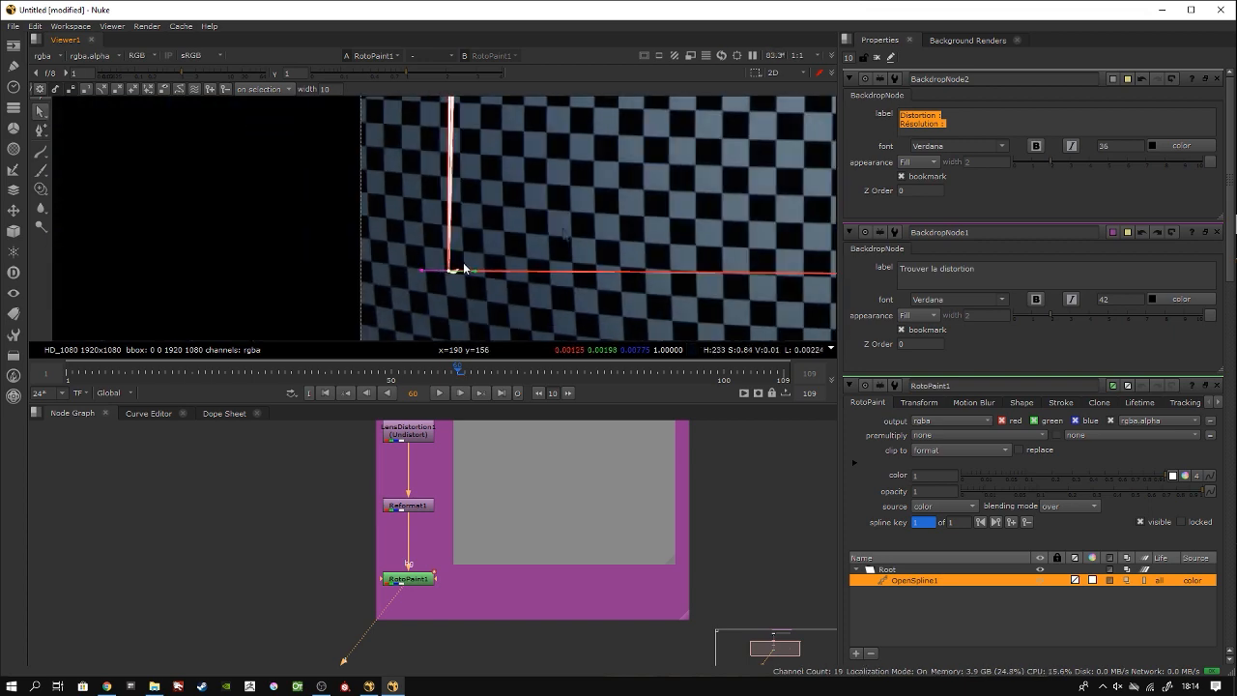
scroll(462, 198, up, 8)
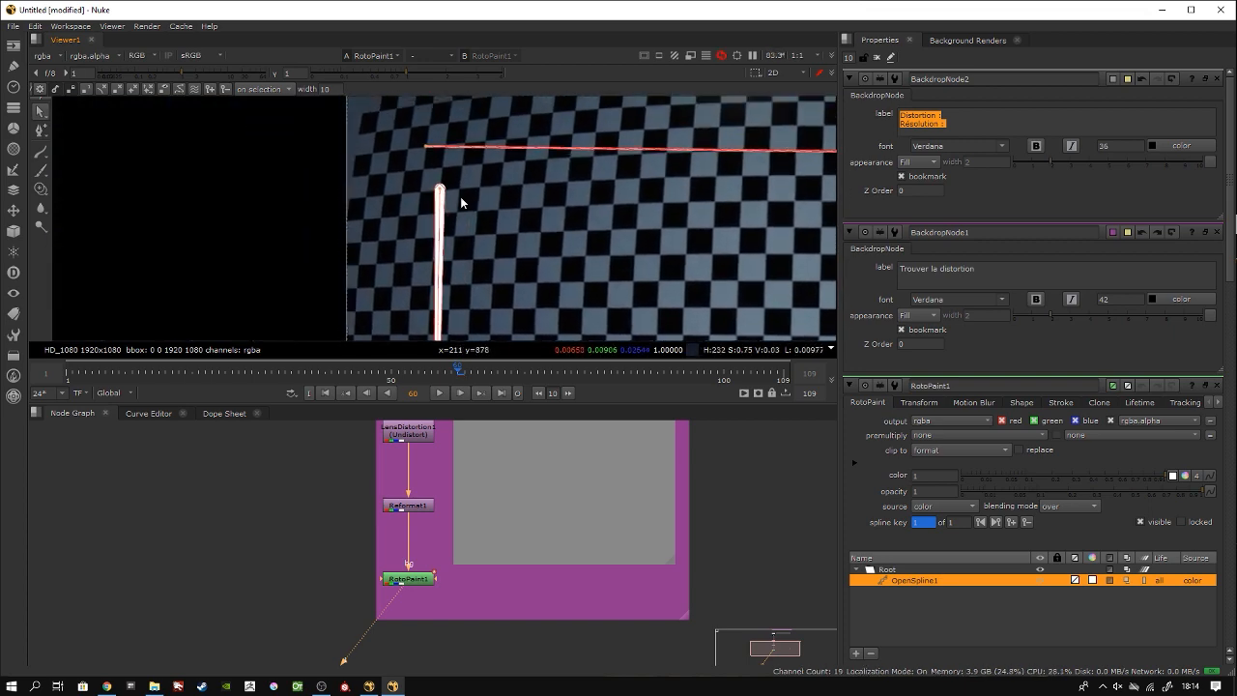
middle_drag(467, 220, 470, 252)
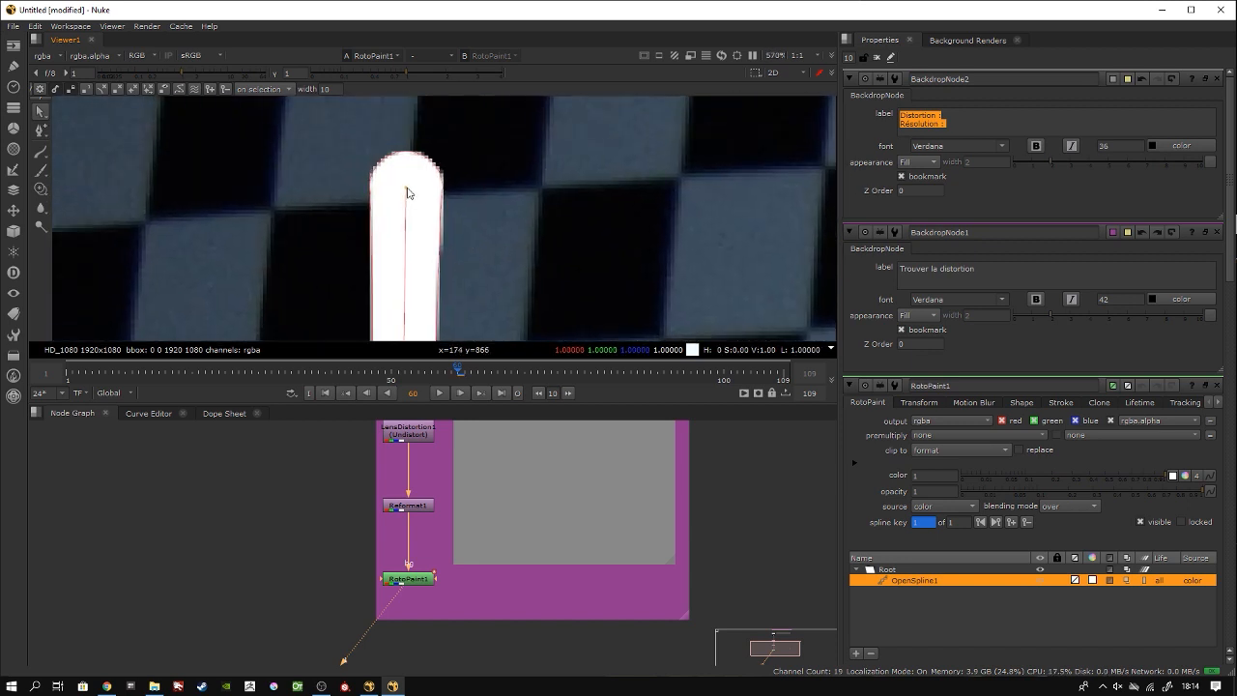
click(407, 192)
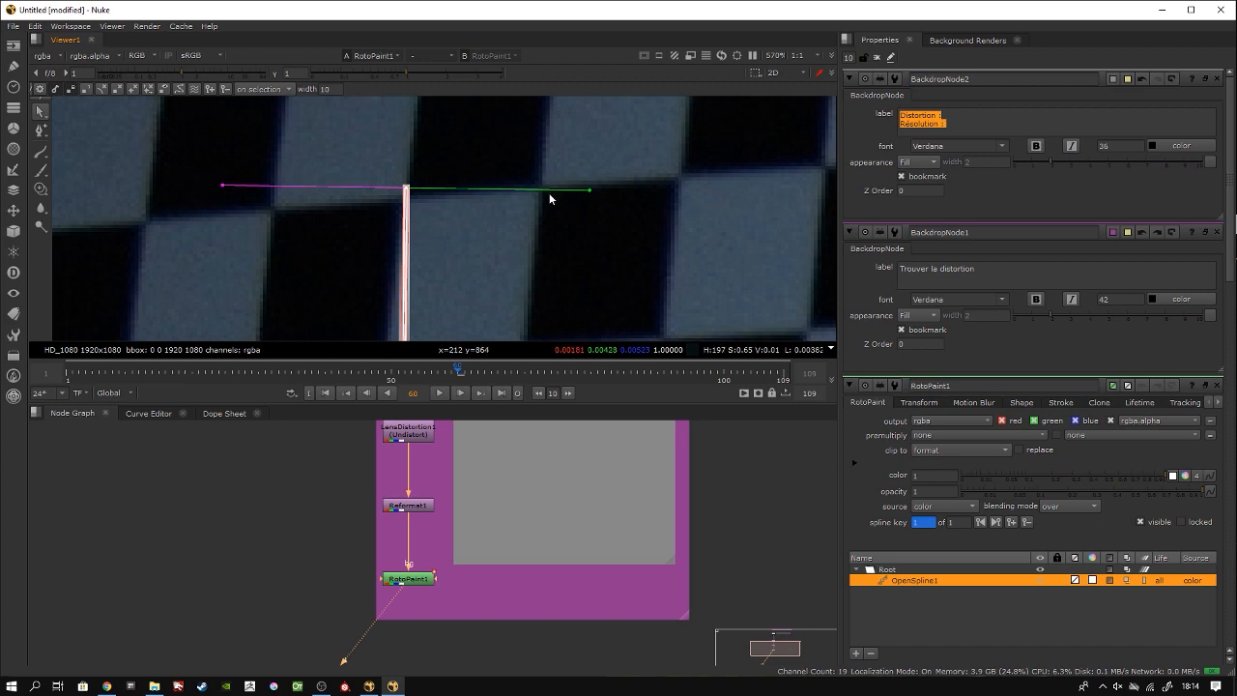
scroll(549, 192, down, 10)
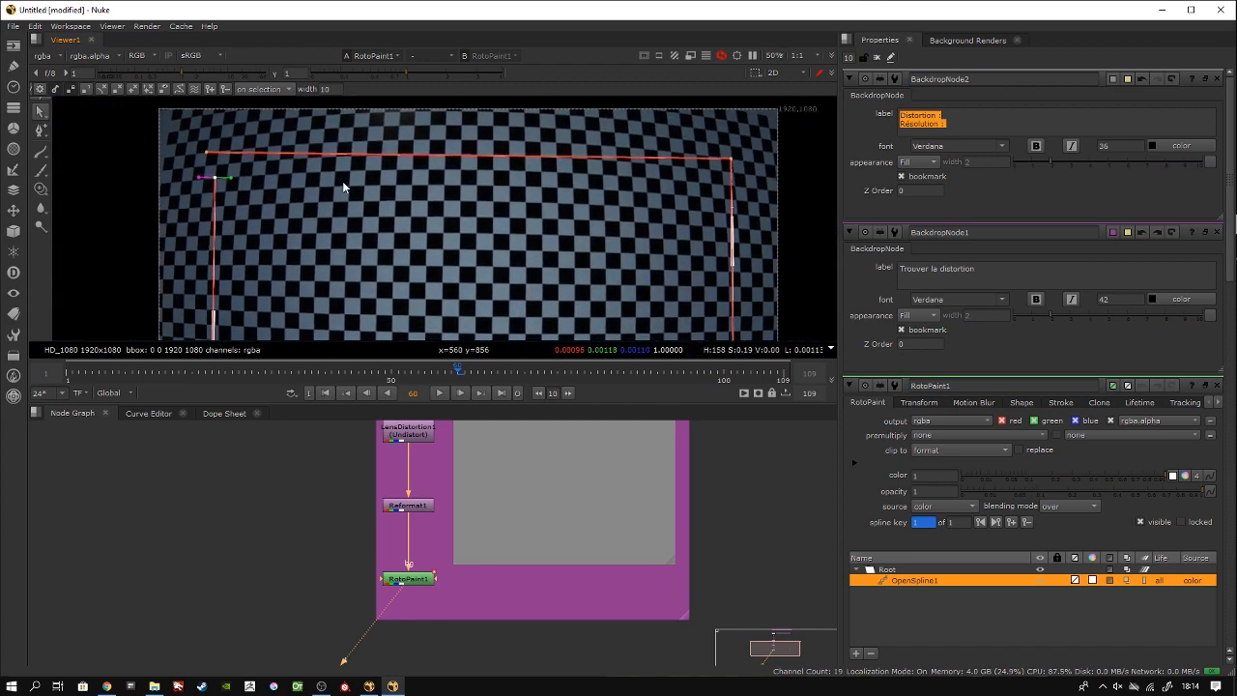
Step: Open the LensDistortion1 node's properties and set its output format to BBox, leaving the BBox mode on Auto
scroll(488, 208, down, 3)
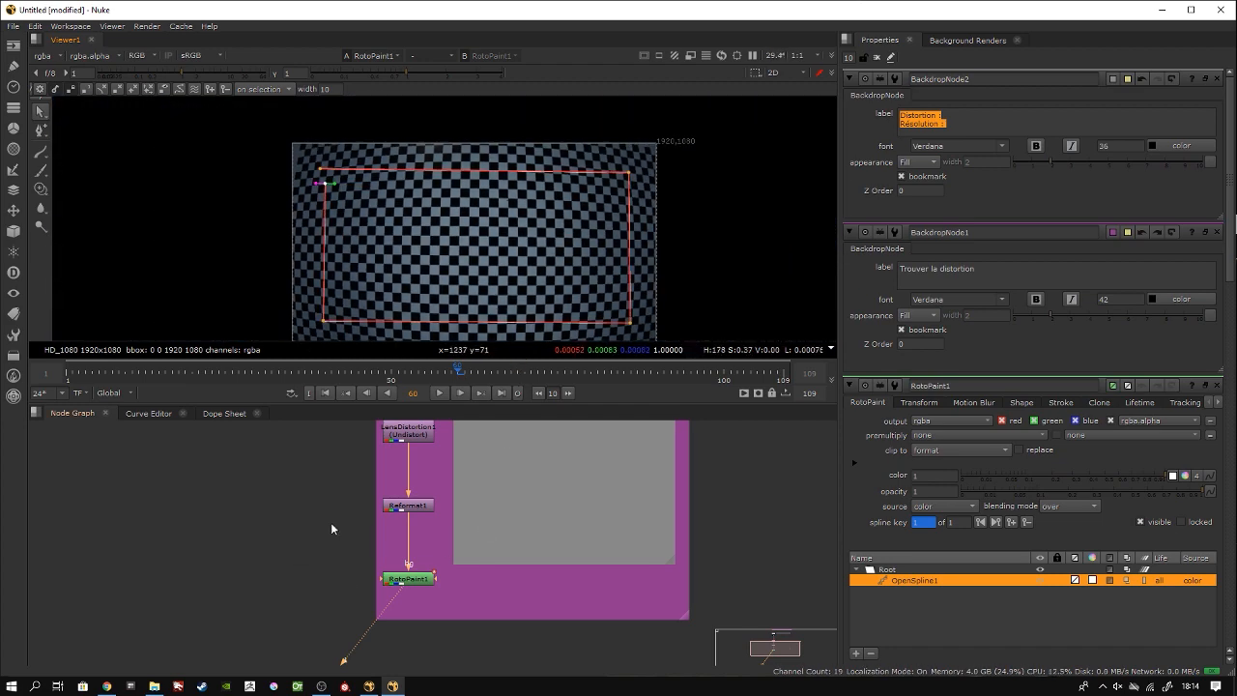
scroll(433, 530, up, 5)
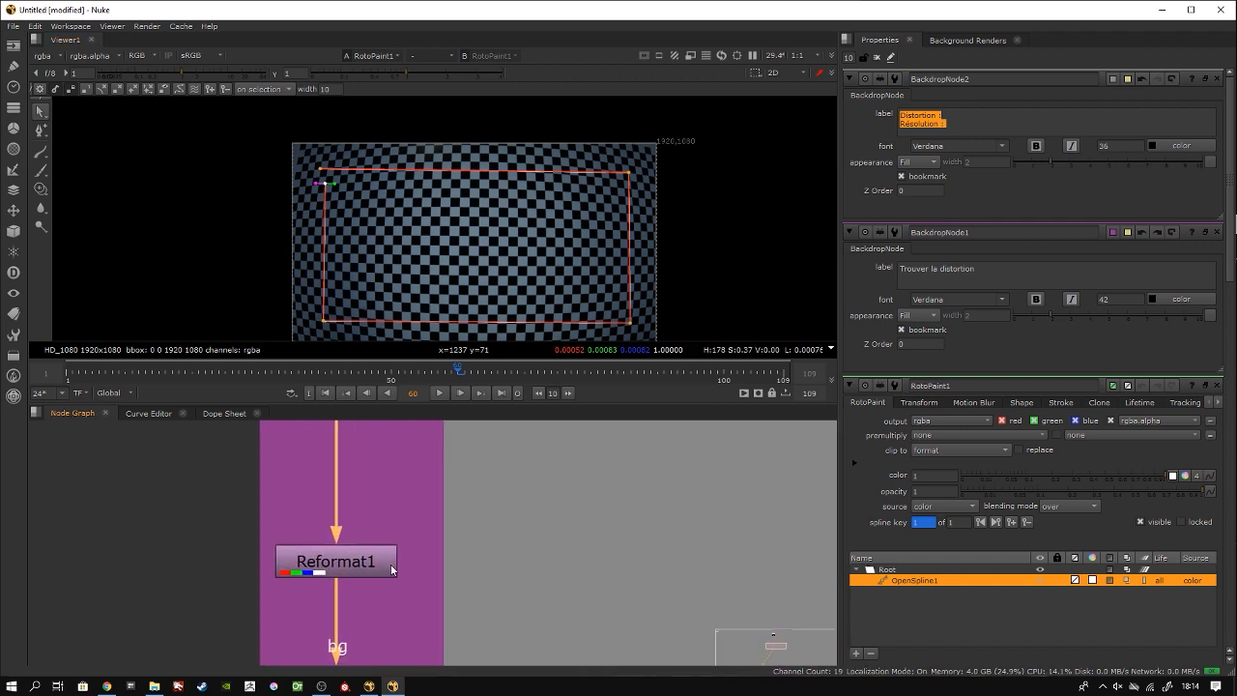
middle_drag(339, 506, 347, 563)
double_click(351, 520)
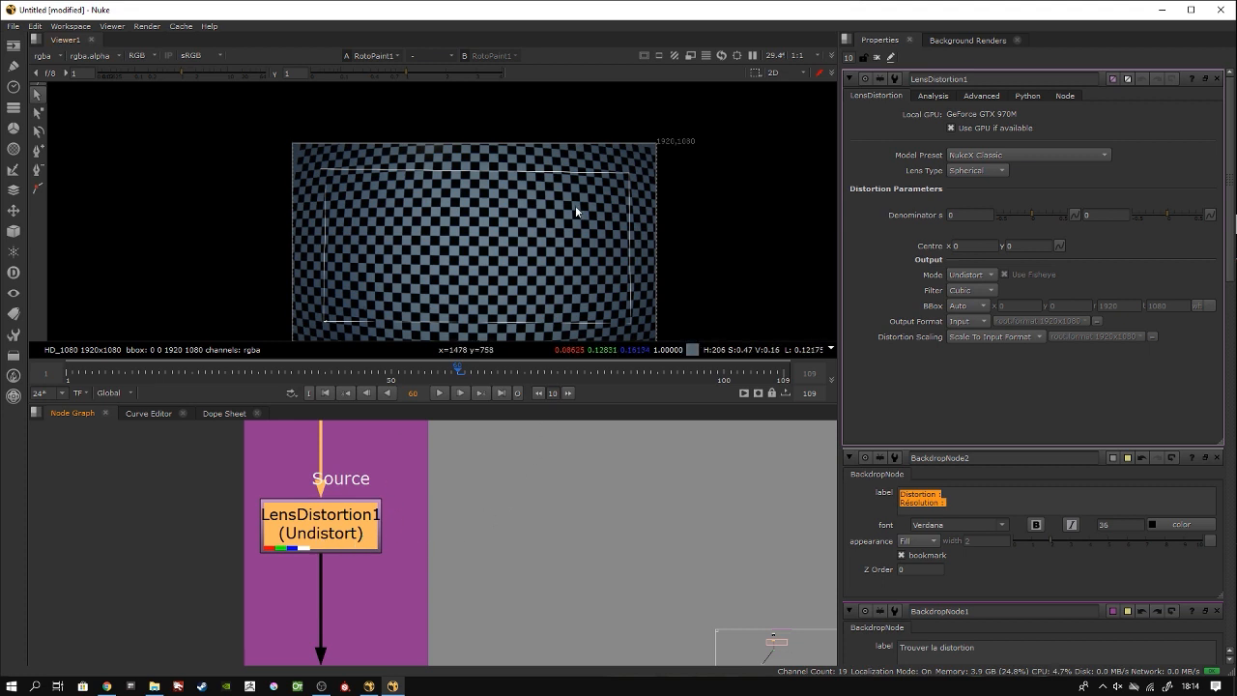
click(985, 307)
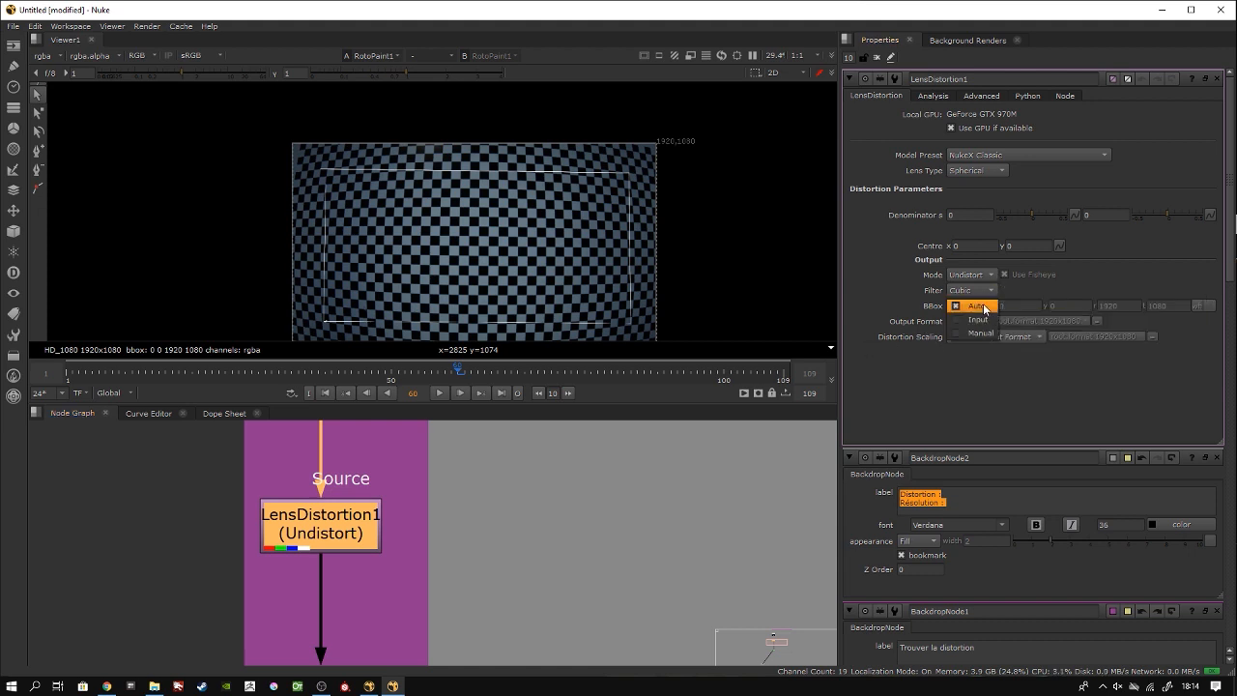
click(922, 302)
click(906, 308)
click(961, 321)
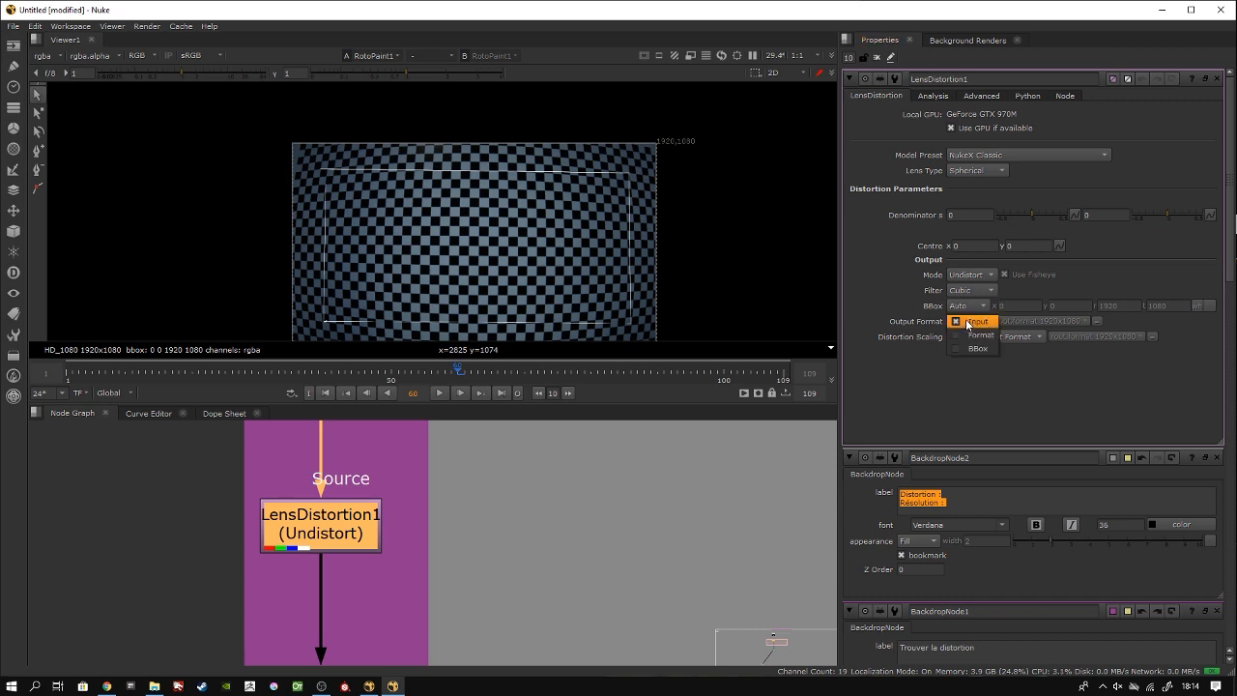
click(979, 348)
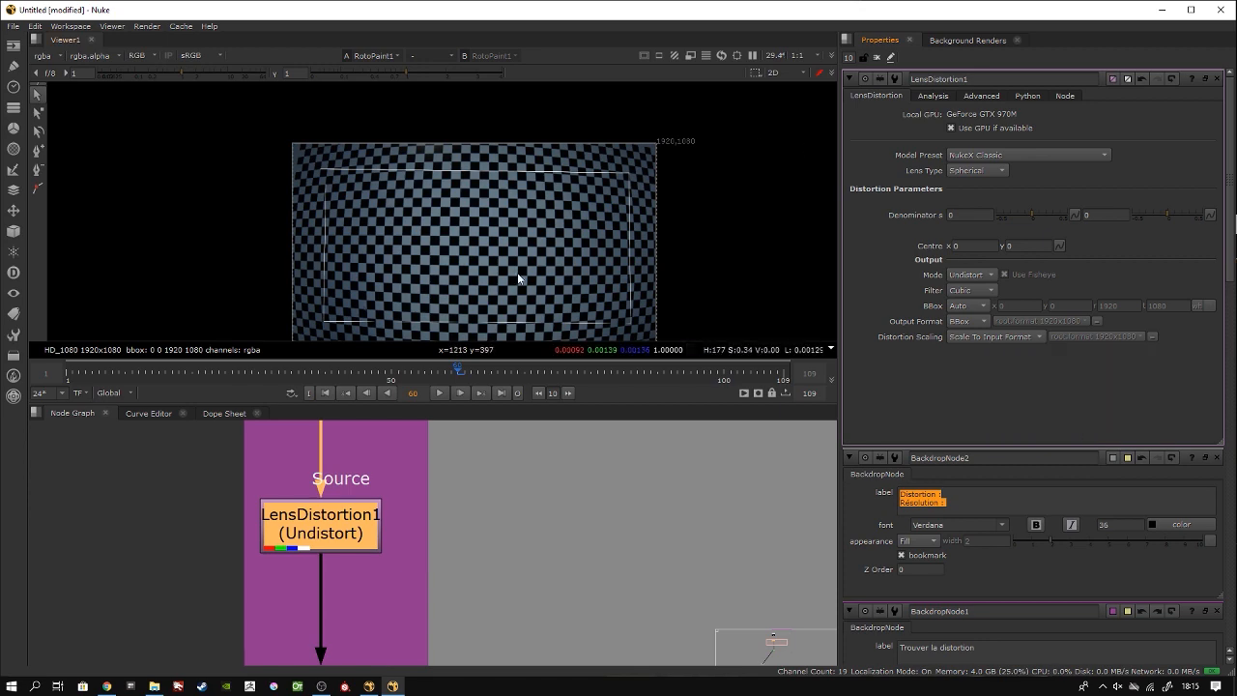
Step: Set the first LensDistortion1 denominator to -0.16 so the checkerboard rows straighten against the white reference lines
scroll(517, 273, up, 3)
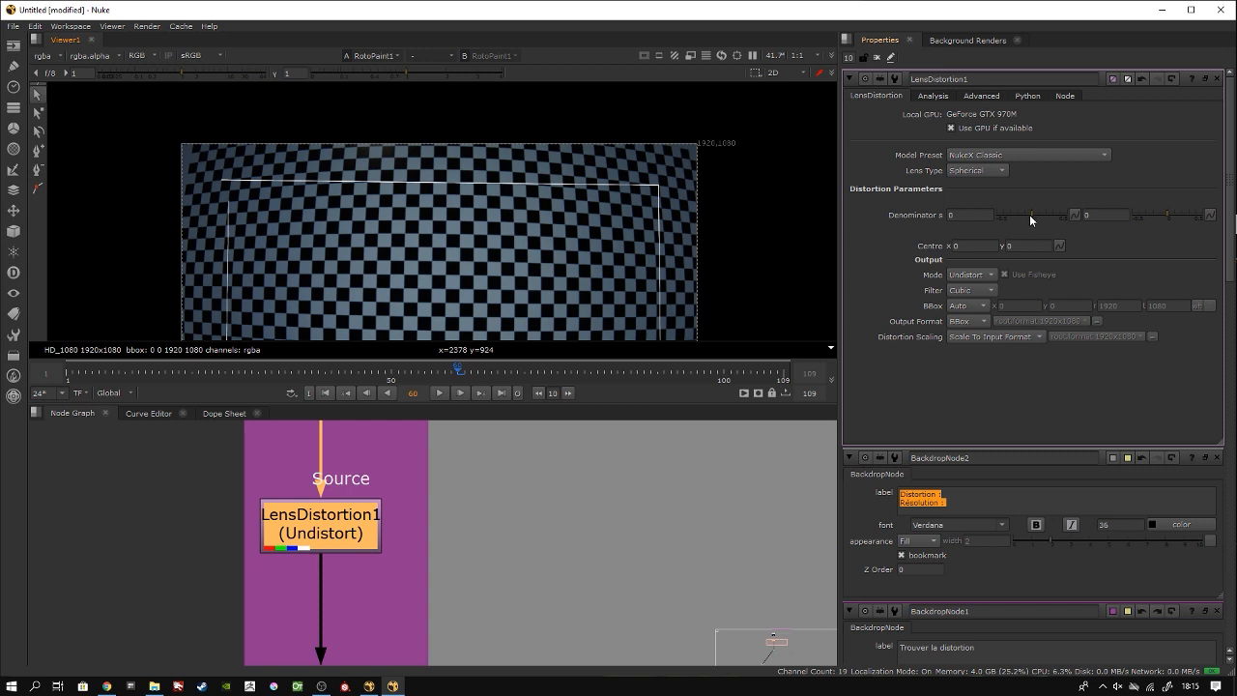
drag(1033, 211, 1021, 223)
scroll(600, 198, up, 3)
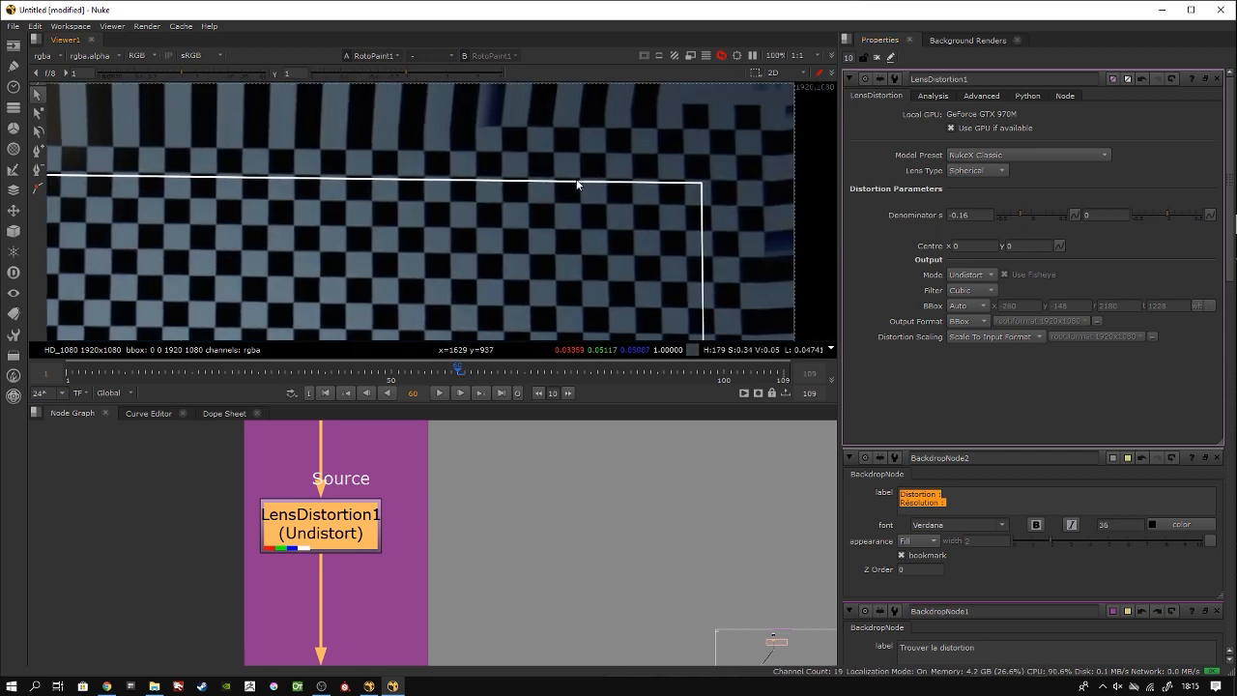
scroll(419, 504, down, 5)
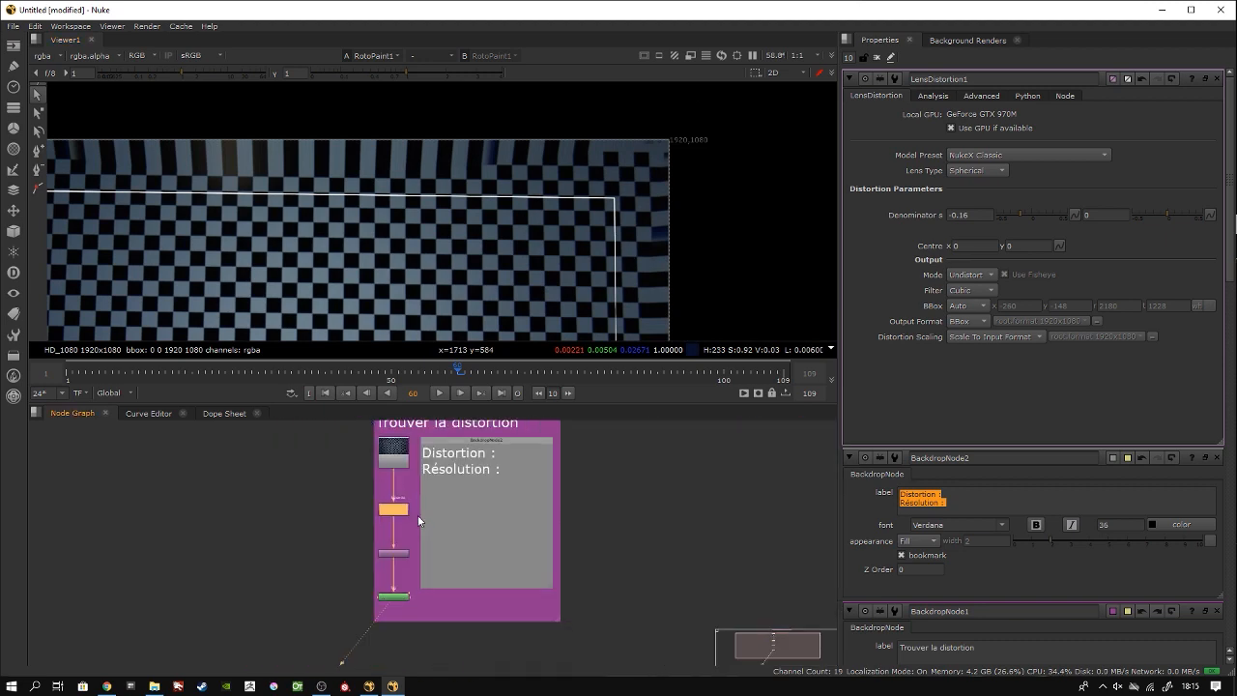
Step: Reopen RotoPaint1 and move the open spline's upper-right corner point onto the nearest checker square corner of the undistorted grid
scroll(396, 583, up, 5)
double_click(362, 648)
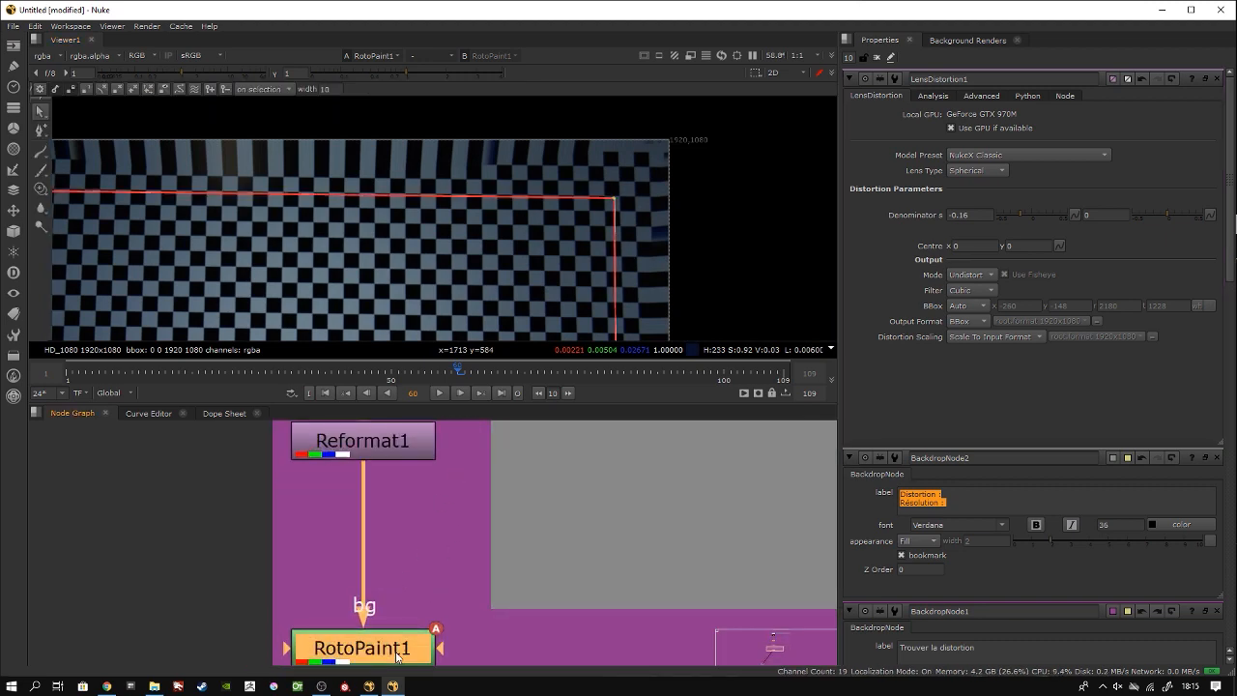
scroll(624, 207, up, 5)
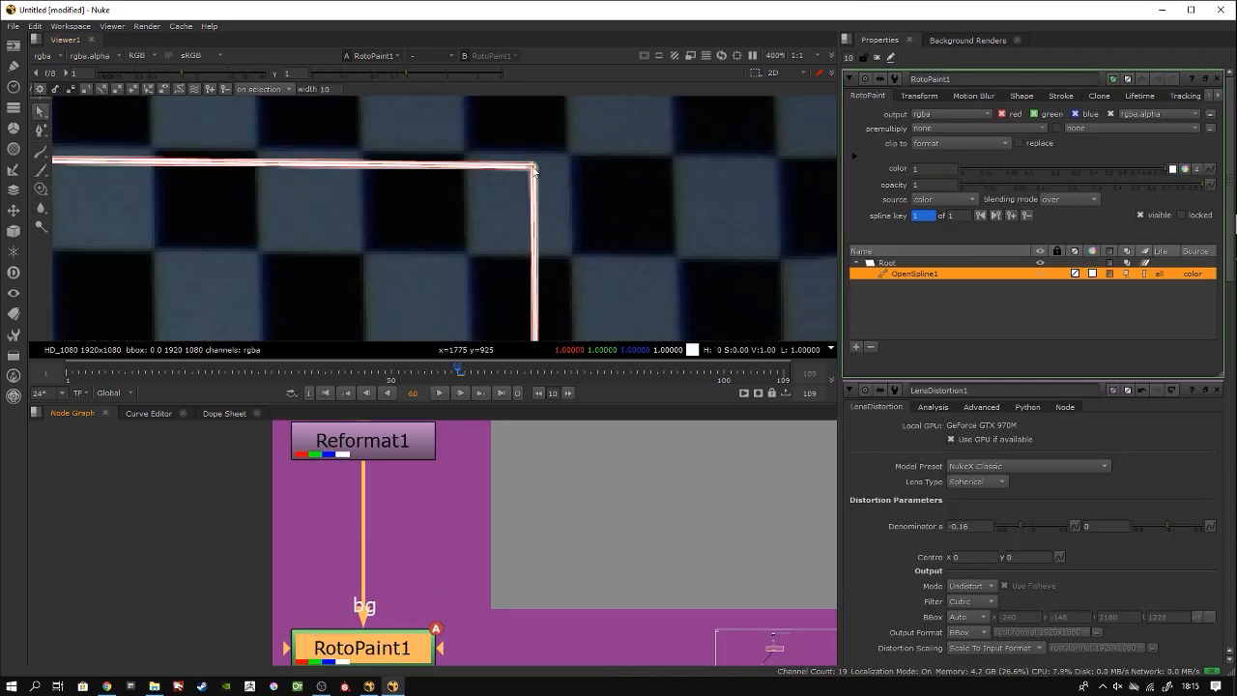
scroll(558, 179, up, 4)
middle_drag(572, 199, 573, 214)
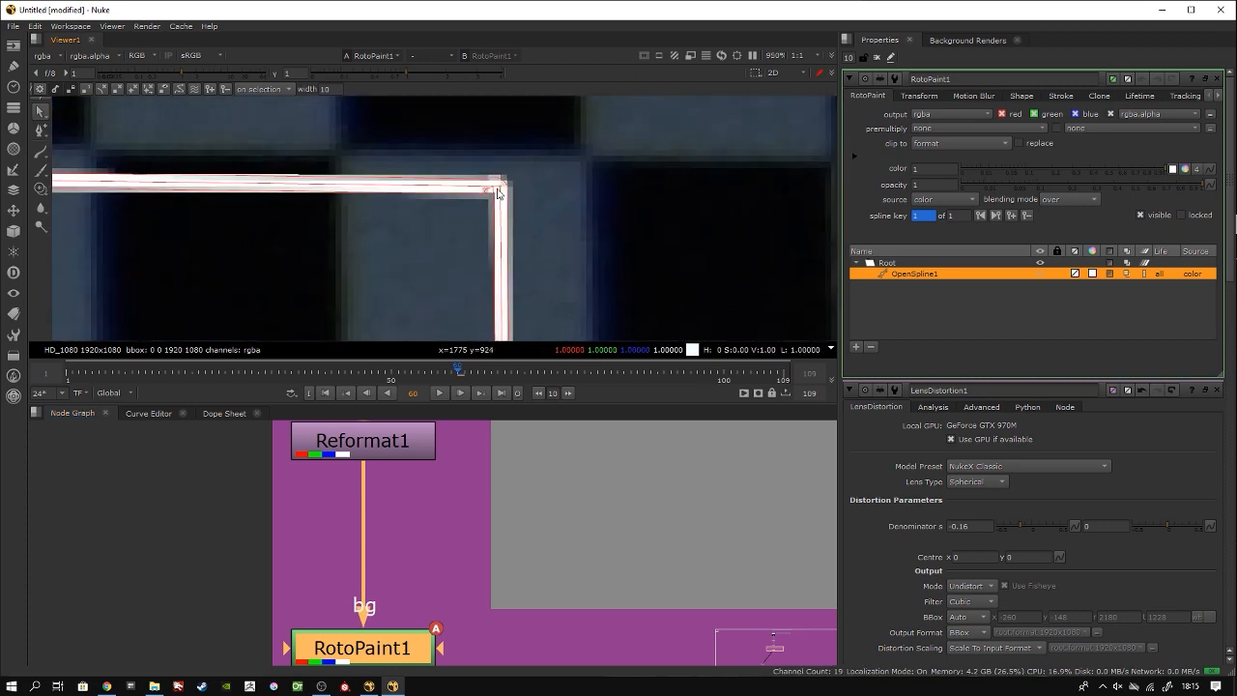
drag(499, 190, 585, 159)
scroll(585, 160, down, 10)
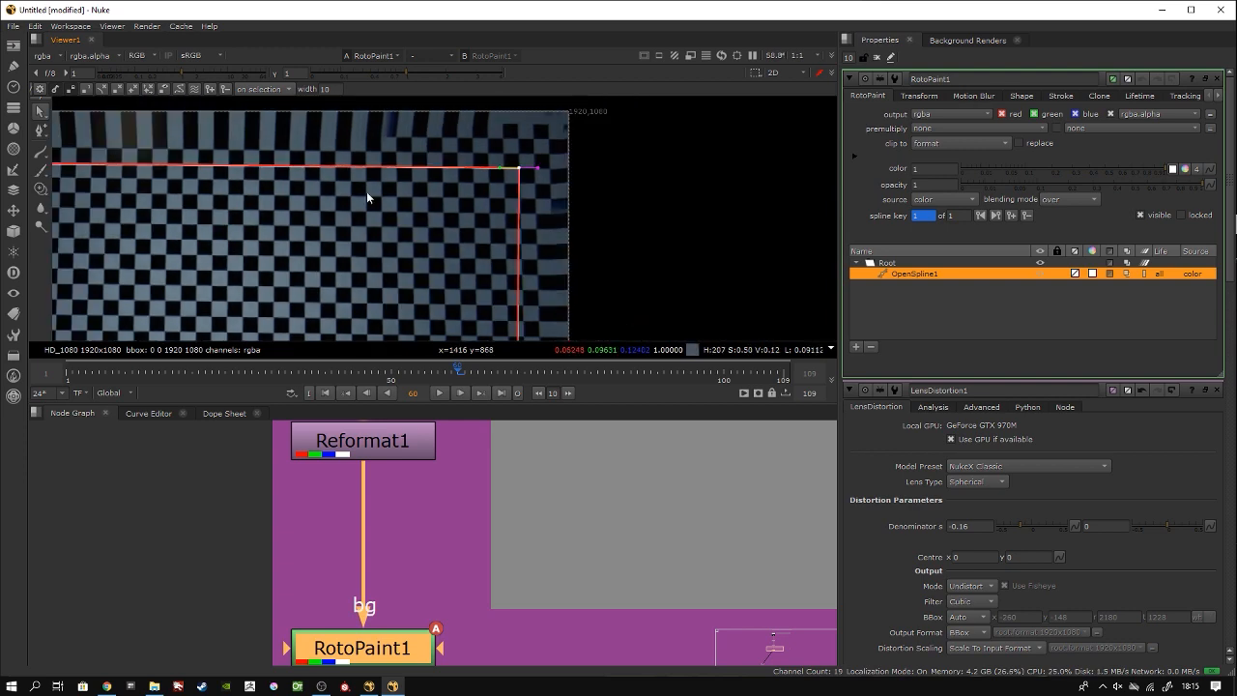
Step: Align the open spline's start point with a checker corner at the grid's upper left and adjust the end point just below it
scroll(694, 206, down, 2)
scroll(456, 211, up, 6)
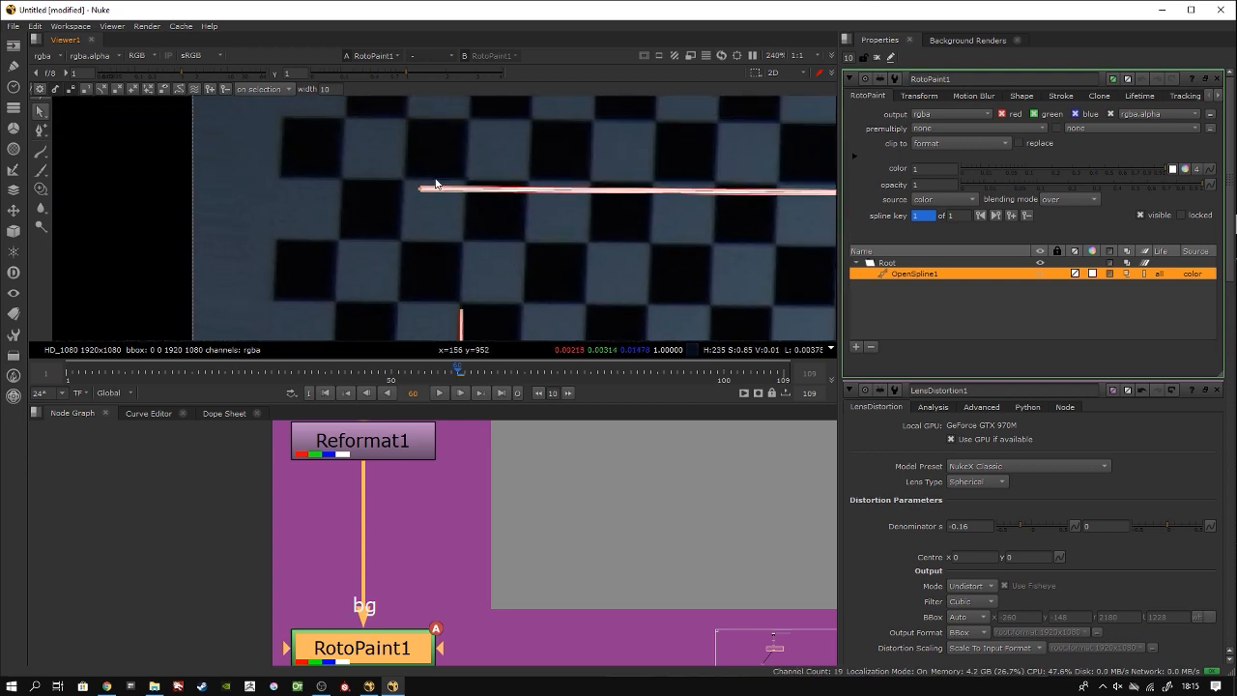
drag(421, 189, 465, 180)
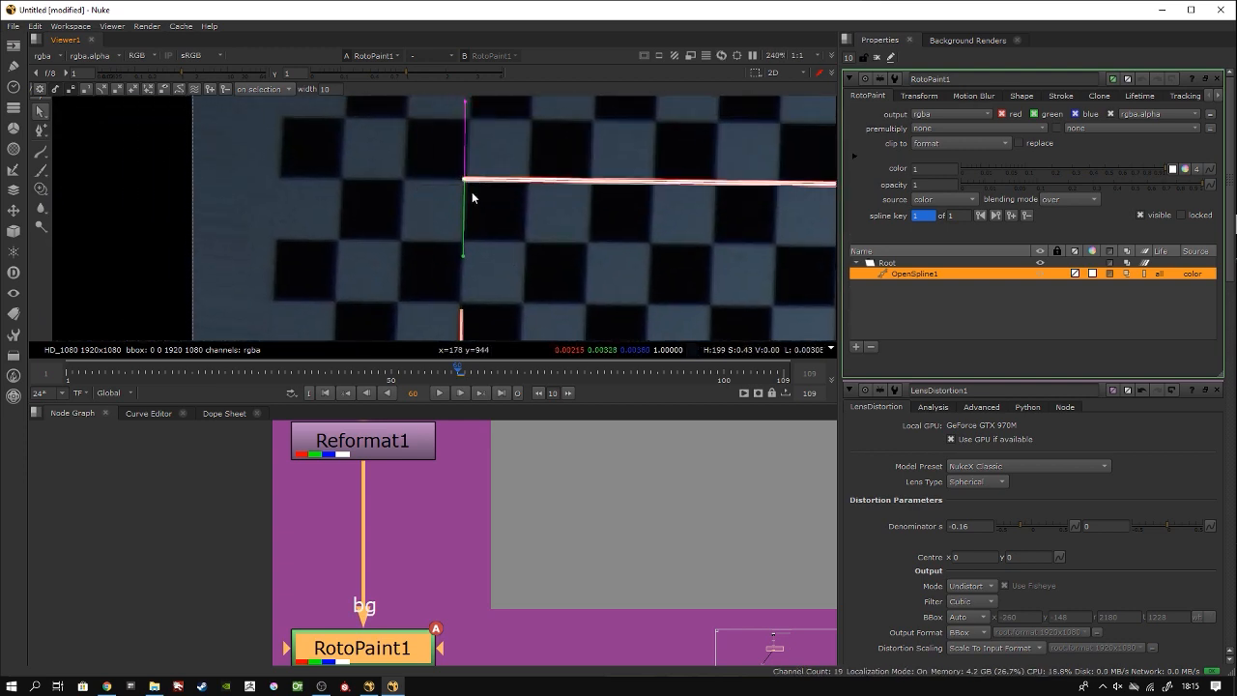
scroll(475, 194, down, 2)
middle_drag(475, 266, 461, 225)
drag(456, 226, 454, 219)
scroll(457, 219, down, 8)
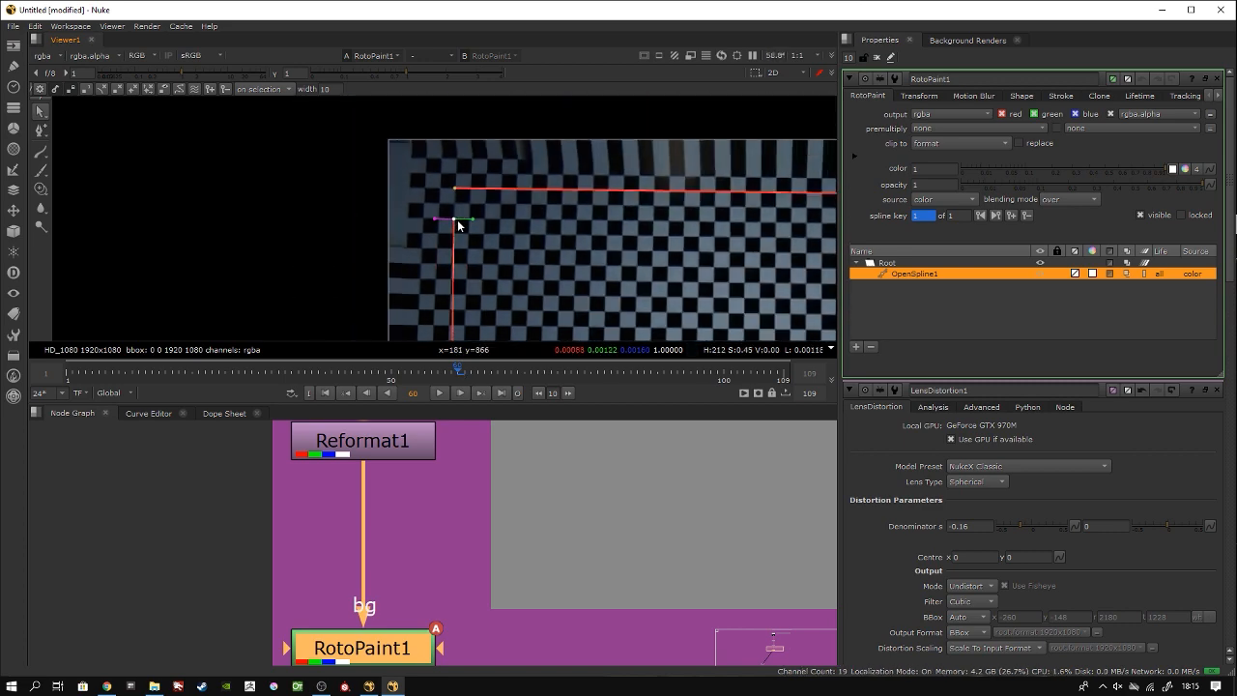
Step: Move the open spline's lower-left corner point outward onto the adjacent checker square corner
middle_drag(498, 212, 527, 96)
scroll(480, 217, up, 11)
middle_drag(483, 247, 462, 127)
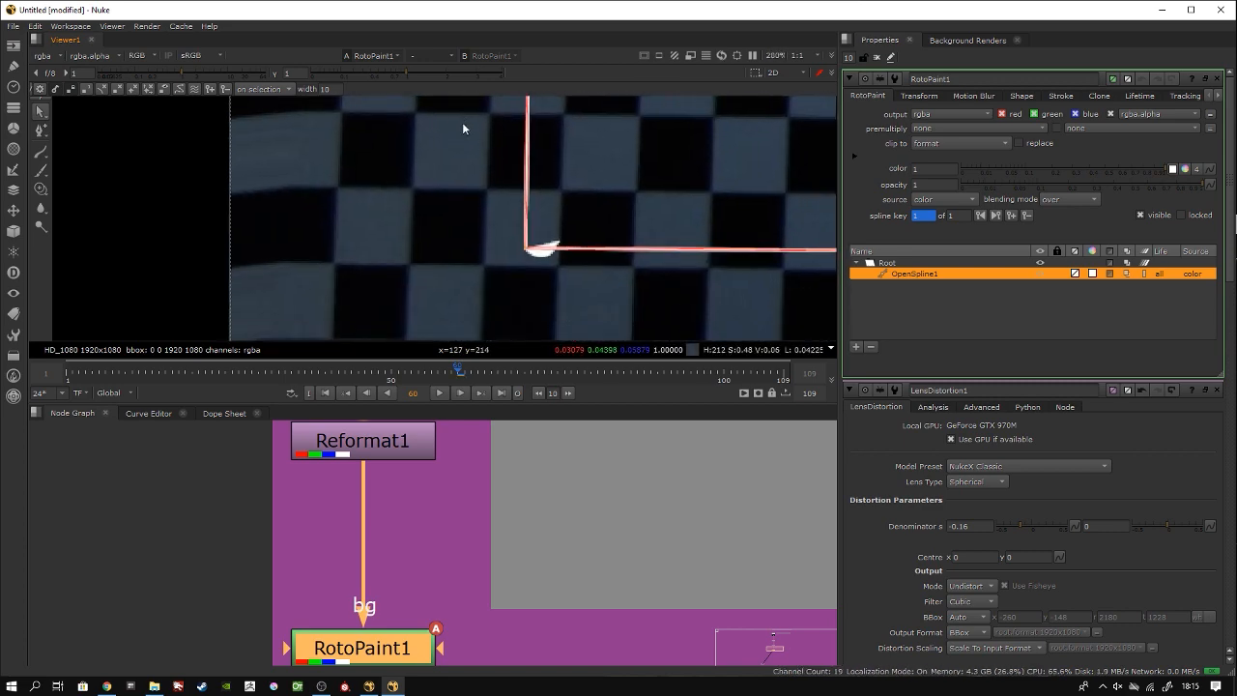
drag(527, 247, 481, 263)
scroll(533, 240, down, 10)
Step: Move the open spline's lower-right corner point outward onto the adjacent checker square corner
middle_drag(663, 240, 558, 239)
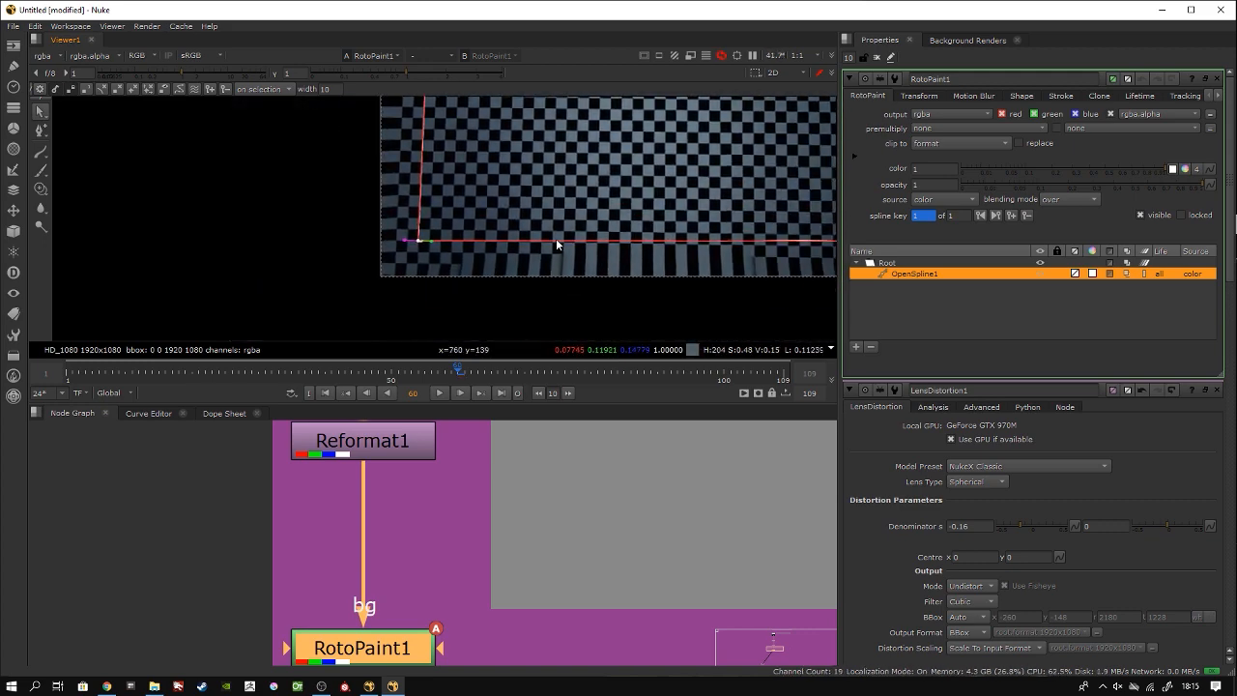
middle_drag(715, 253, 435, 257)
scroll(444, 262, up, 9)
middle_drag(722, 227, 565, 238)
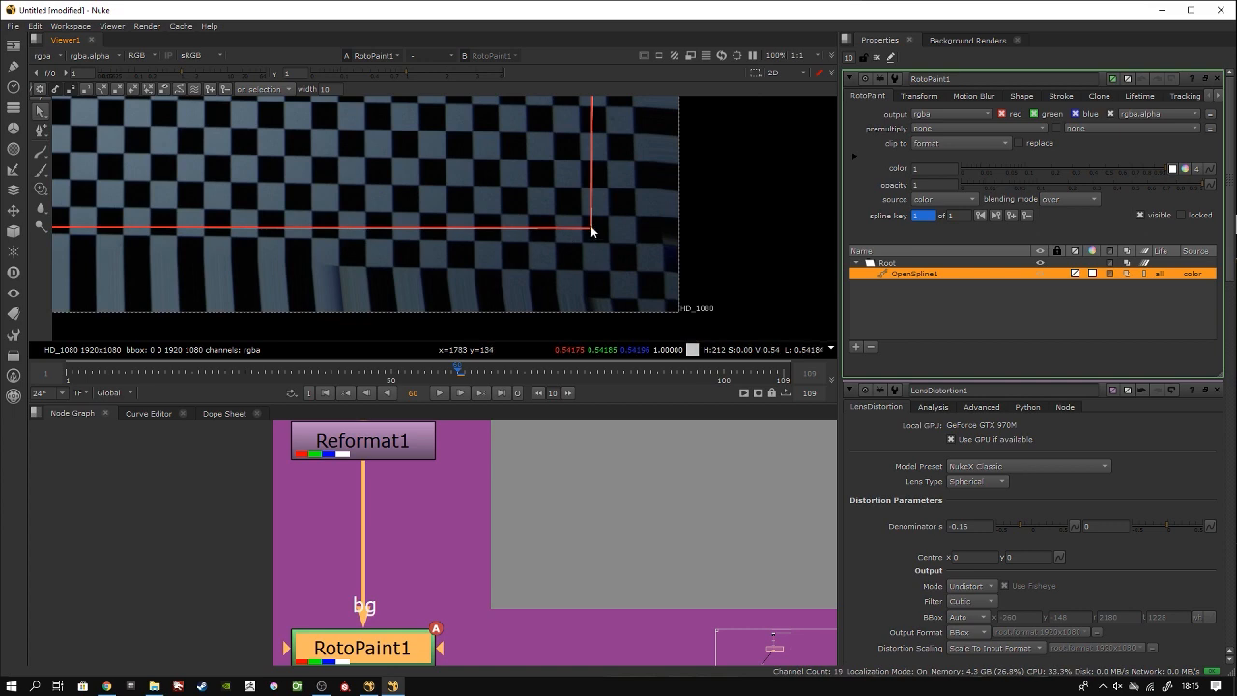
drag(590, 229, 601, 233)
scroll(601, 235, down, 4)
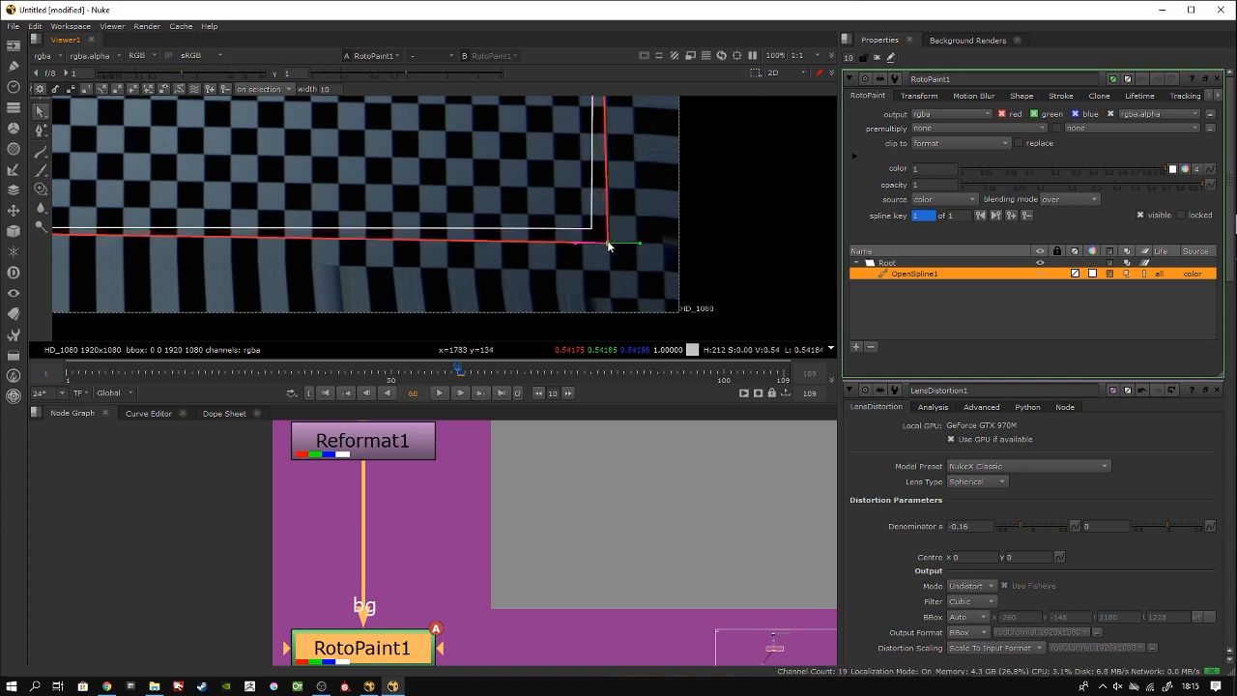
scroll(628, 182, down, 6)
Step: Examine how closely the undistorted checkerboard rows follow the spline's straight upper edge
middle_drag(633, 152, 616, 276)
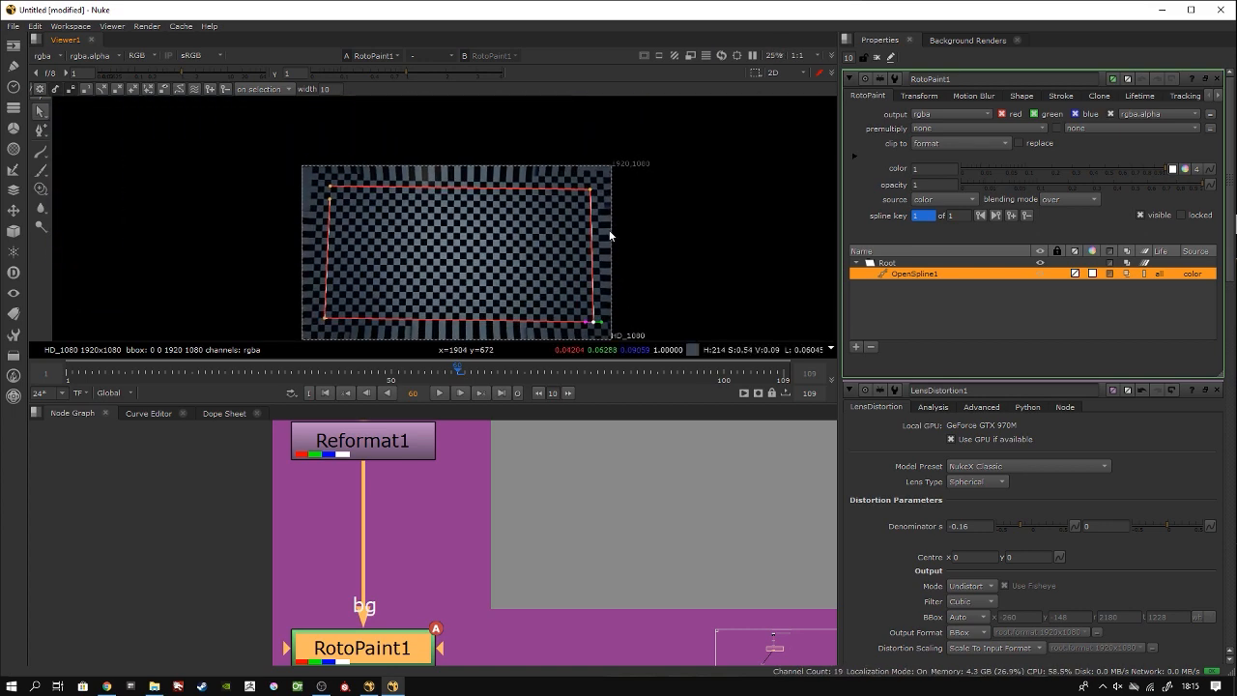
scroll(610, 220, up, 10)
middle_drag(569, 144, 810, 198)
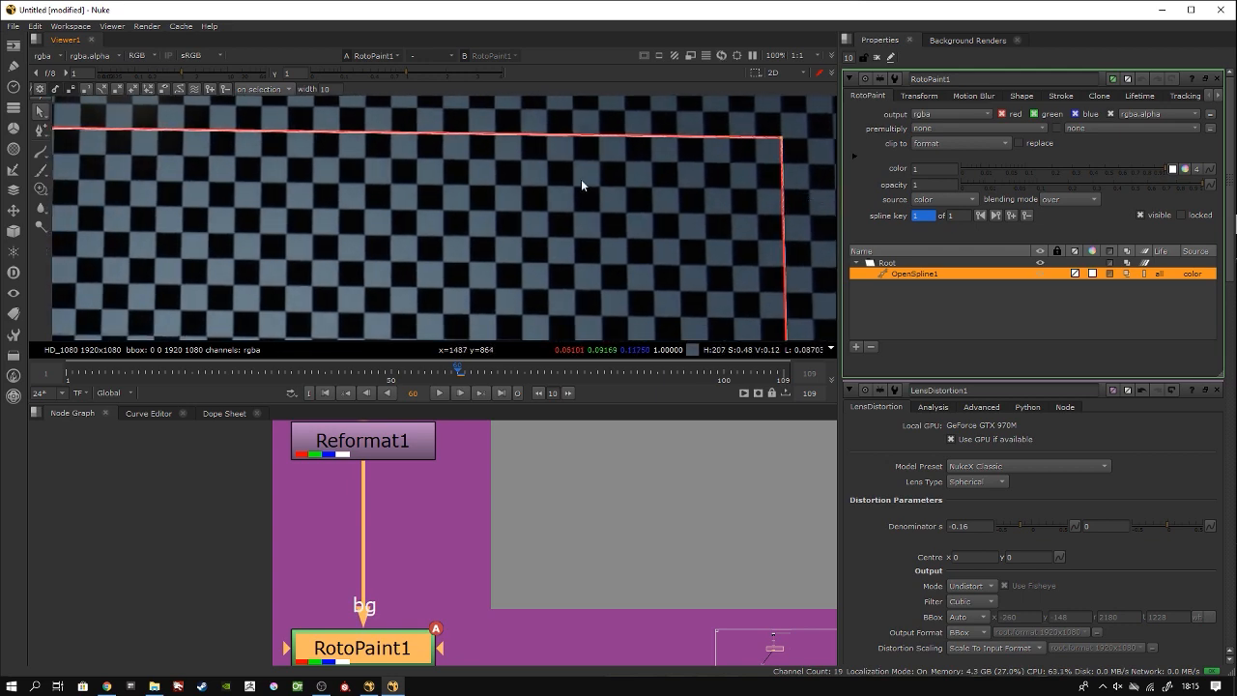
scroll(579, 179, down, 4)
scroll(478, 206, up, 12)
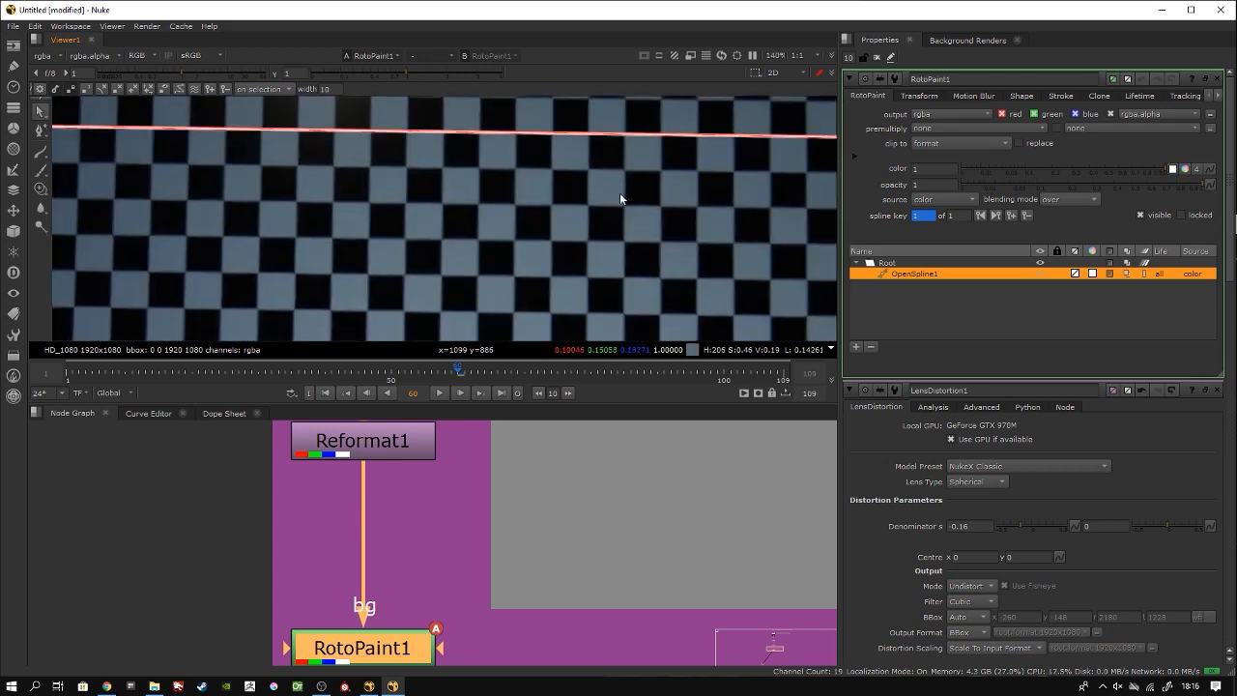
middle_drag(557, 198, 516, 174)
scroll(530, 241, down, 18)
scroll(514, 253, down, 1)
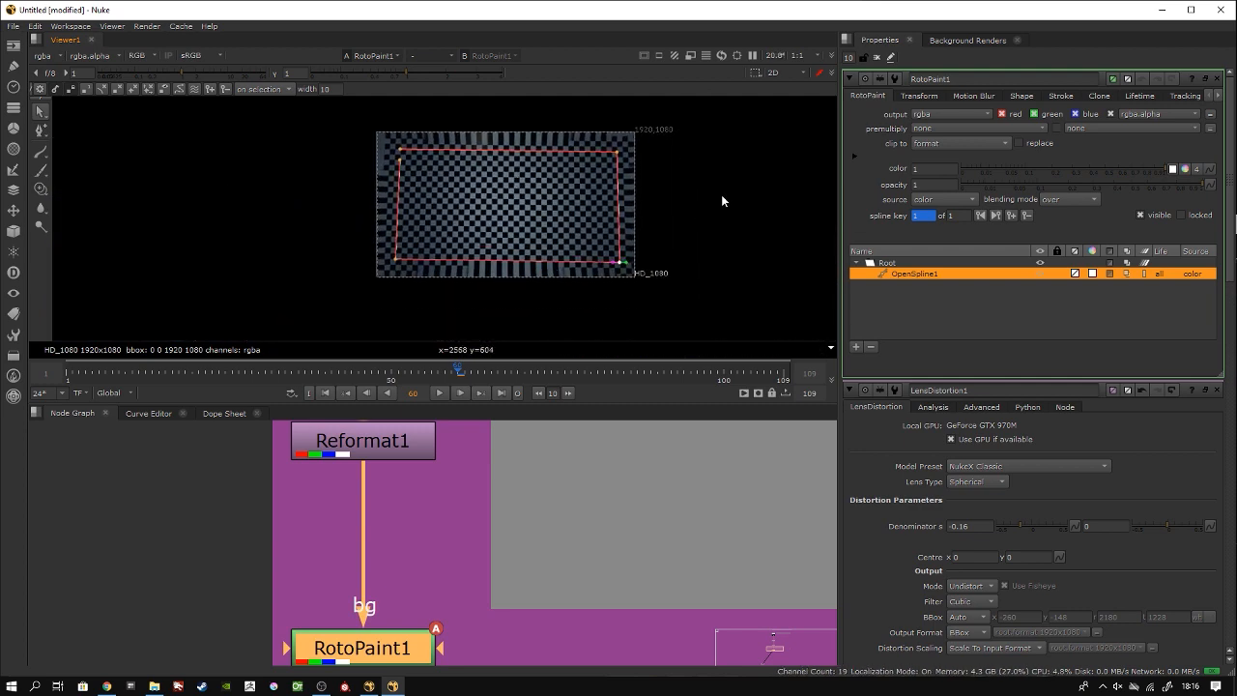
Step: Copy the LensDistortion1 denominator value -0.16 into the "Distortion :" line of BackdropNode2's label
scroll(644, 442, down, 3)
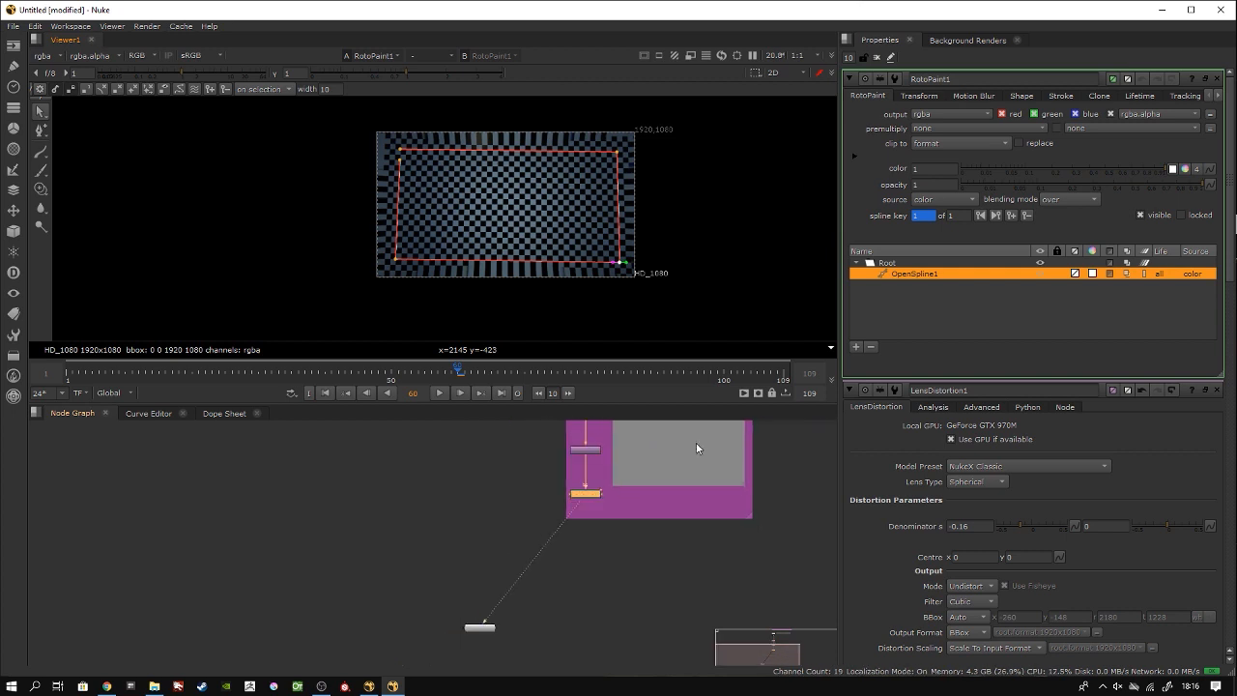
scroll(630, 613, up, 4)
scroll(603, 609, down, 2)
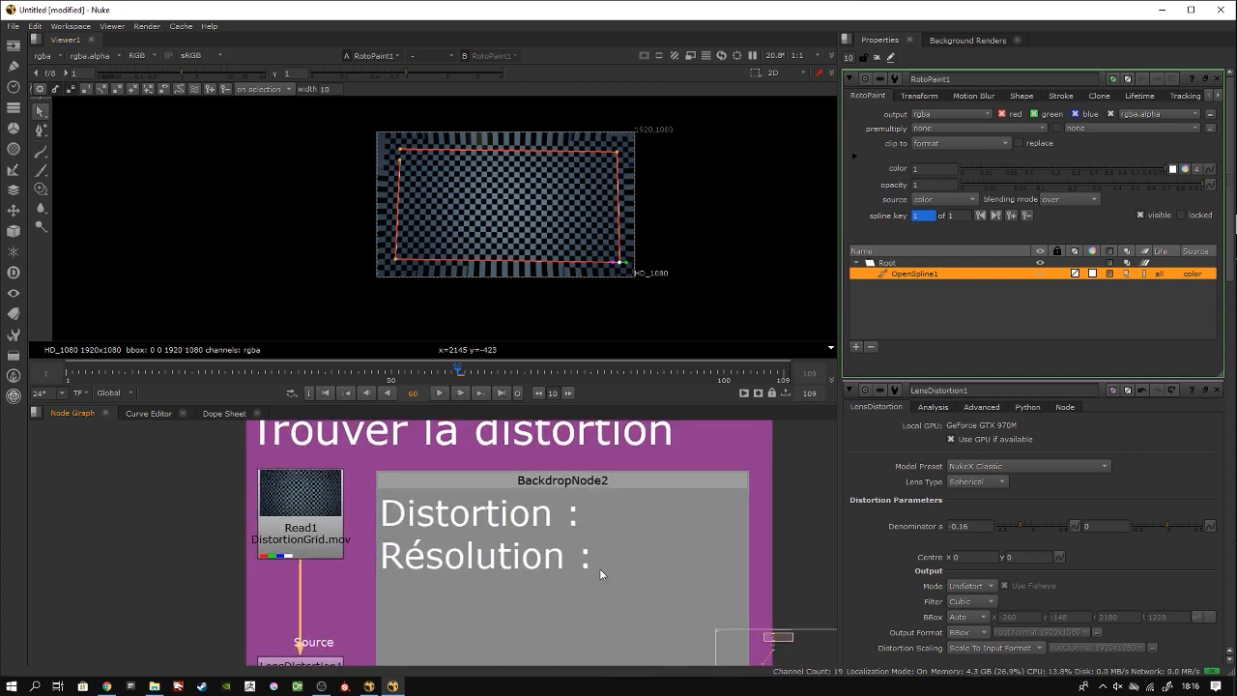
double_click(637, 481)
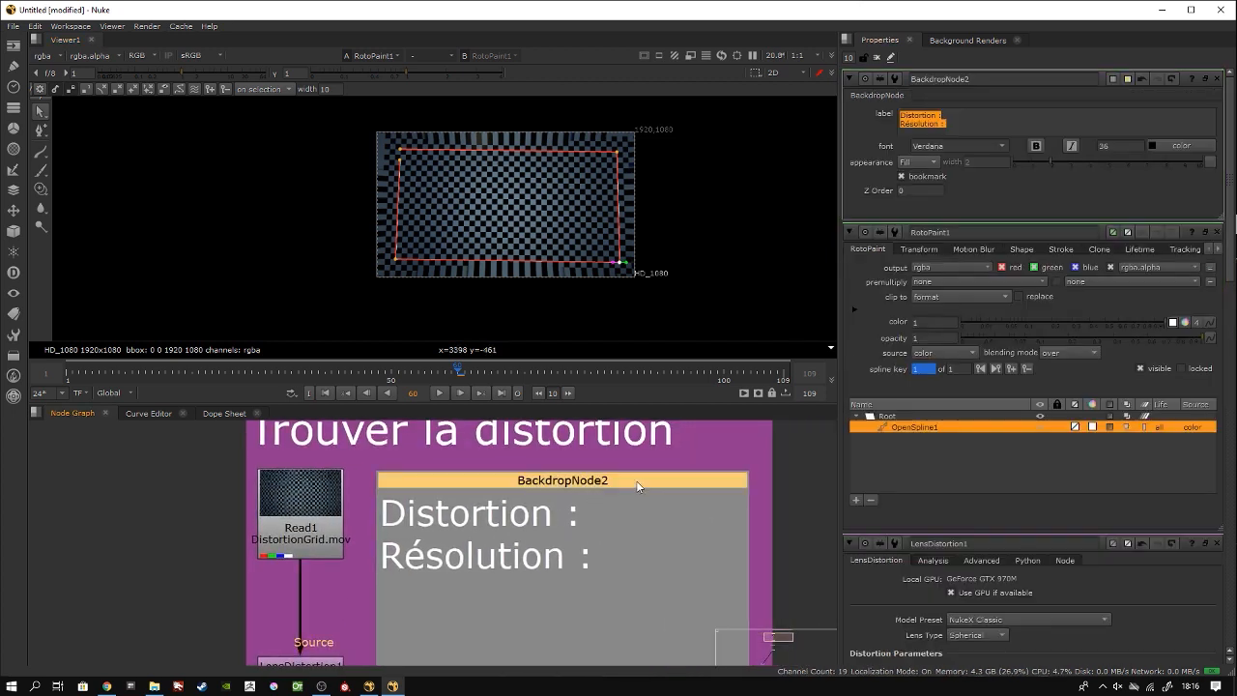
scroll(951, 582, down, 7)
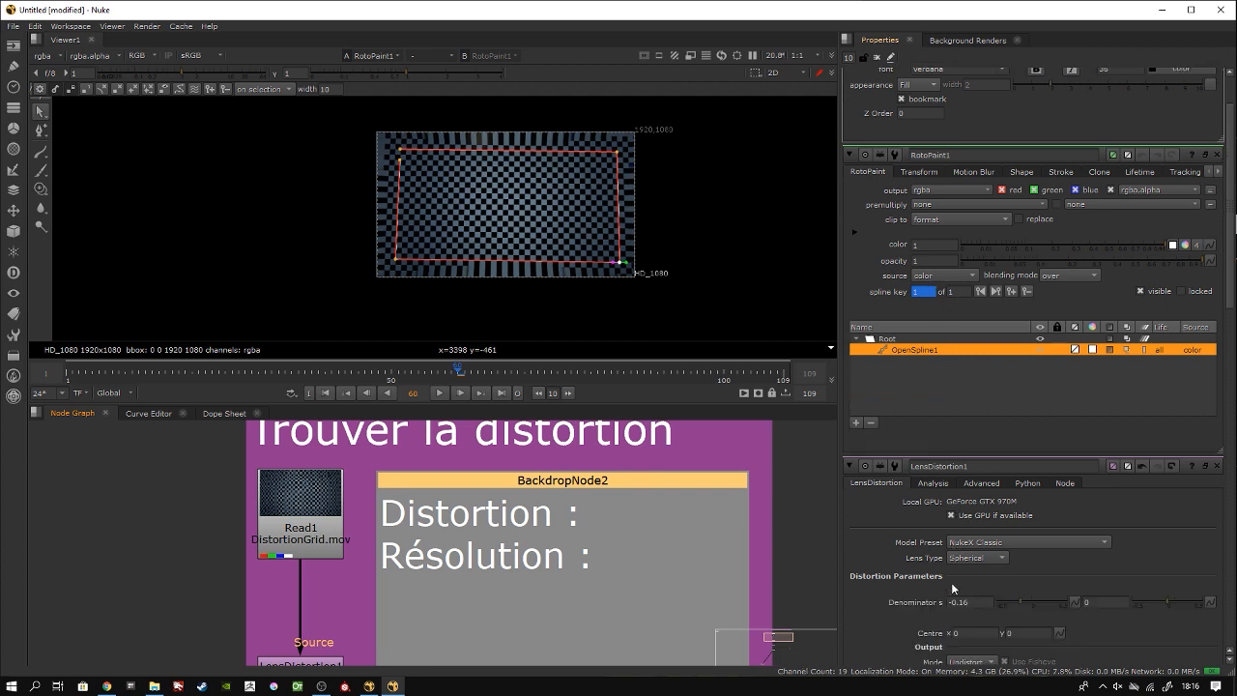
click(988, 412)
key(ctrl+c)
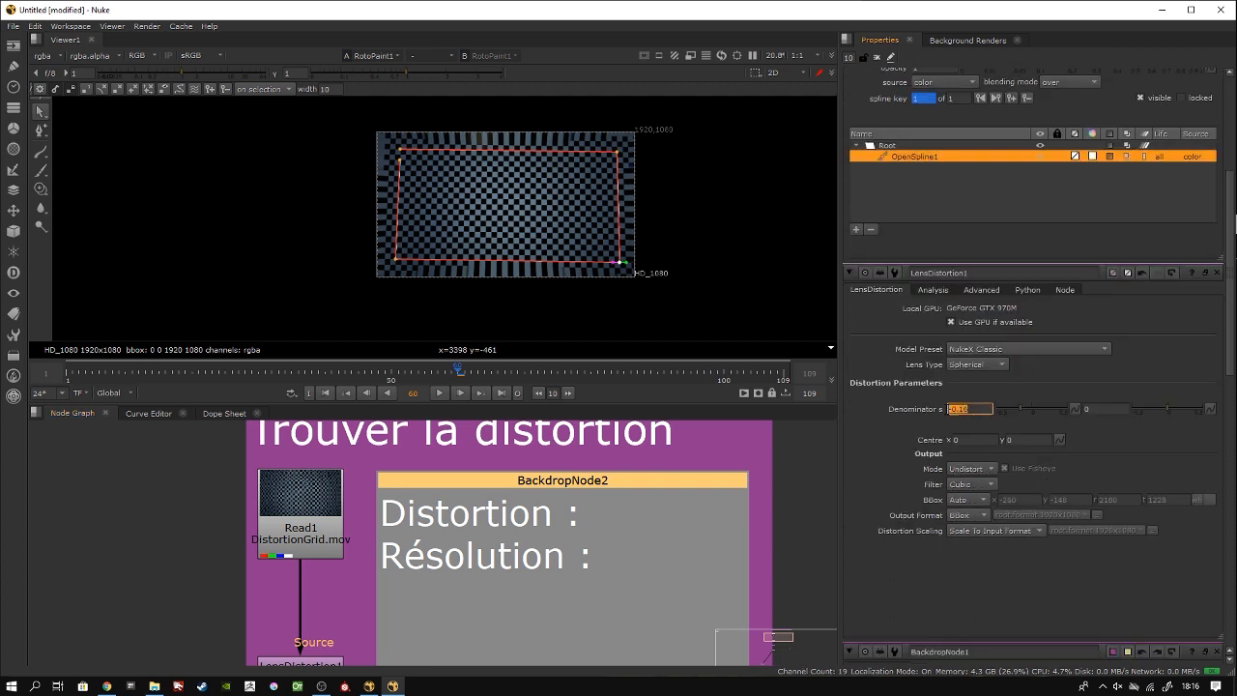
double_click(607, 483)
click(958, 116)
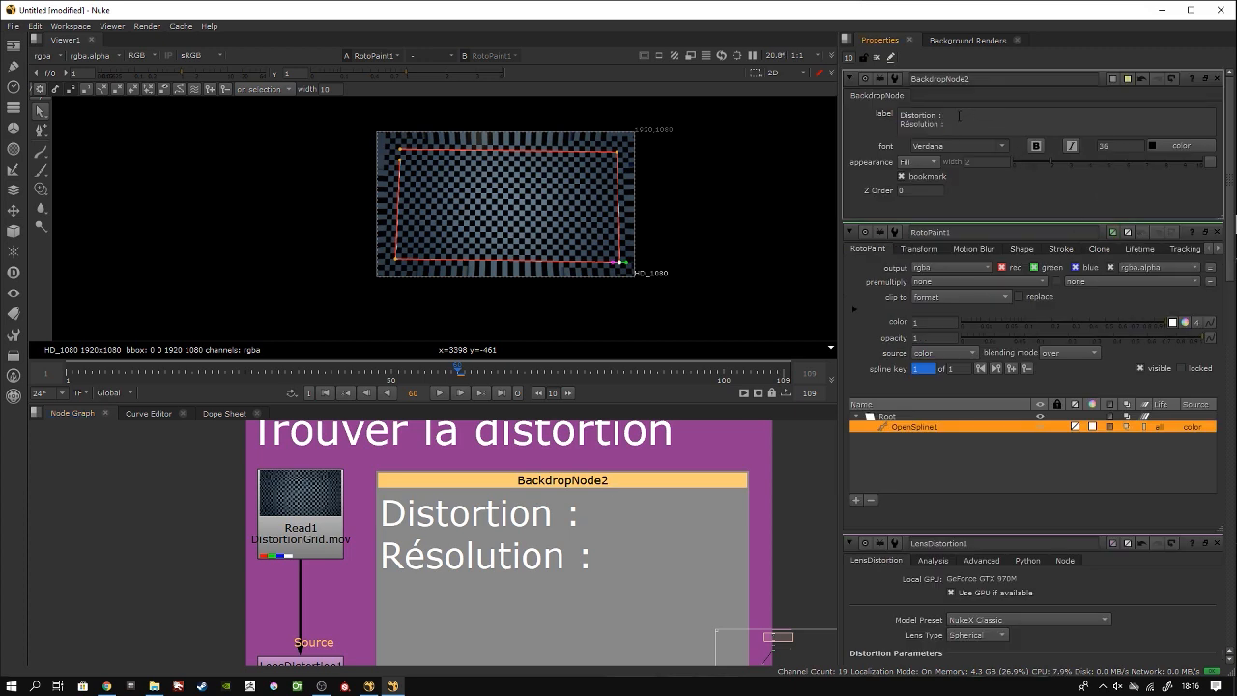
key(ctrl+v)
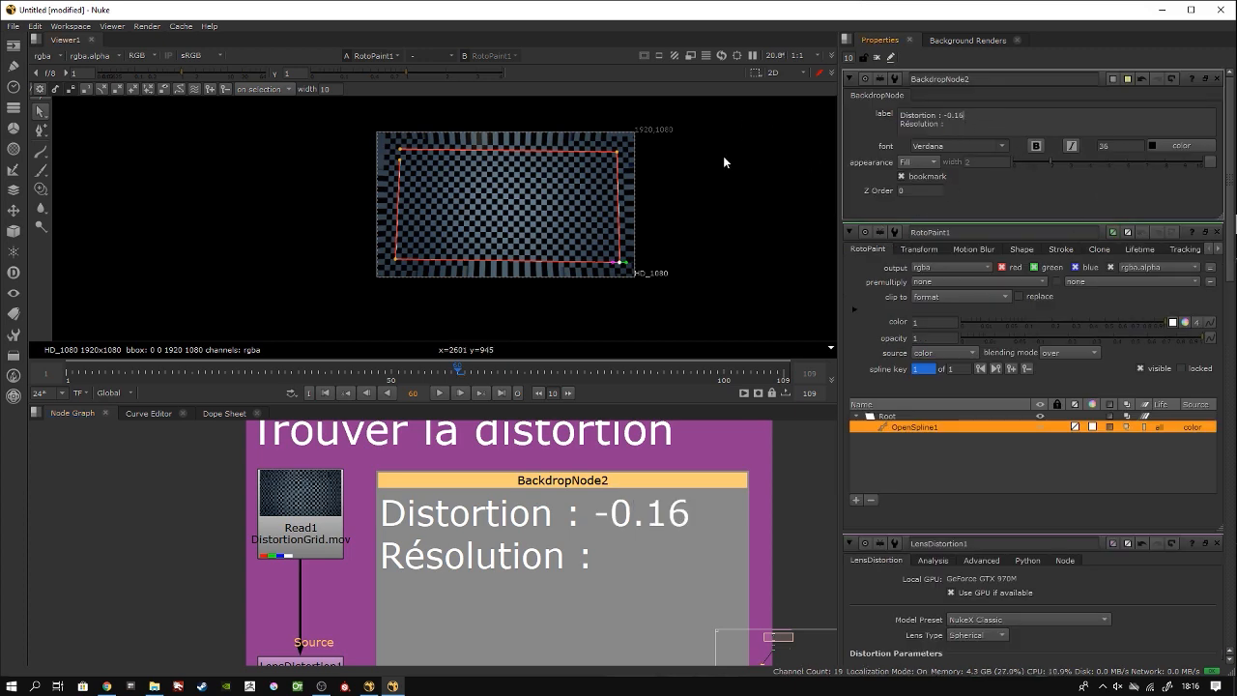
Step: Show the LensDistortion1 node's output in the viewer and check the resolution of the undistorted image
scroll(720, 157, up, 3)
middle_drag(702, 164, 731, 287)
scroll(392, 599, down, 4)
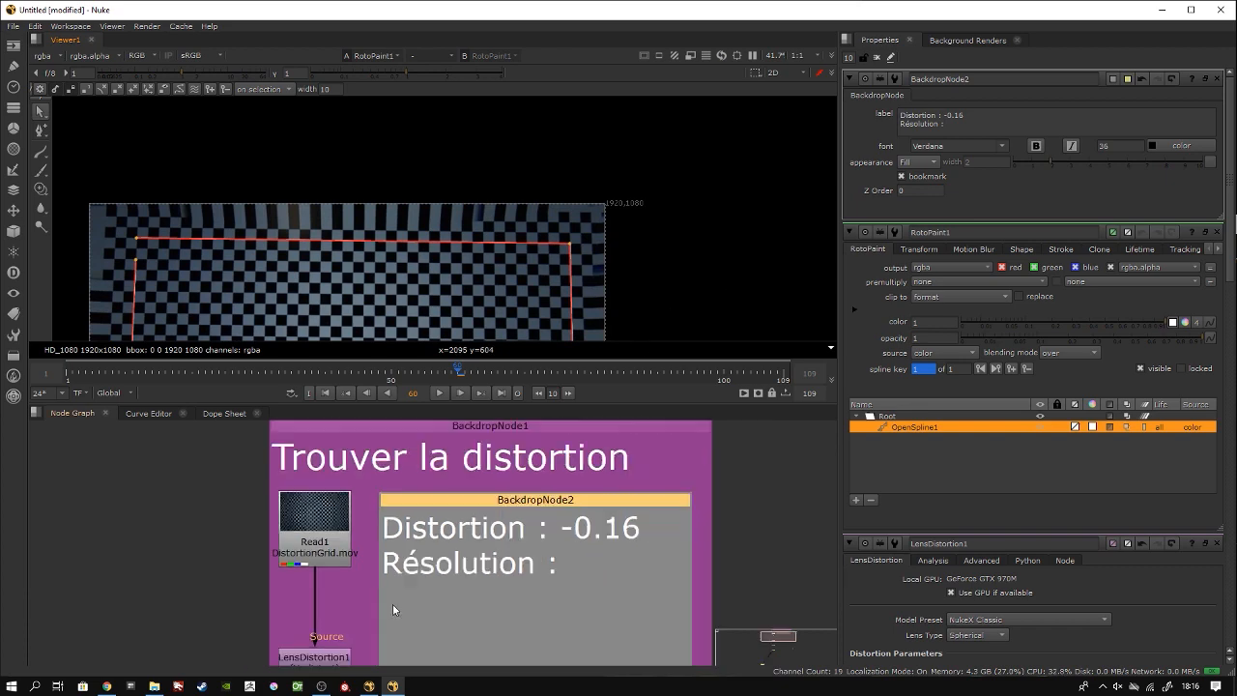
middle_drag(363, 657, 386, 578)
scroll(386, 578, up, 2)
click(383, 512)
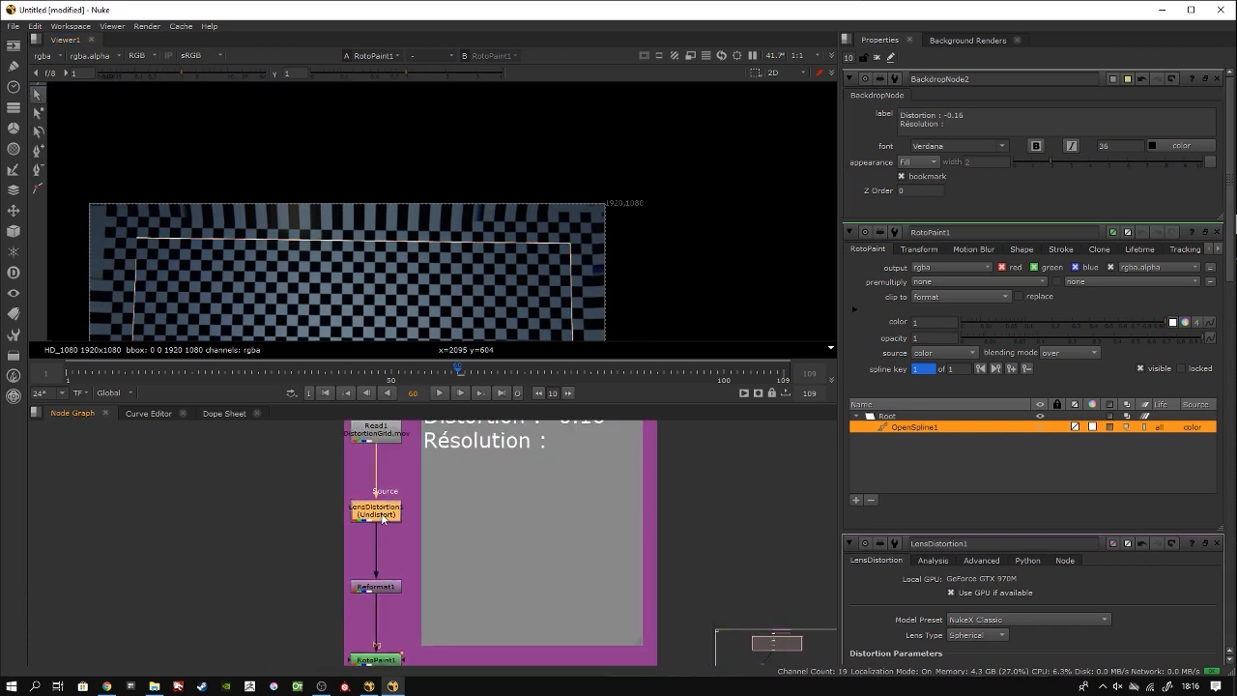
key(1)
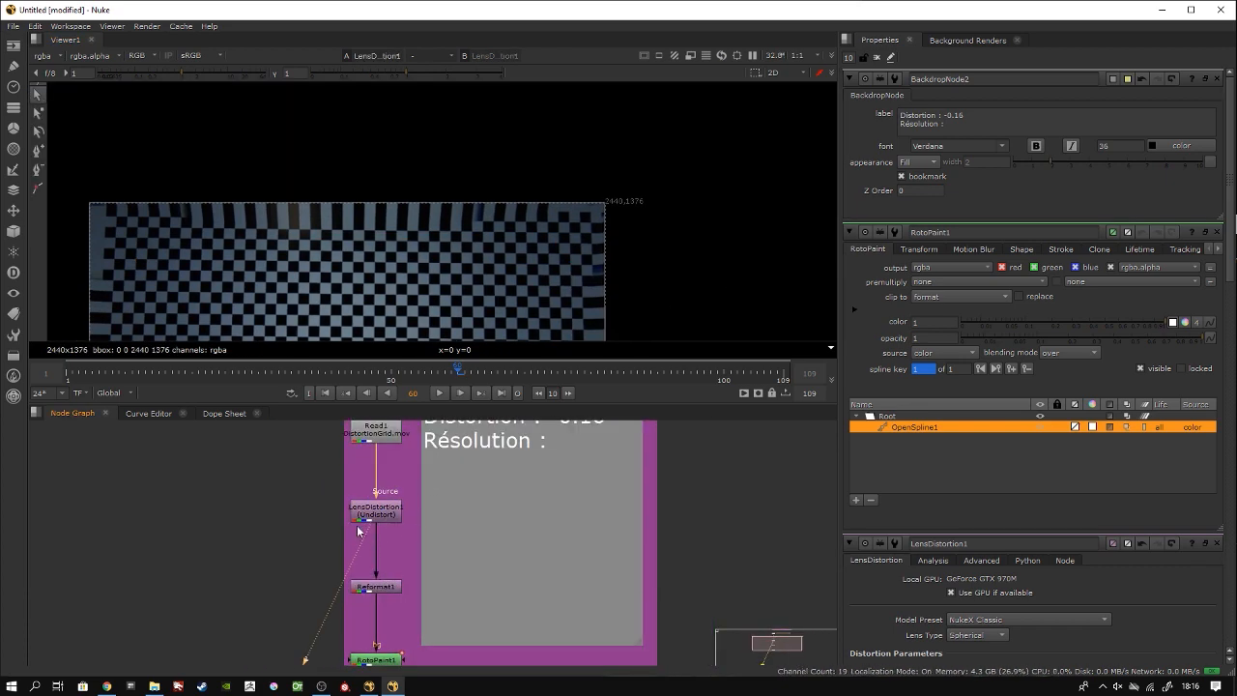
middle_drag(429, 493, 375, 600)
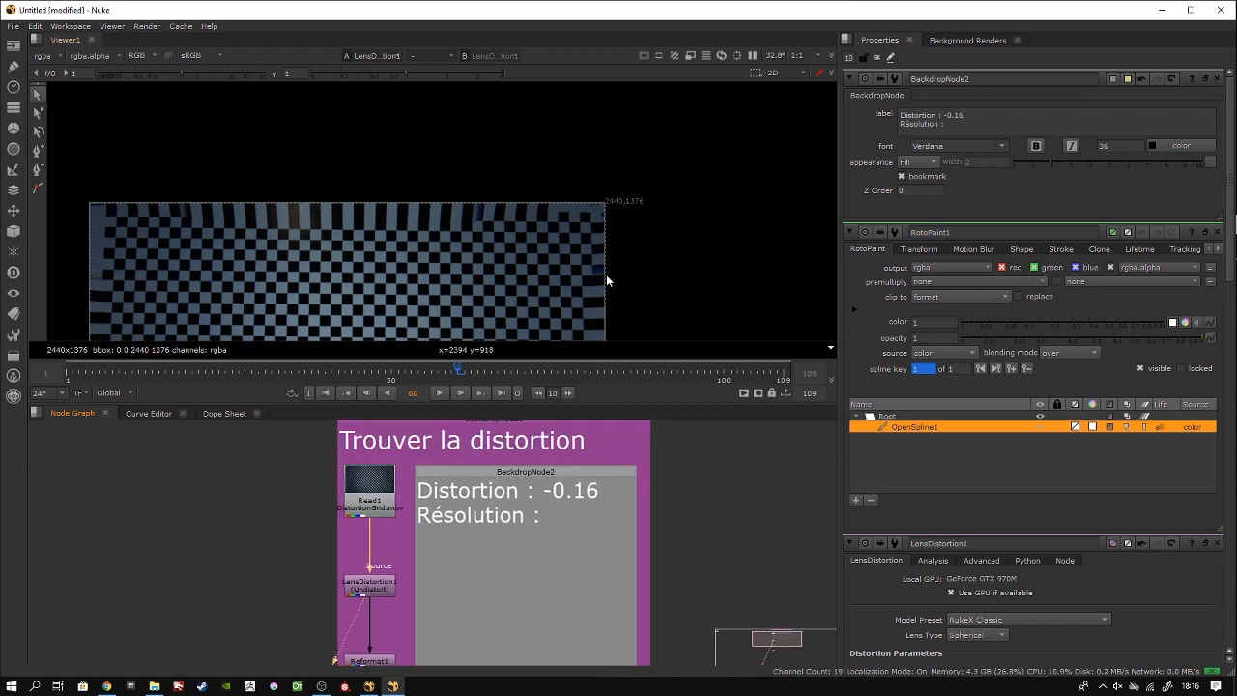
Step: Enter 2440 X 1376 on the "Résolution :" line of BackdropNode2's label and widen both backdrops to contain the text
scroll(627, 228, up, 4)
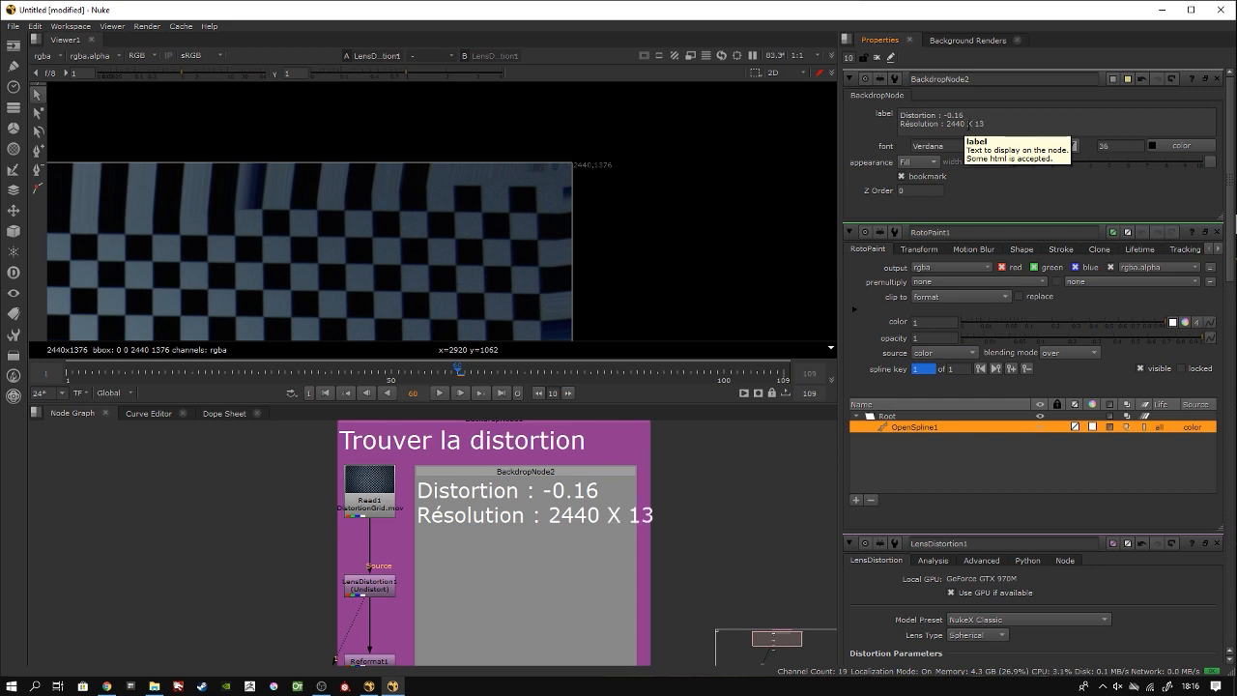
scroll(737, 458, down, 4)
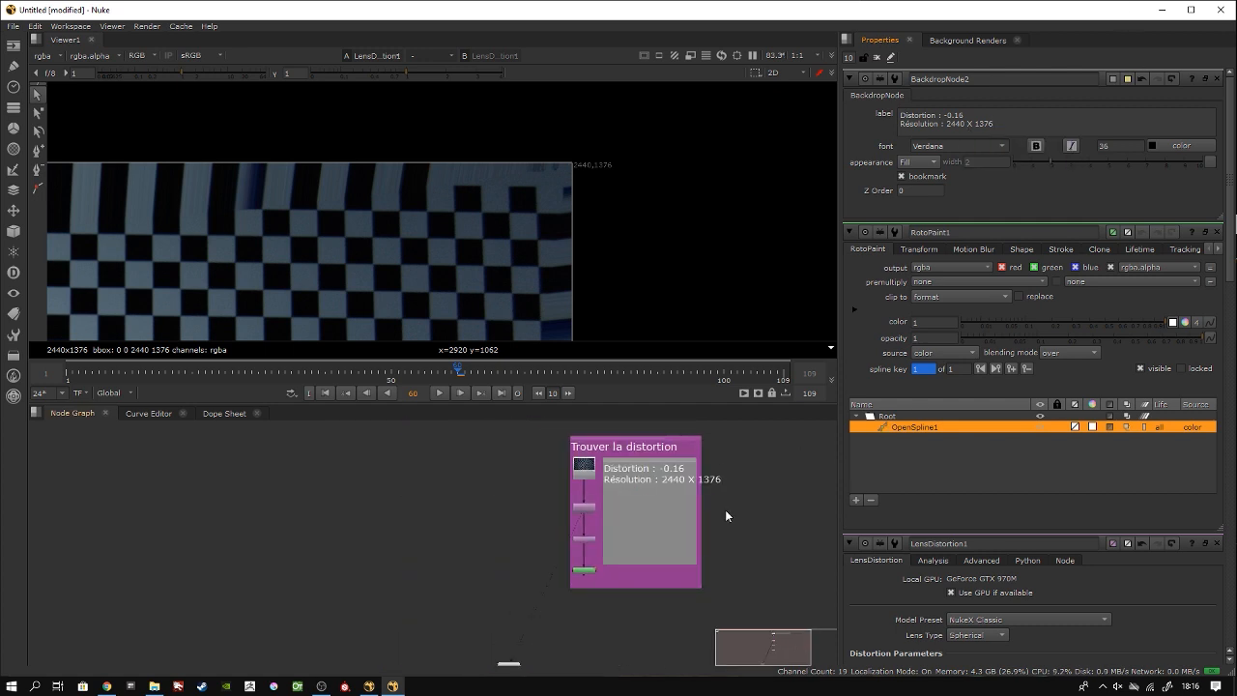
middle_drag(729, 548, 654, 531)
drag(625, 570, 651, 544)
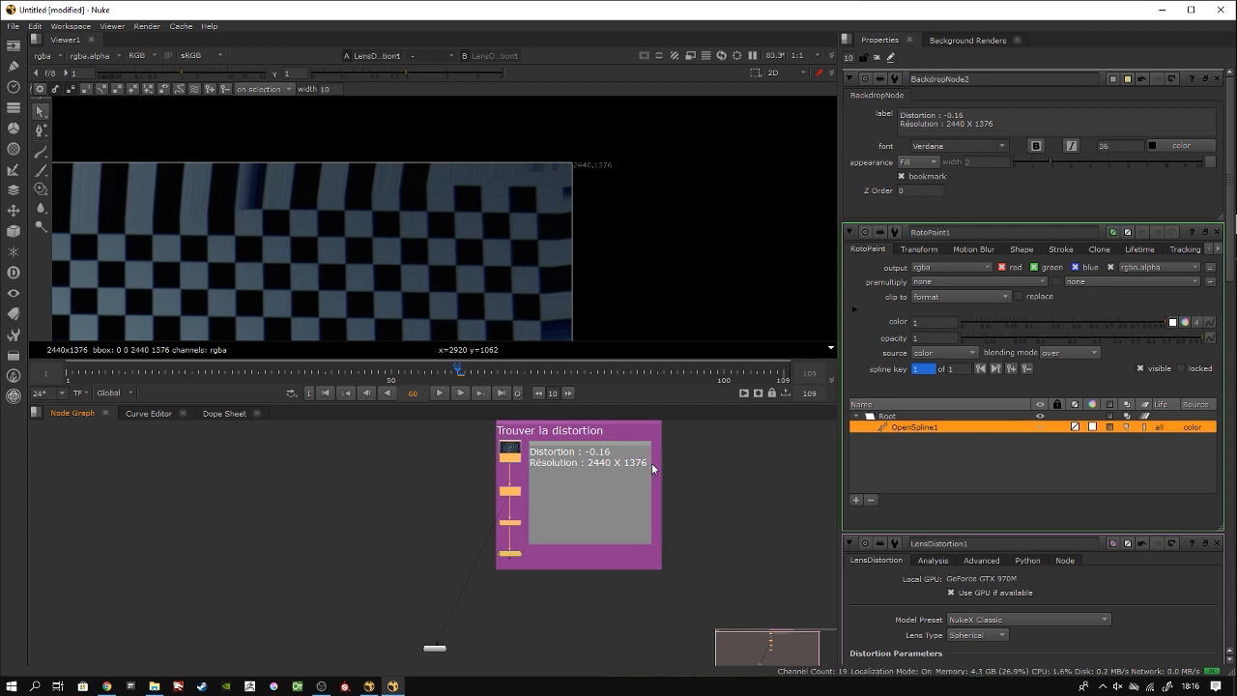
middle_drag(652, 463, 664, 529)
Step: Import Track02.mov from the Bureau folder into the node graph and place it beside the "Trouver la distortion" backdrop
scroll(623, 290, down, 5)
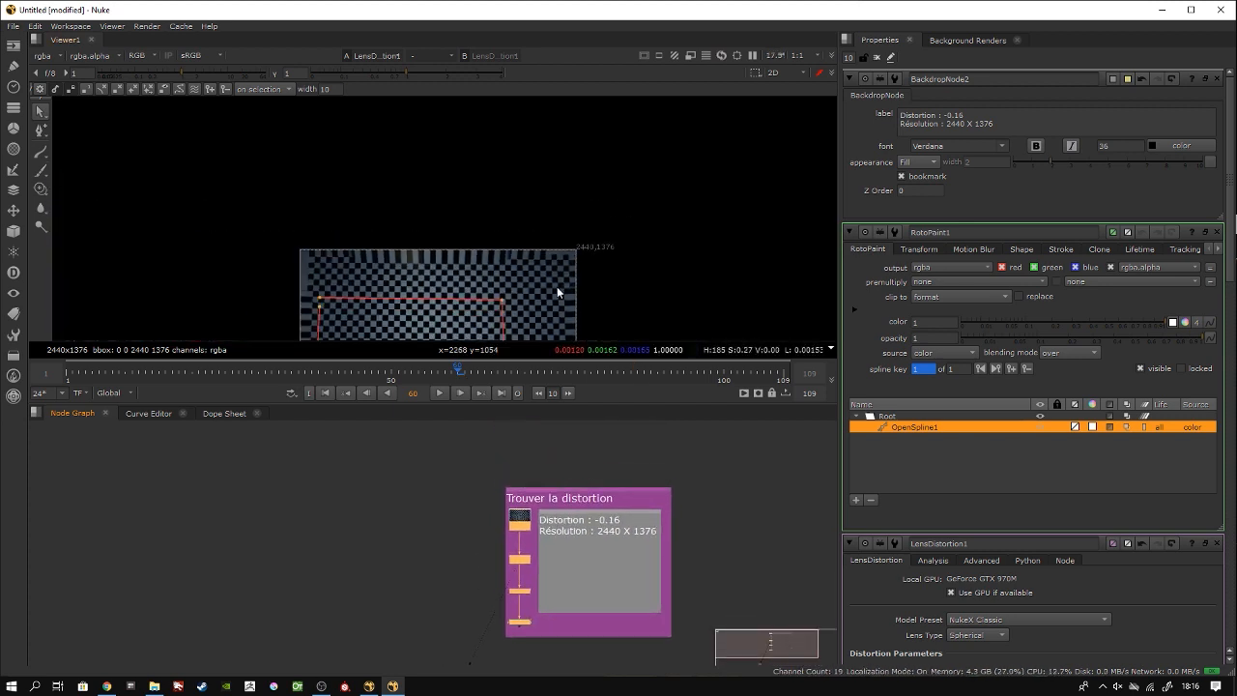
scroll(567, 254, up, 2)
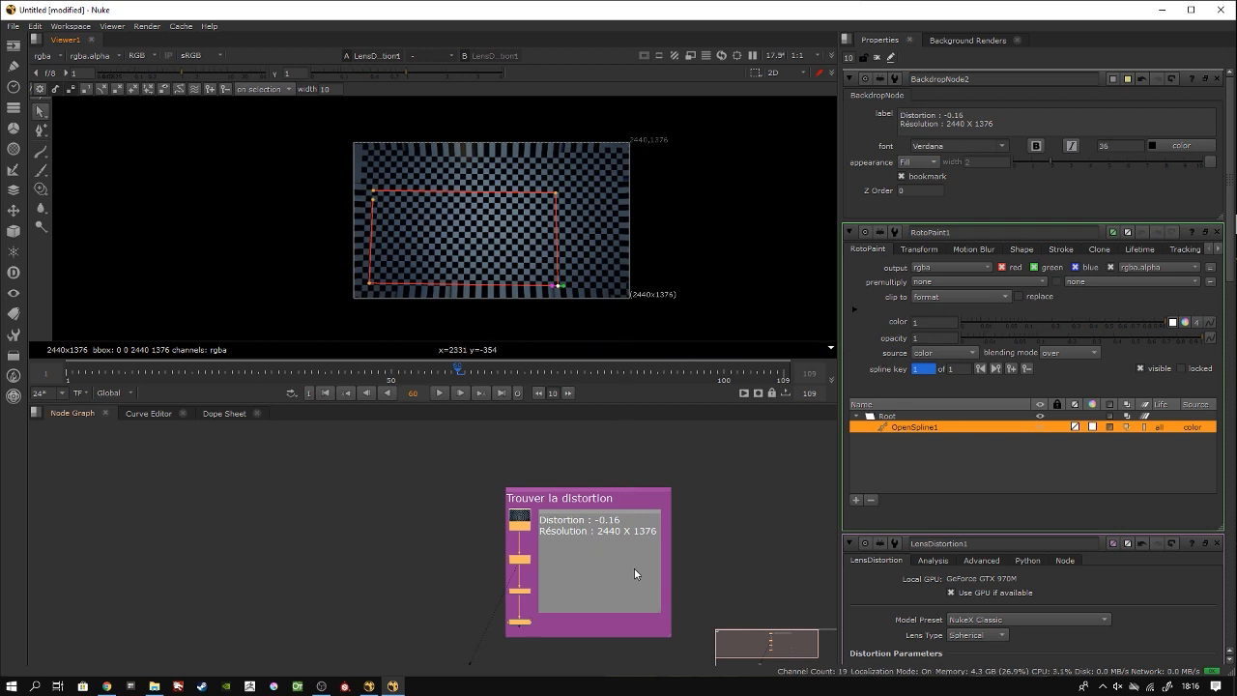
middle_drag(634, 569, 535, 532)
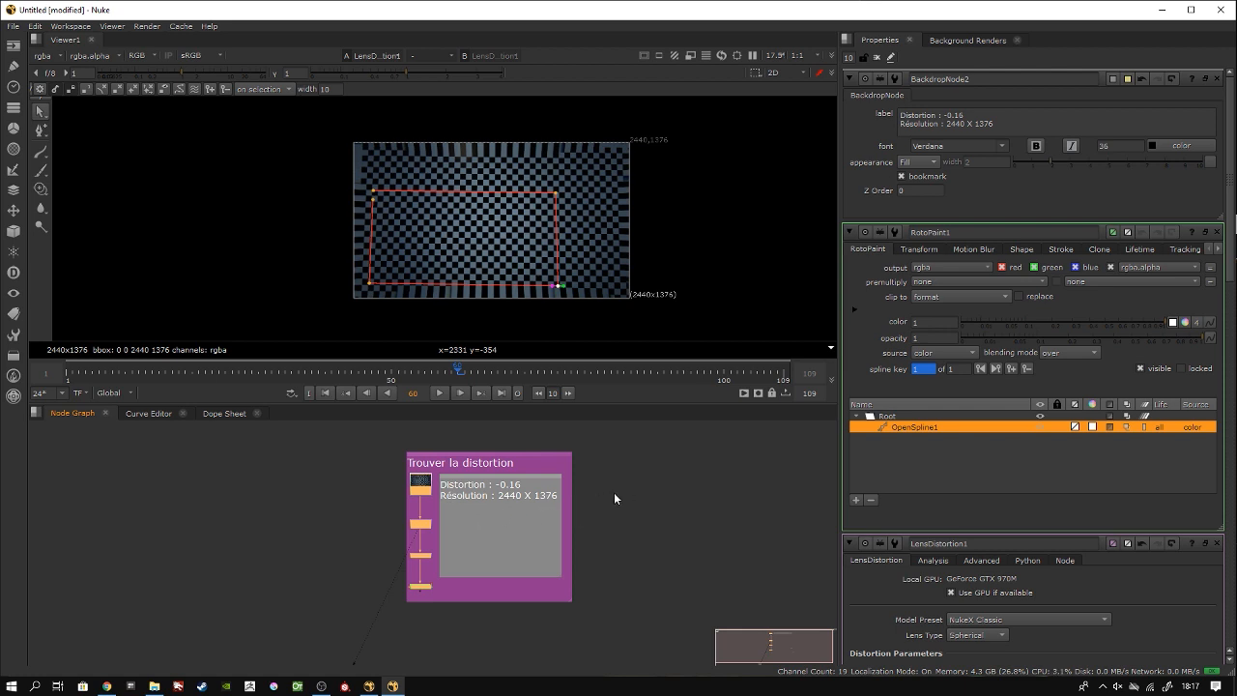
middle_drag(611, 503, 414, 516)
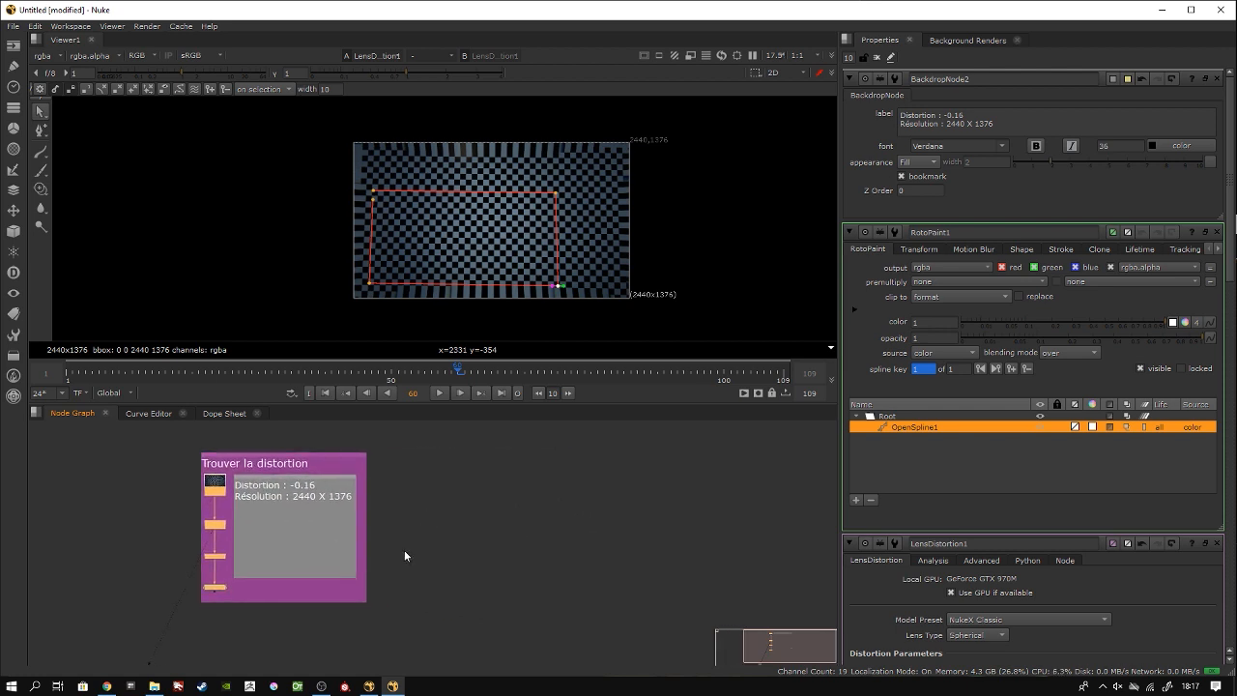
mouse_move(152, 688)
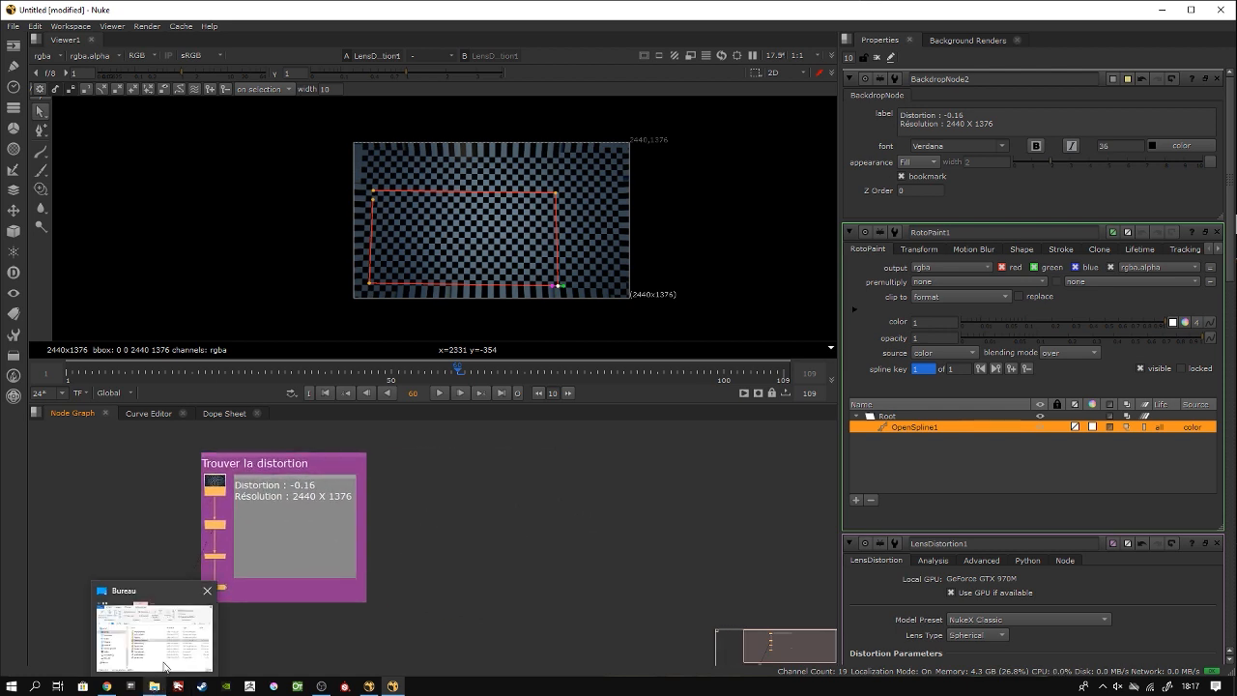
click(162, 643)
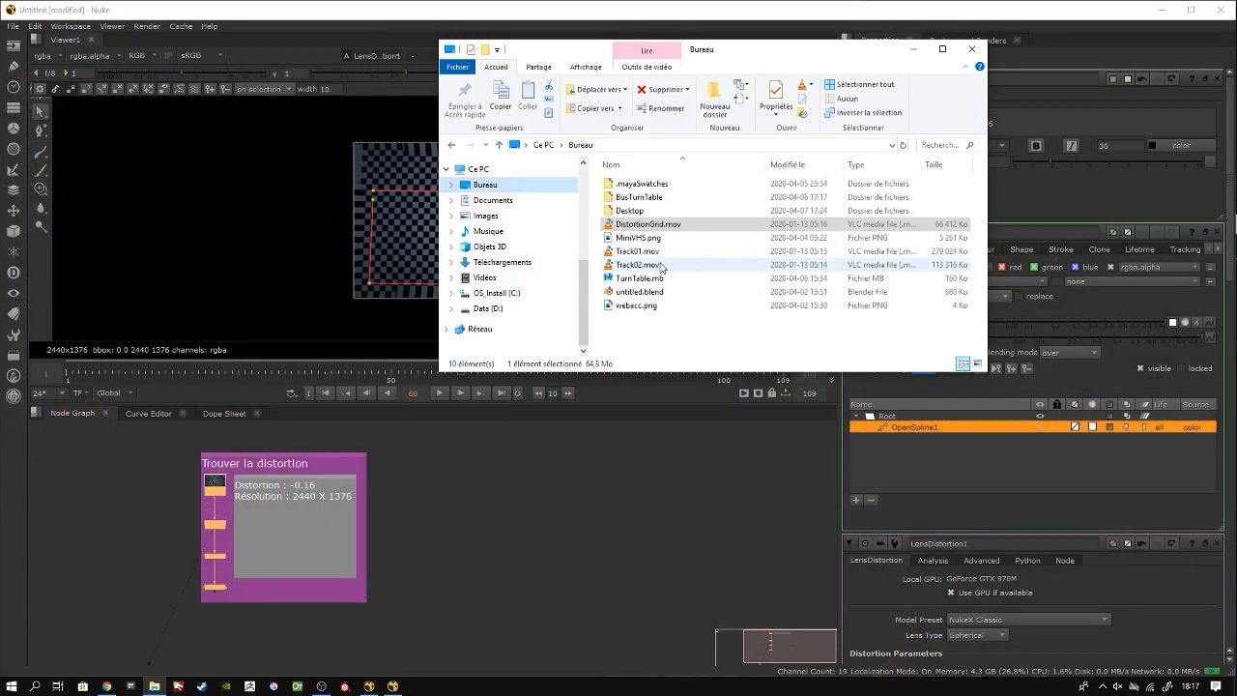
drag(663, 268, 559, 493)
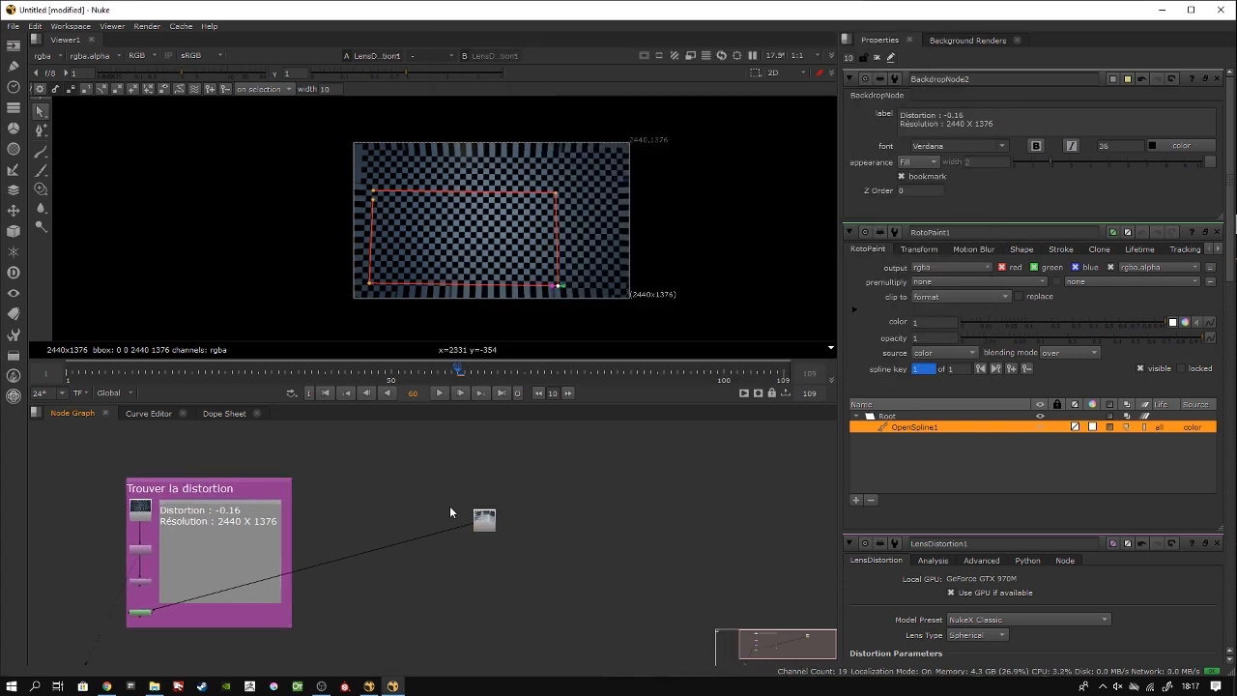
drag(484, 527, 479, 496)
Step: Reconnect RotoPaint1's input from the Track02.mov Read node to Reformat1
scroll(140, 595, up, 3)
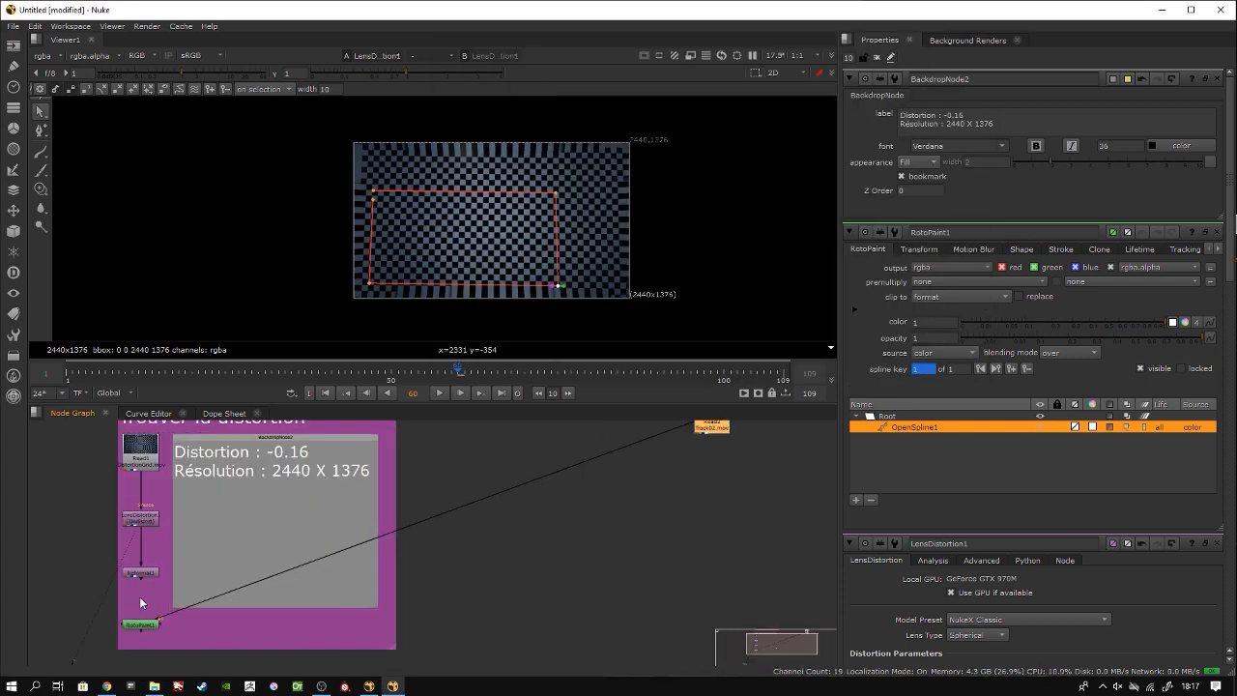
middle_drag(140, 596, 305, 584)
scroll(303, 584, up, 5)
middle_drag(347, 542, 402, 561)
click(315, 514)
shift+click(305, 625)
scroll(347, 608, down, 5)
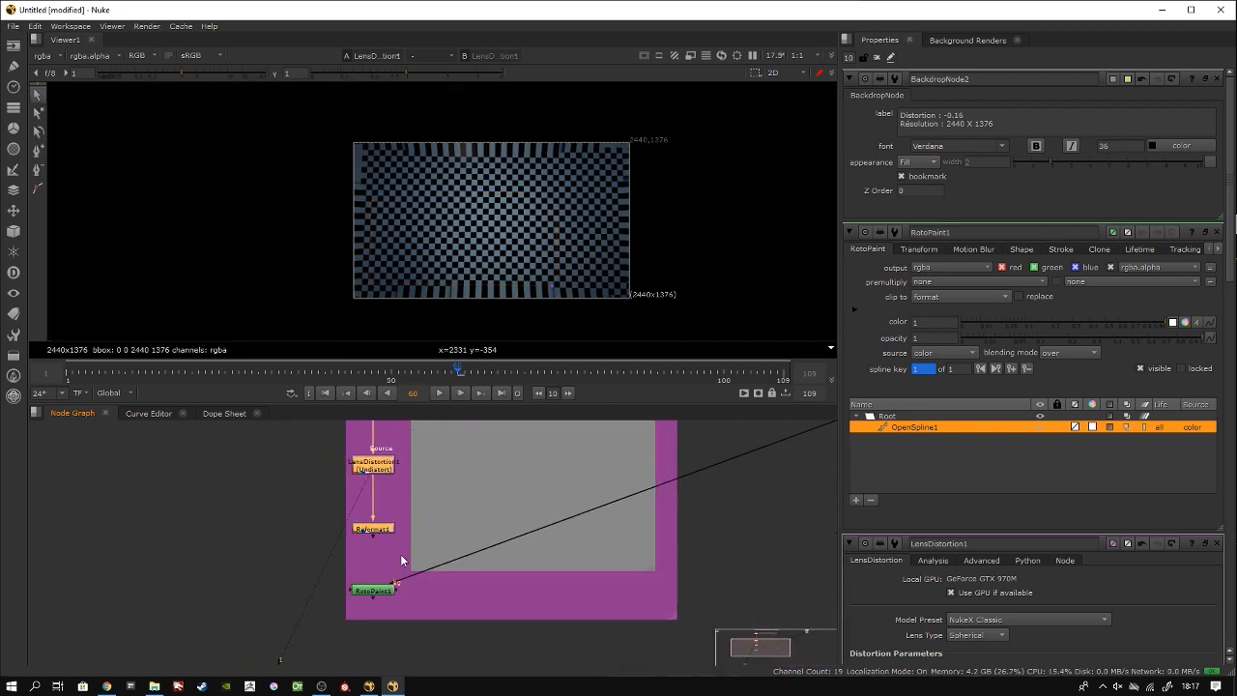
drag(394, 584, 369, 531)
Step: Try to paste the LensDistortion1 and Reformat1 nodes near the Track02.mov Read node
scroll(404, 577, down, 5)
middle_drag(628, 508, 509, 539)
scroll(510, 539, down, 1)
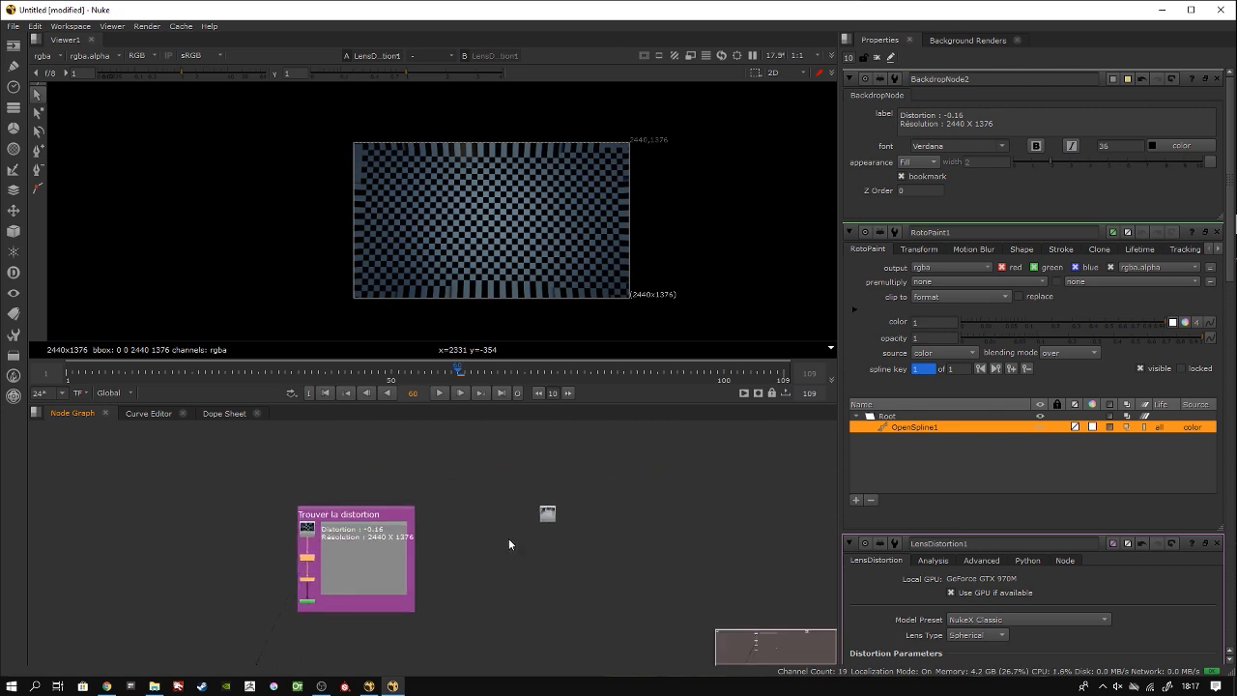
scroll(585, 523, up, 2)
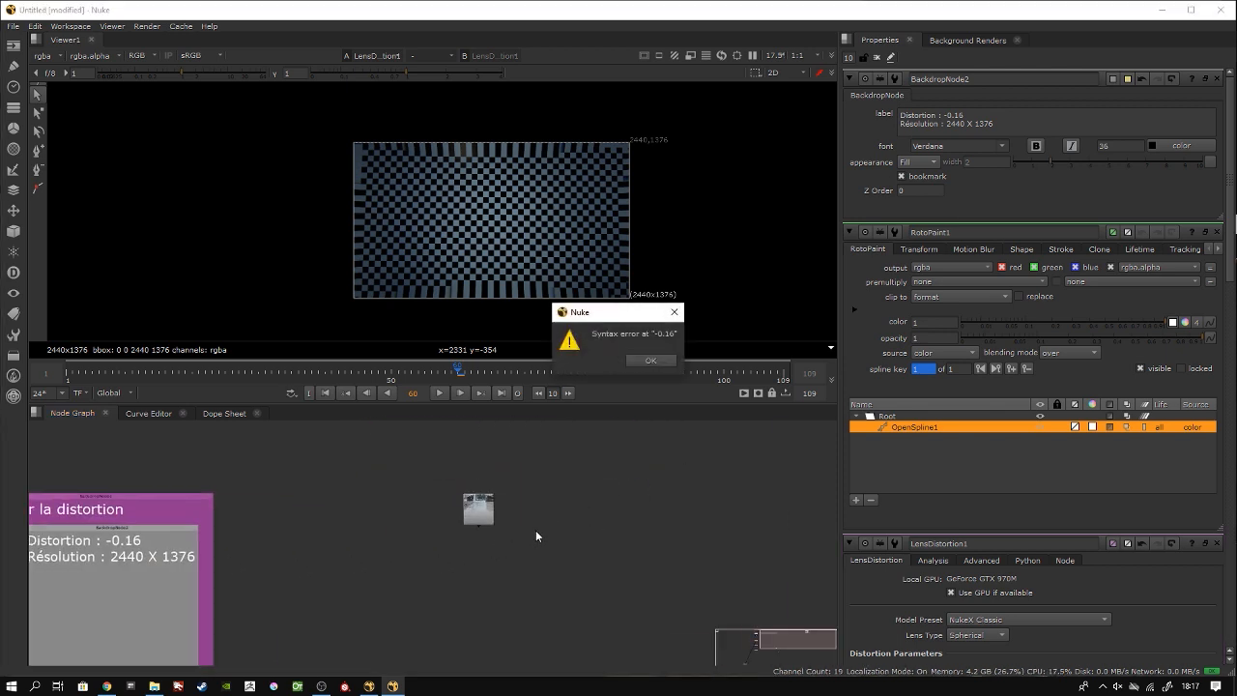
click(653, 360)
Step: Copy the LensDistortion1 and Reformat1 nodes from the "Trouver la distortion" group
middle_drag(340, 570, 395, 551)
scroll(395, 550, up, 3)
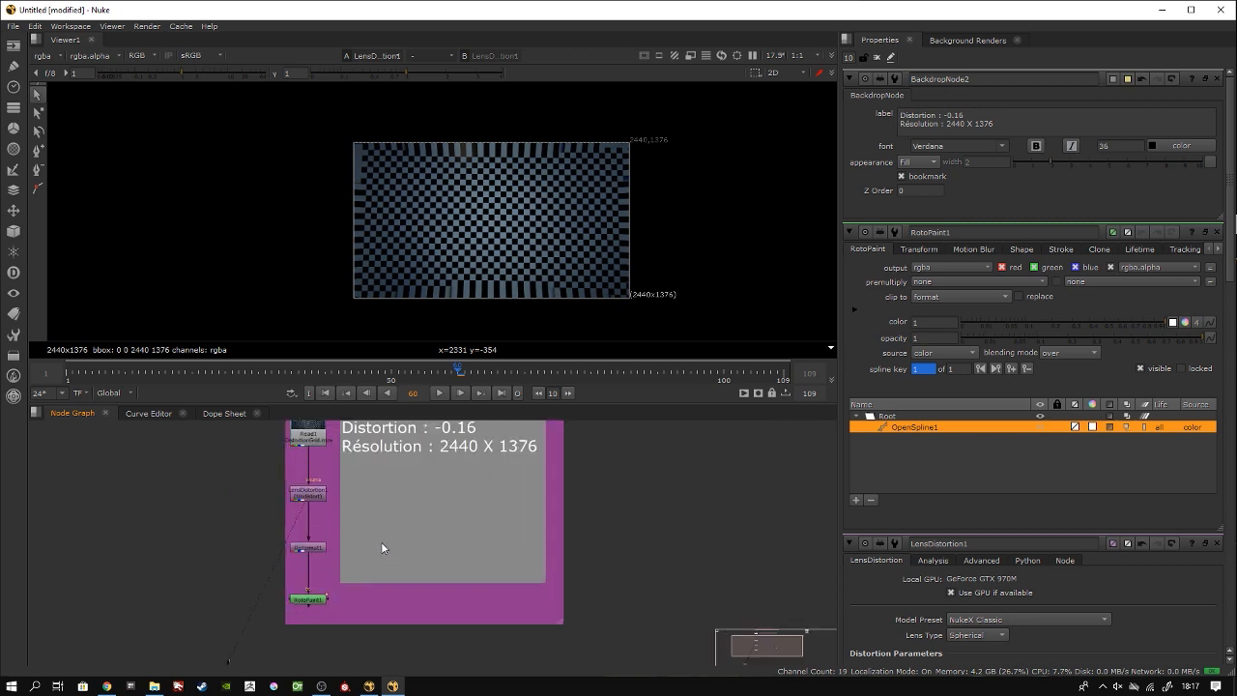
click(306, 497)
shift+click(314, 549)
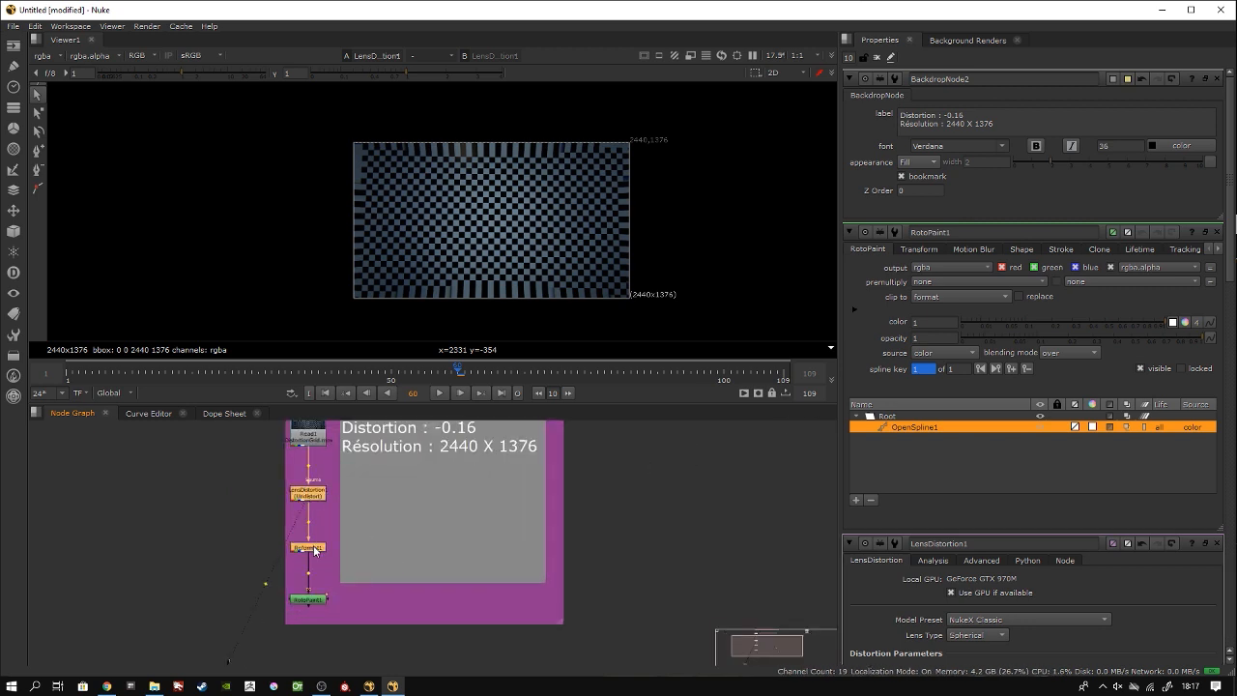
scroll(549, 533, down, 4)
scroll(609, 521, up, 3)
middle_drag(751, 505, 551, 487)
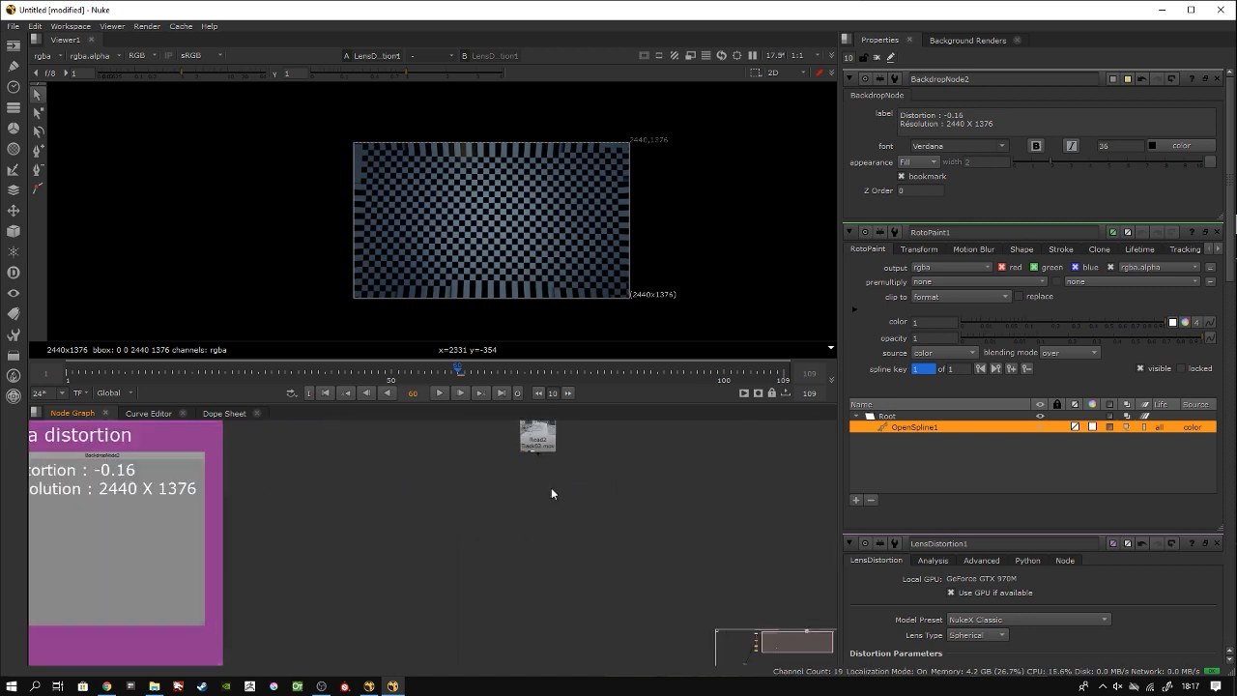
scroll(530, 501, down, 3)
drag(246, 556, 546, 524)
key(ctrl+z)
key(ctrl+z)
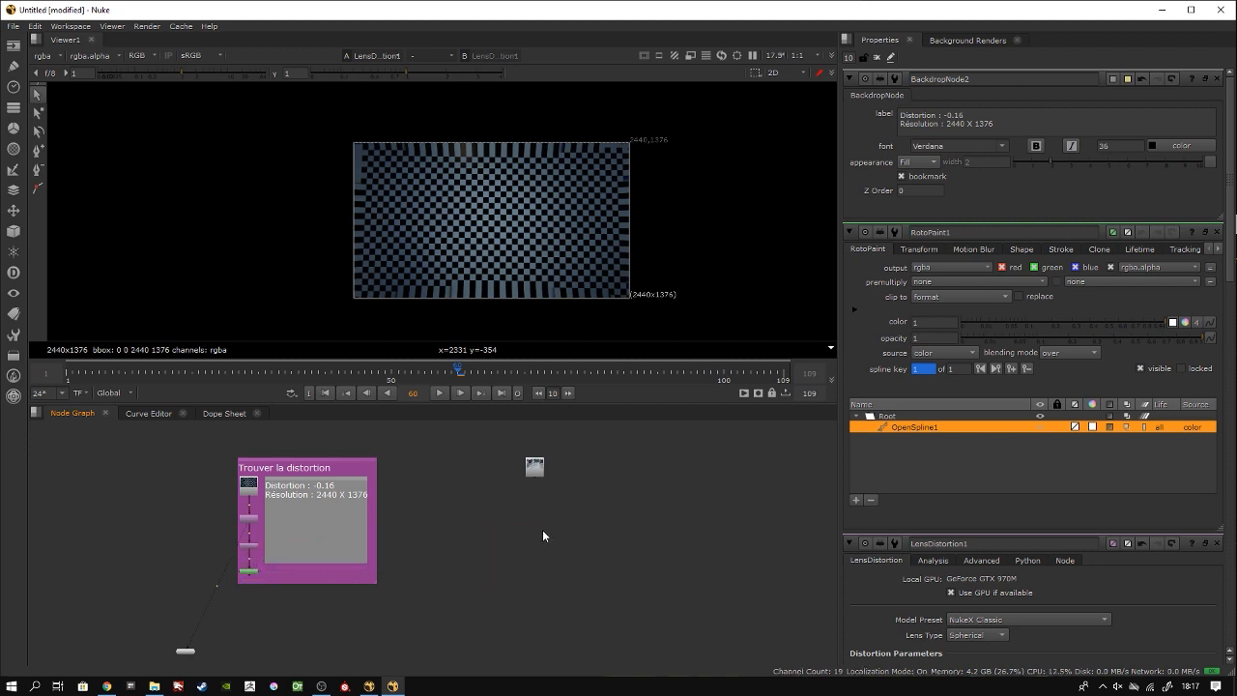
Step: Paste the copied LensDistortion and Reformat nodes under the Track02.mov Read node and arrange them in a vertical chain
click(534, 474)
key(ctrl+v)
scroll(519, 549, up, 2)
scroll(527, 559, up, 4)
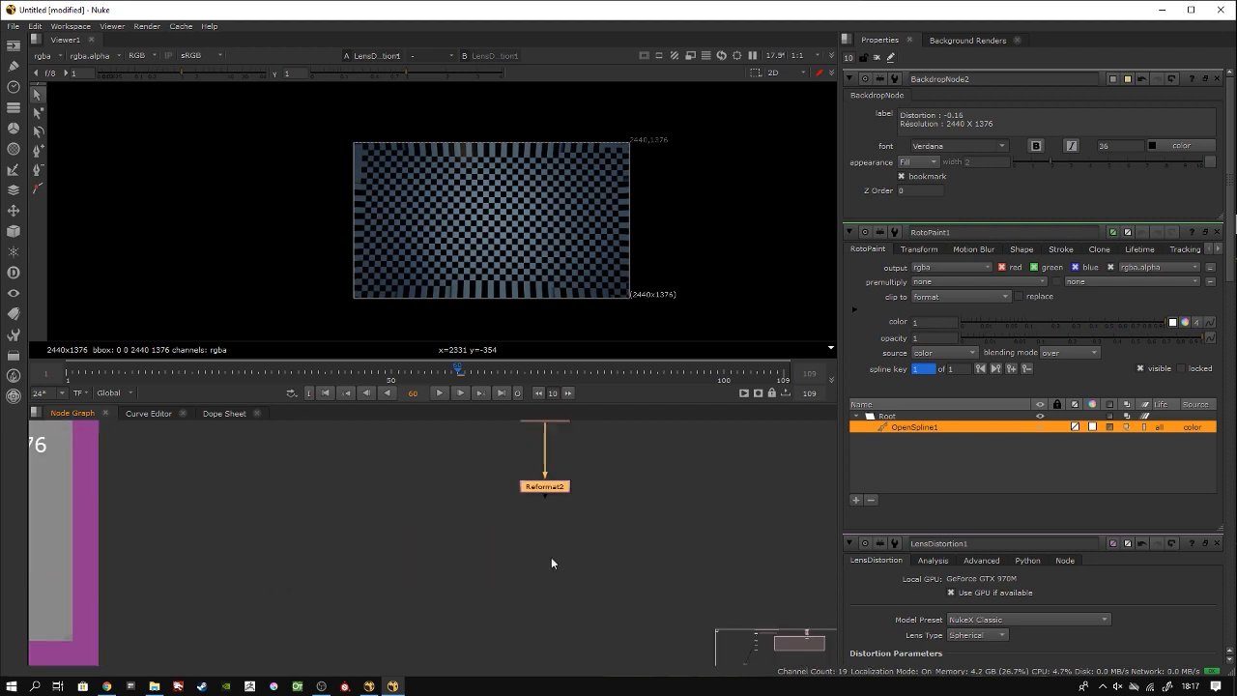
drag(510, 515, 505, 566)
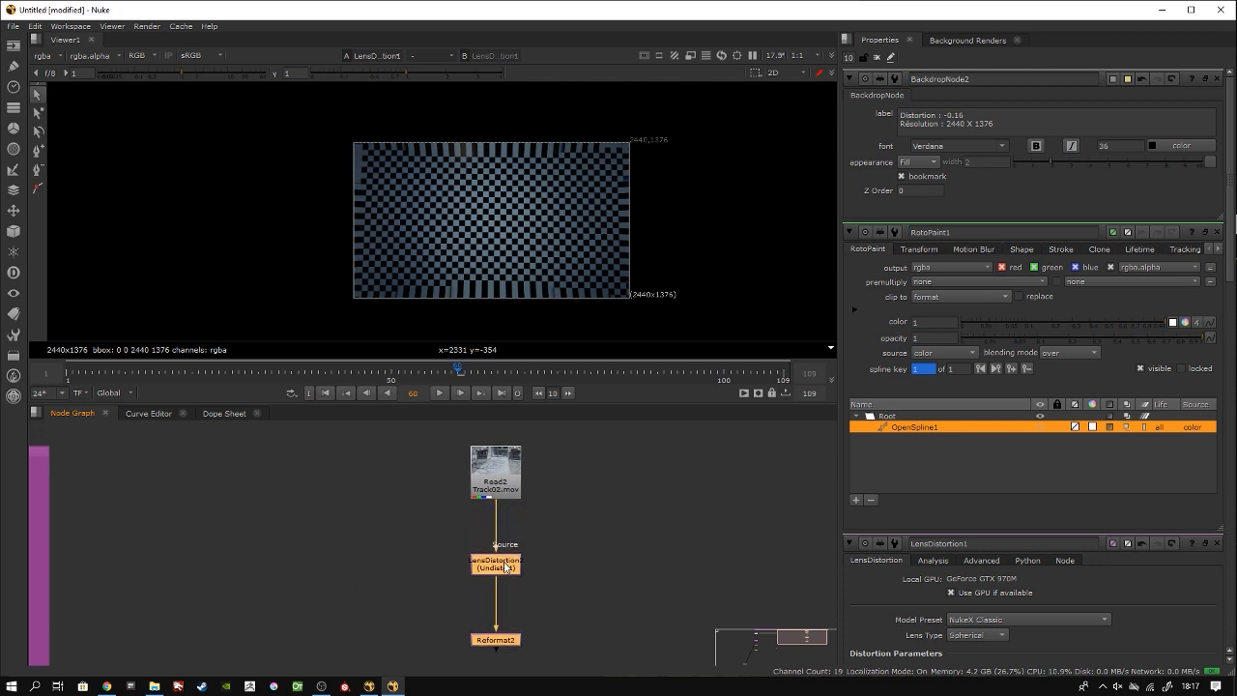
scroll(504, 566, down, 4)
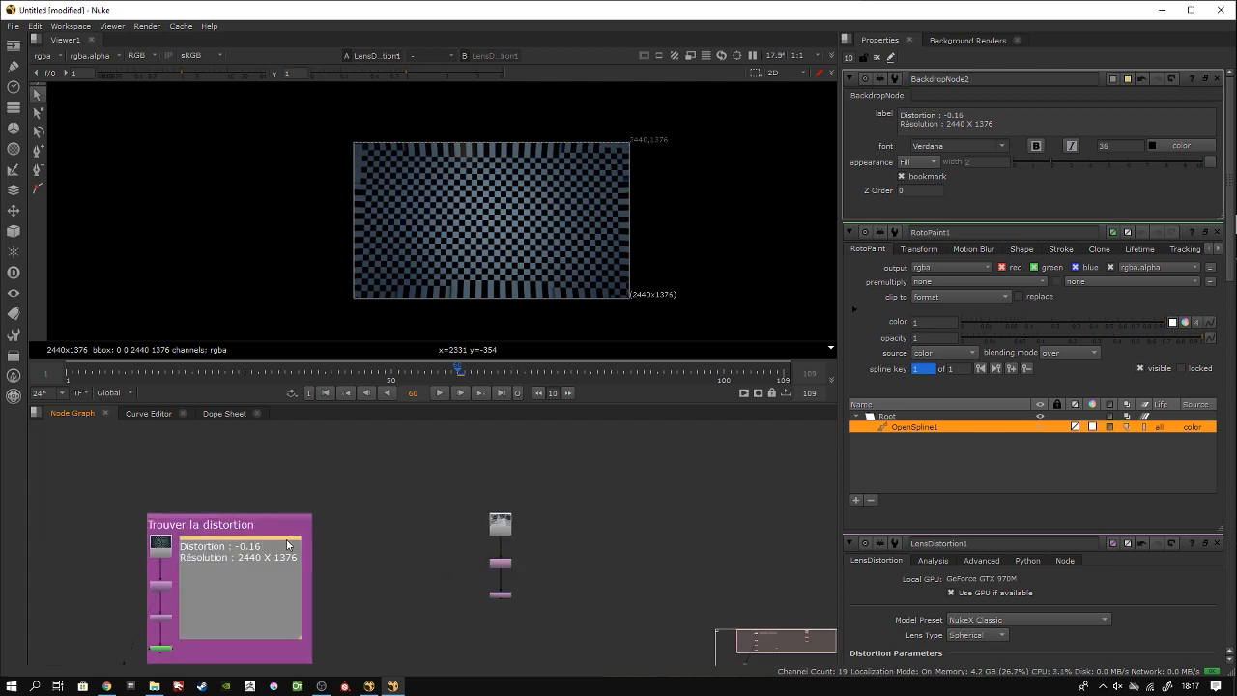
drag(475, 495, 547, 639)
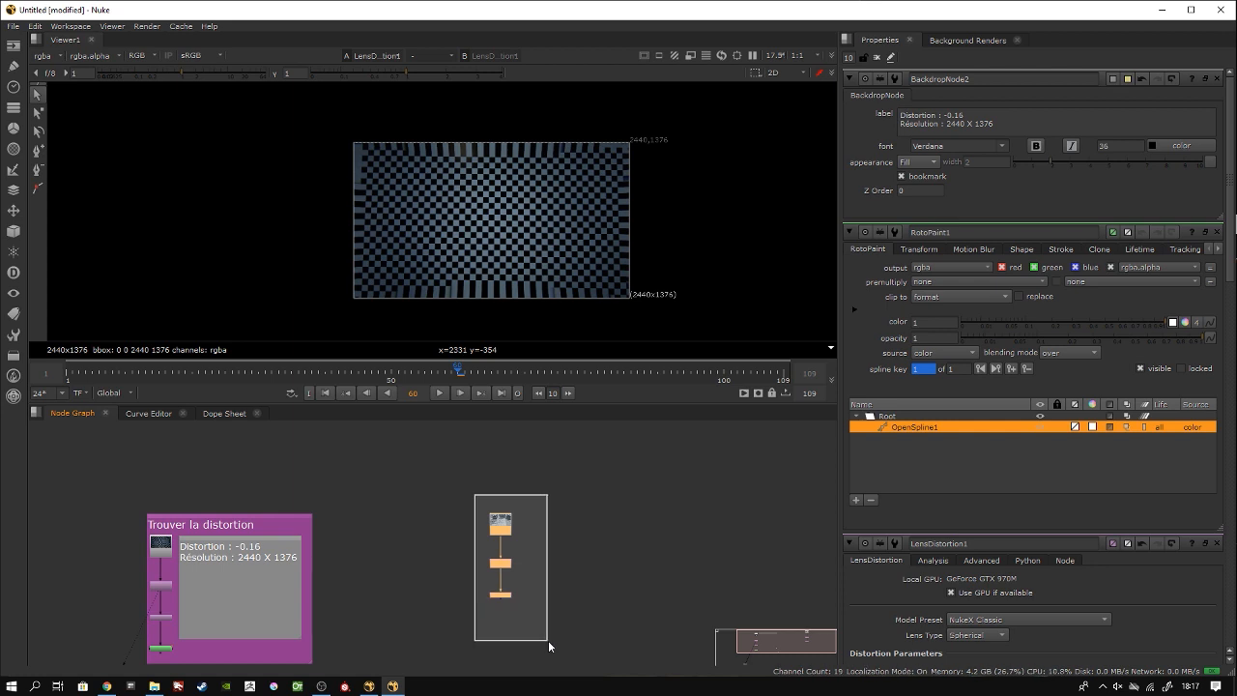
key(Tab)
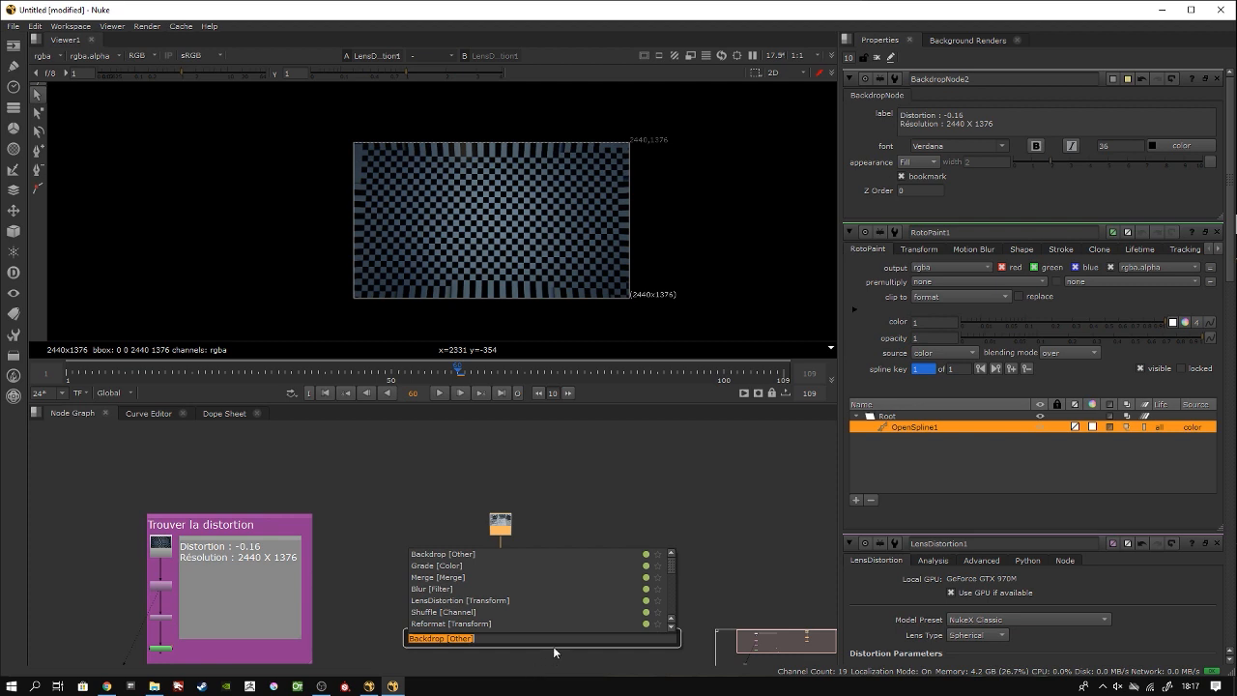
click(747, 537)
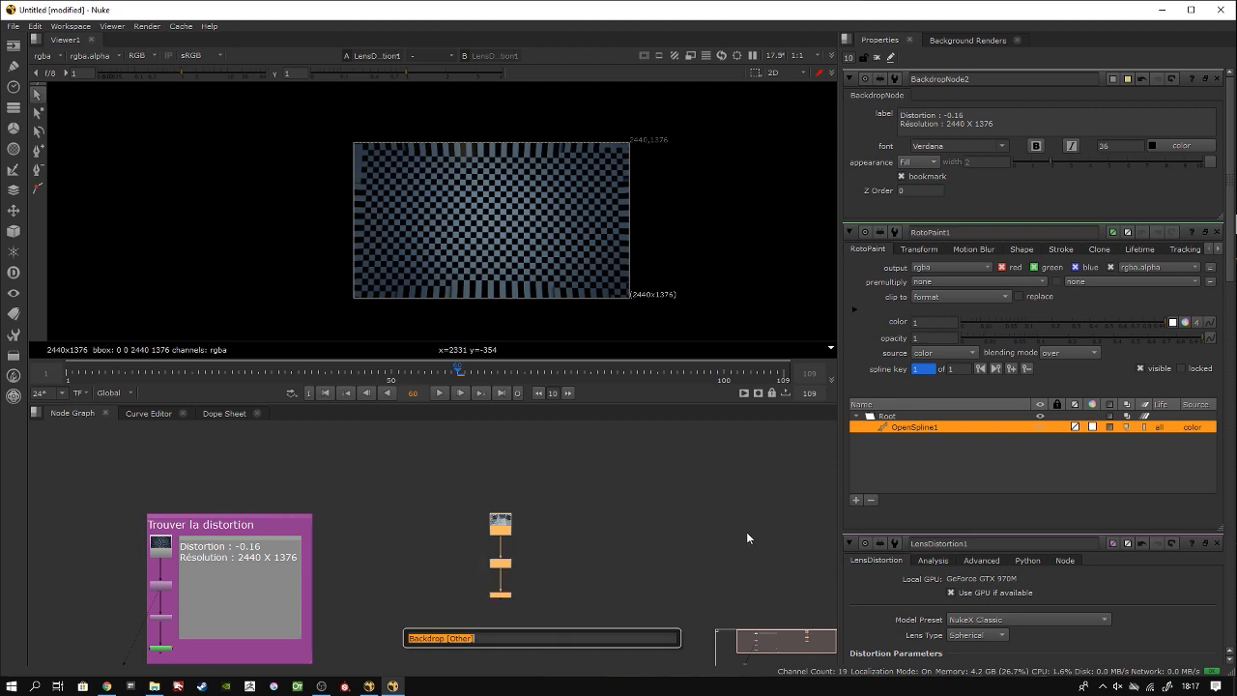
click(676, 561)
Step: Create a Backdrop around the Track02.mov Read node and its pasted LensDistortion and Reformat nodes
mouse_move(601, 590)
middle_down()
mouse_move(655, 541)
mouse_move(635, 566)
mouse_move(597, 574)
middle_up()
scroll(629, 563, up, 4)
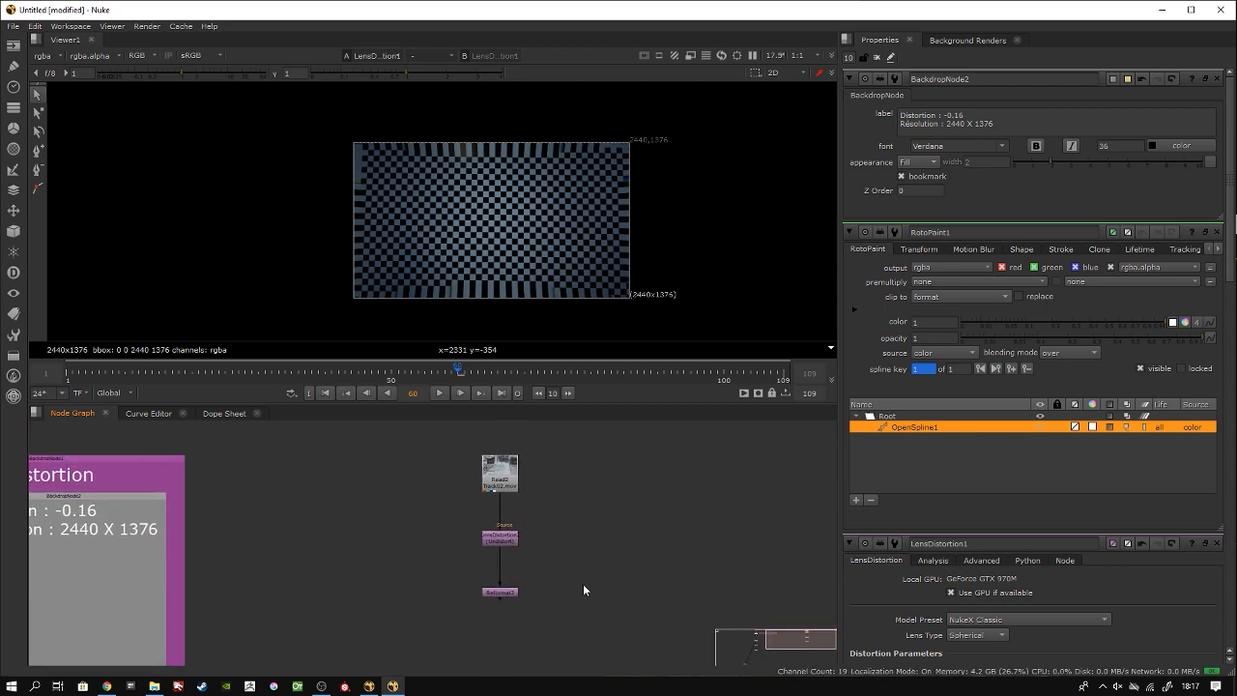
drag(464, 452, 566, 621)
key(Tab)
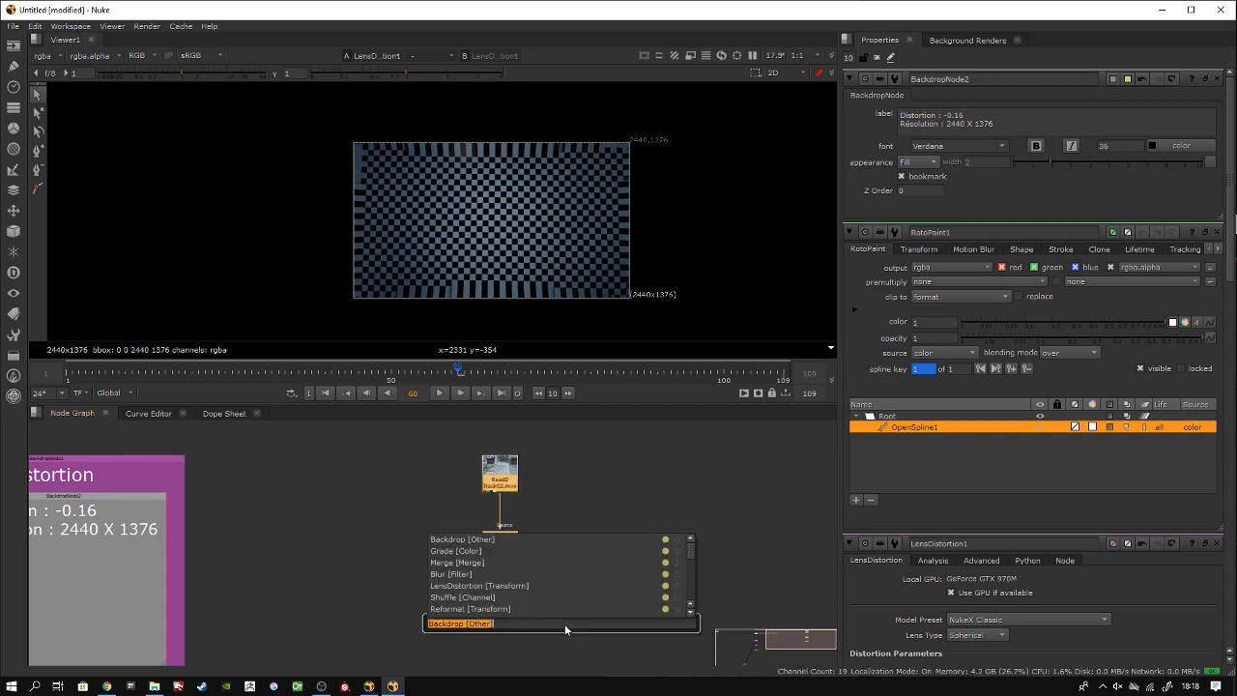
key(Return)
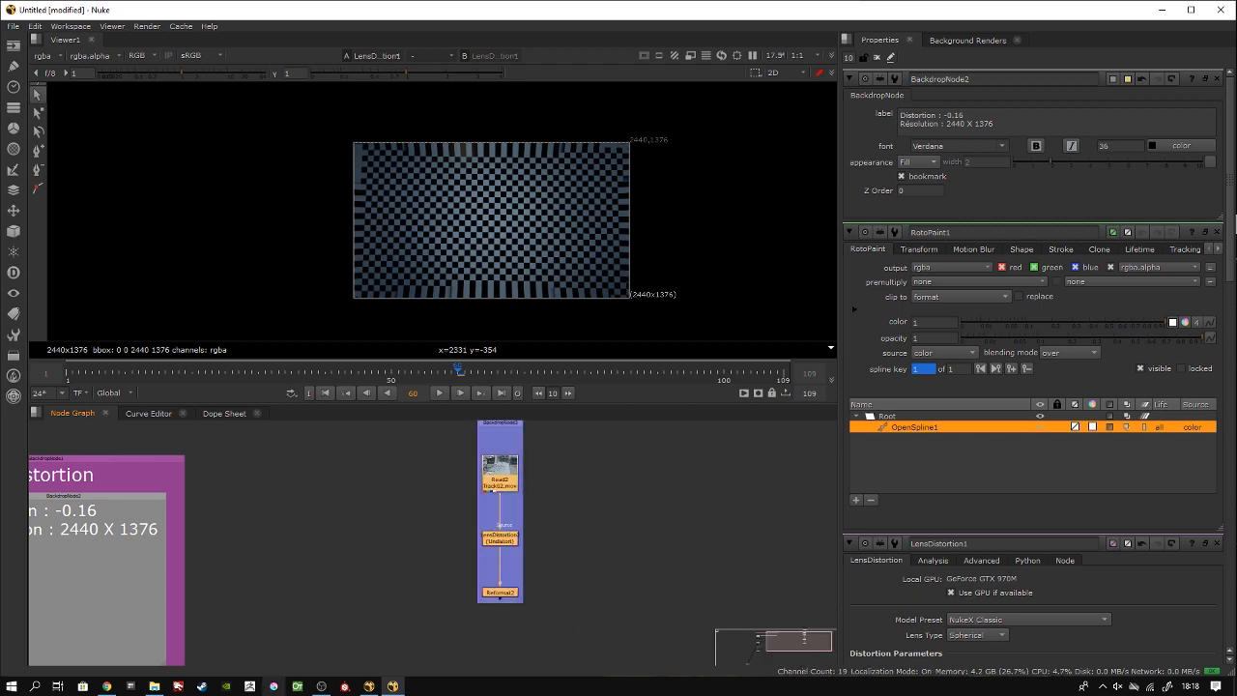
Step: Move the new backdrop with its nodes next to the "Trouver la distortion" group and enlarge the backdrop
middle_drag(550, 553, 524, 604)
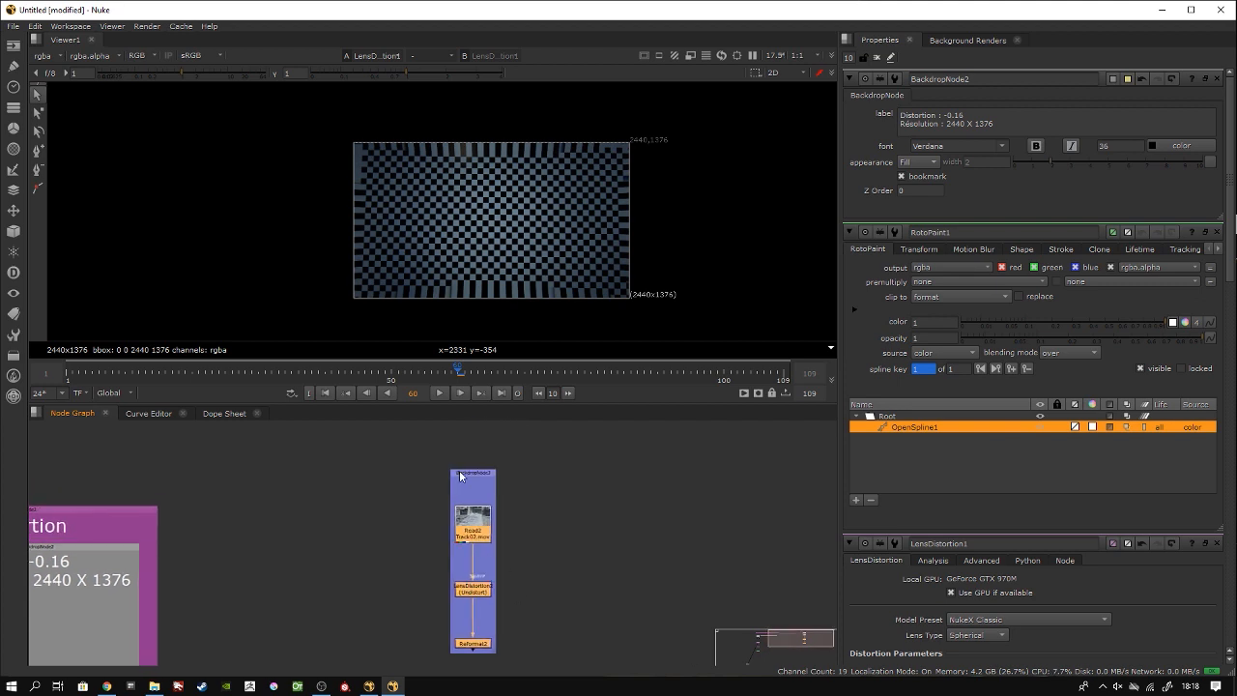
drag(468, 475, 234, 511)
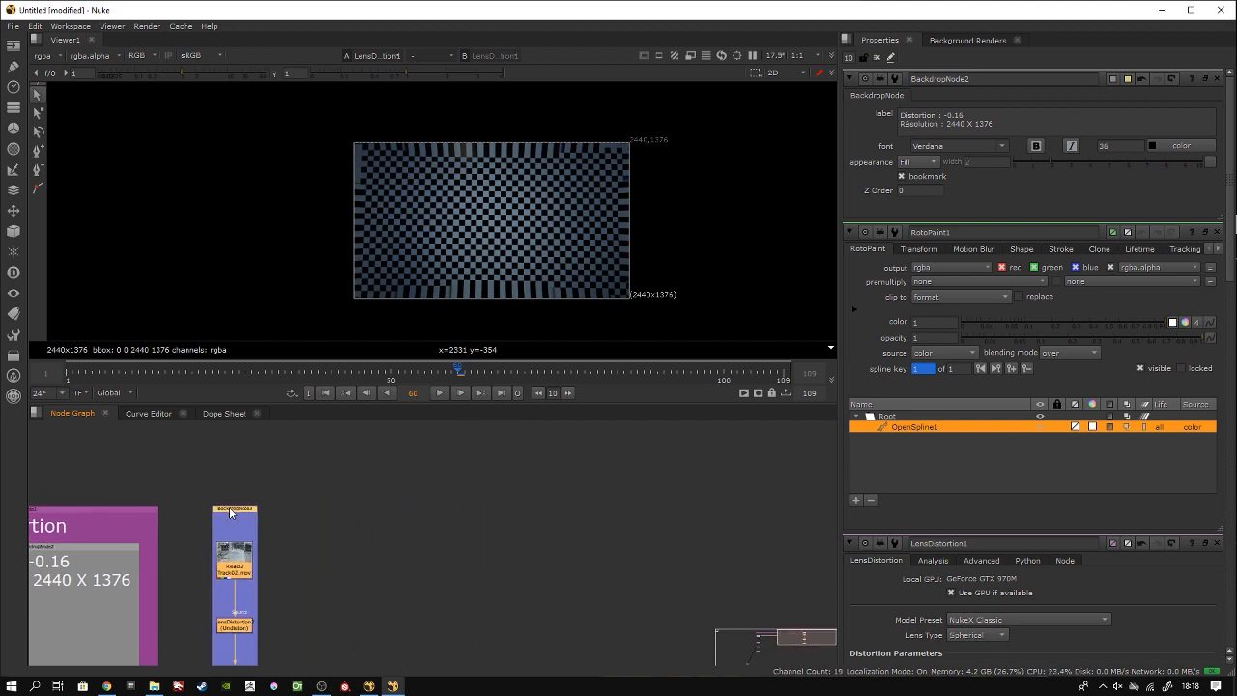
middle_drag(313, 511, 354, 437)
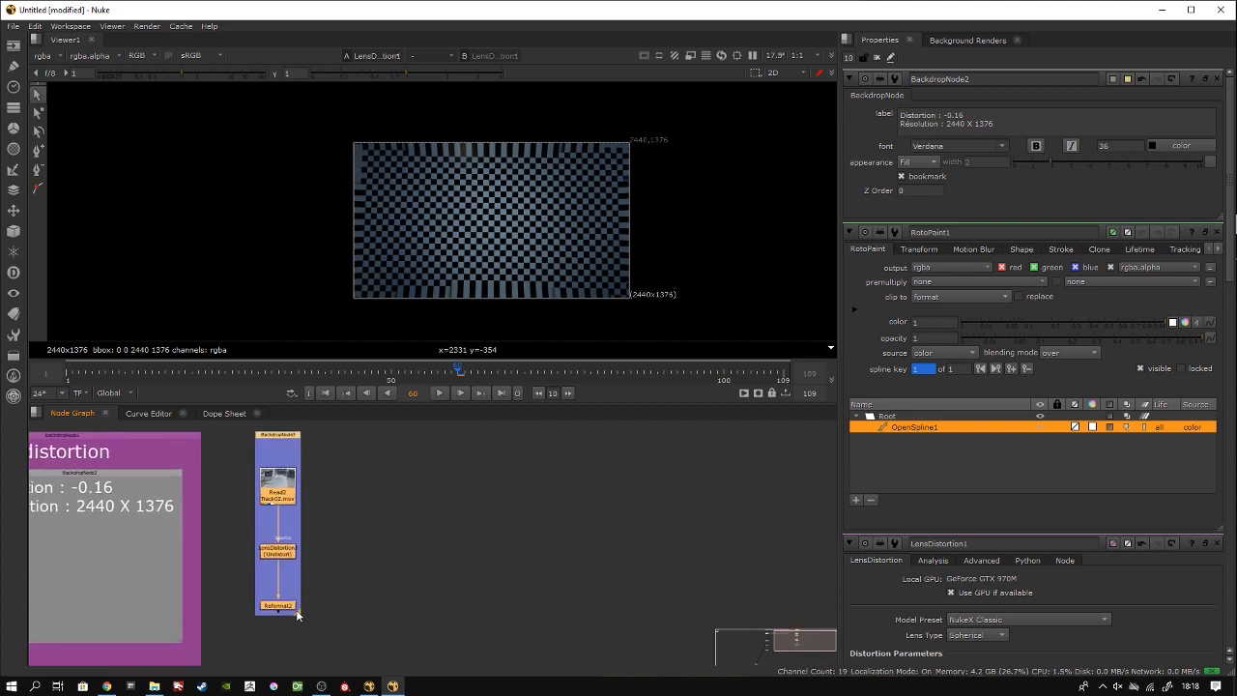
drag(302, 610, 468, 666)
middle_drag(354, 560, 372, 597)
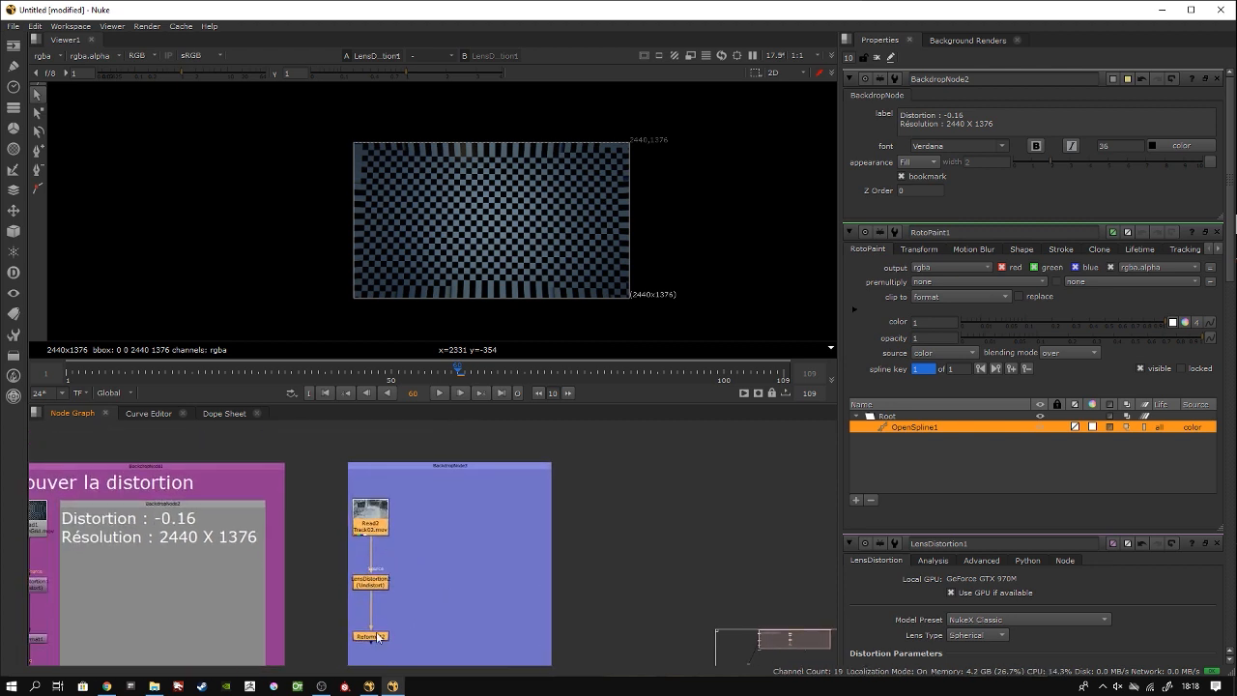
Step: Show Reformat2's output in the viewer and play the undistorted Track02.mov footage to review it
click(377, 638)
key(1)
click(384, 611)
scroll(519, 264, up, 3)
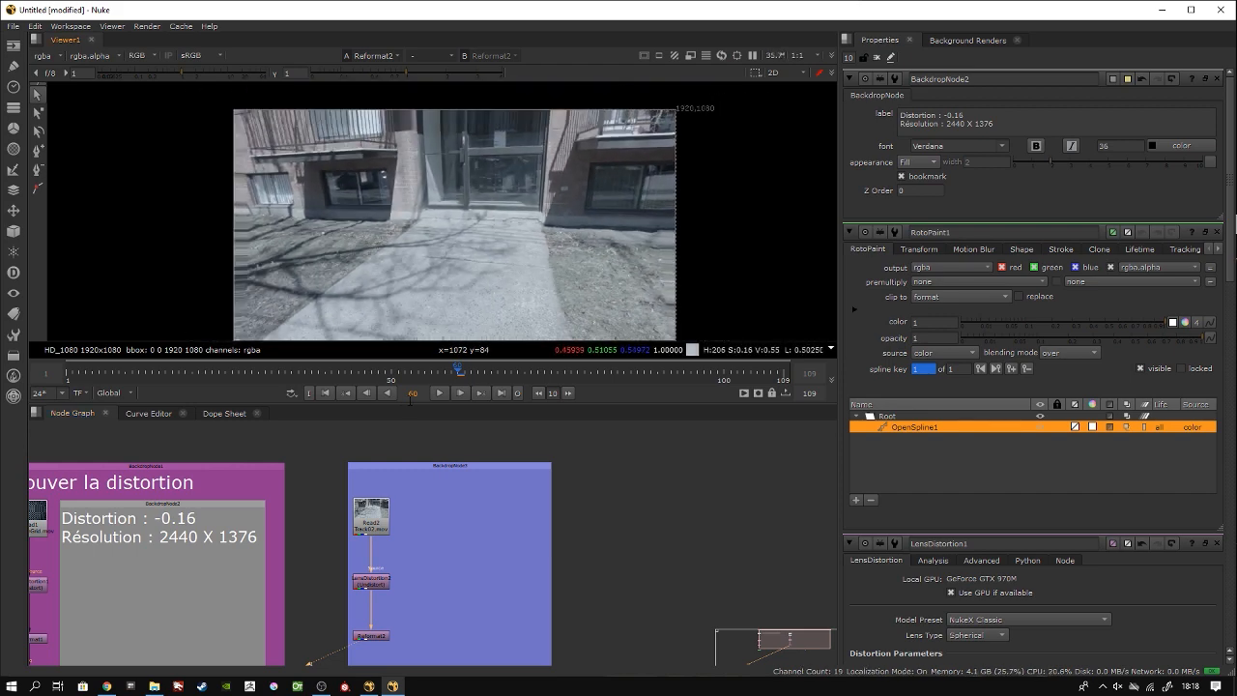
click(442, 395)
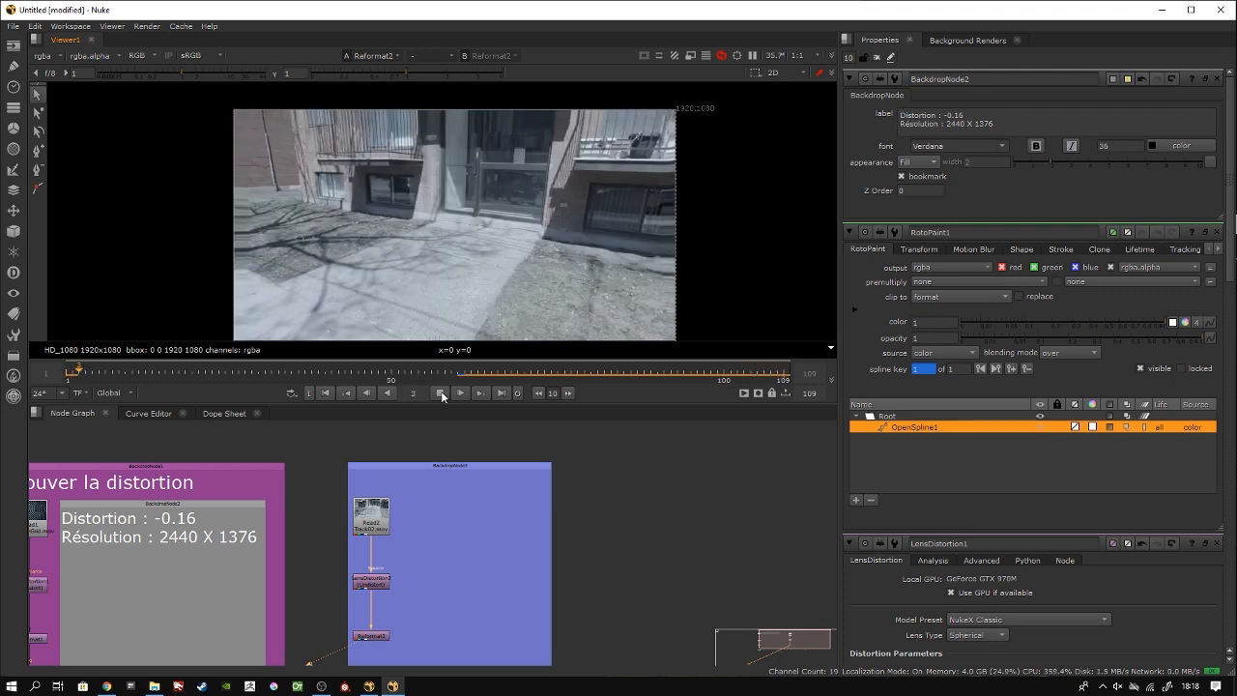
click(439, 393)
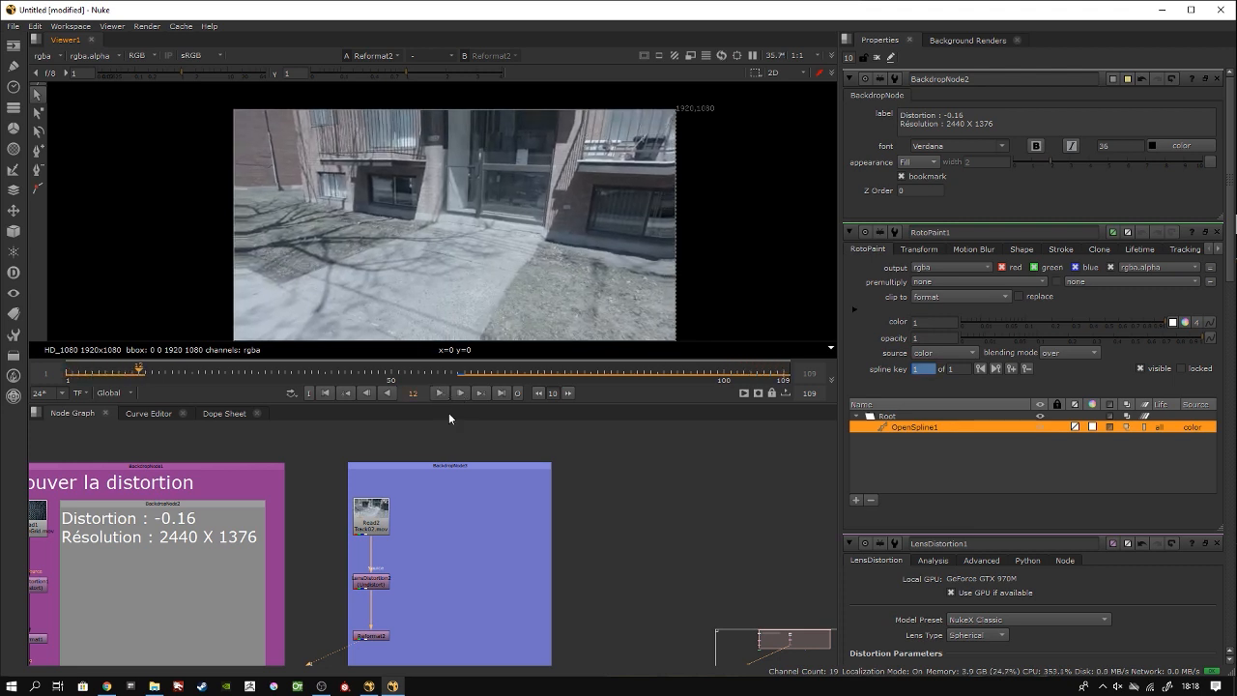
scroll(460, 493, down, 3)
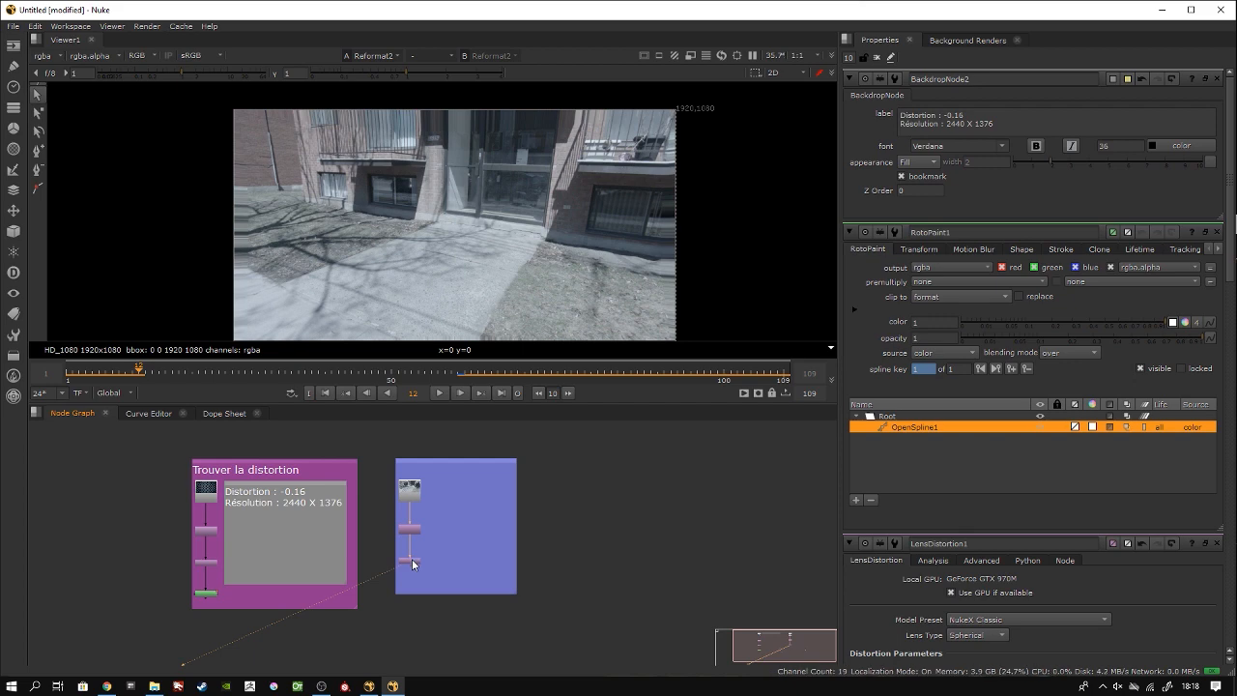
Step: Compare the original Track02.mov footage with Reformat2's undistorted output by switching the viewer repeatedly between the two
click(404, 496)
key(2)
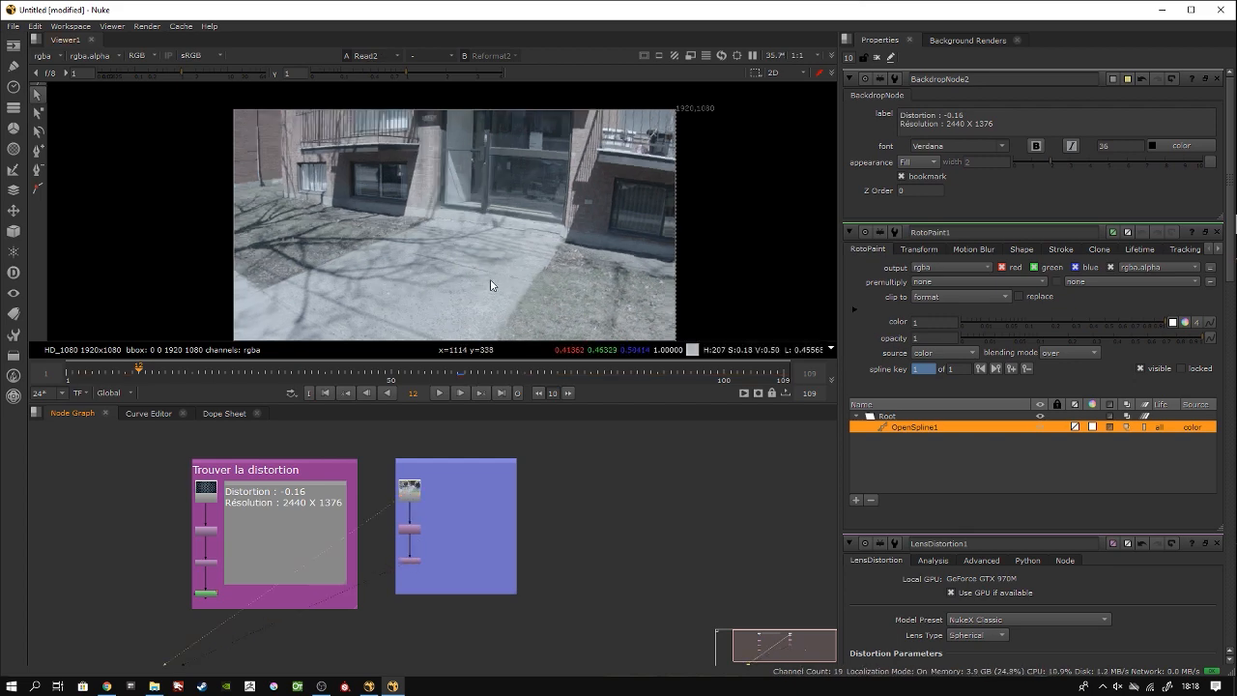
key(1)
key(2)
key(1)
key(2)
key(1)
key(2)
key(1)
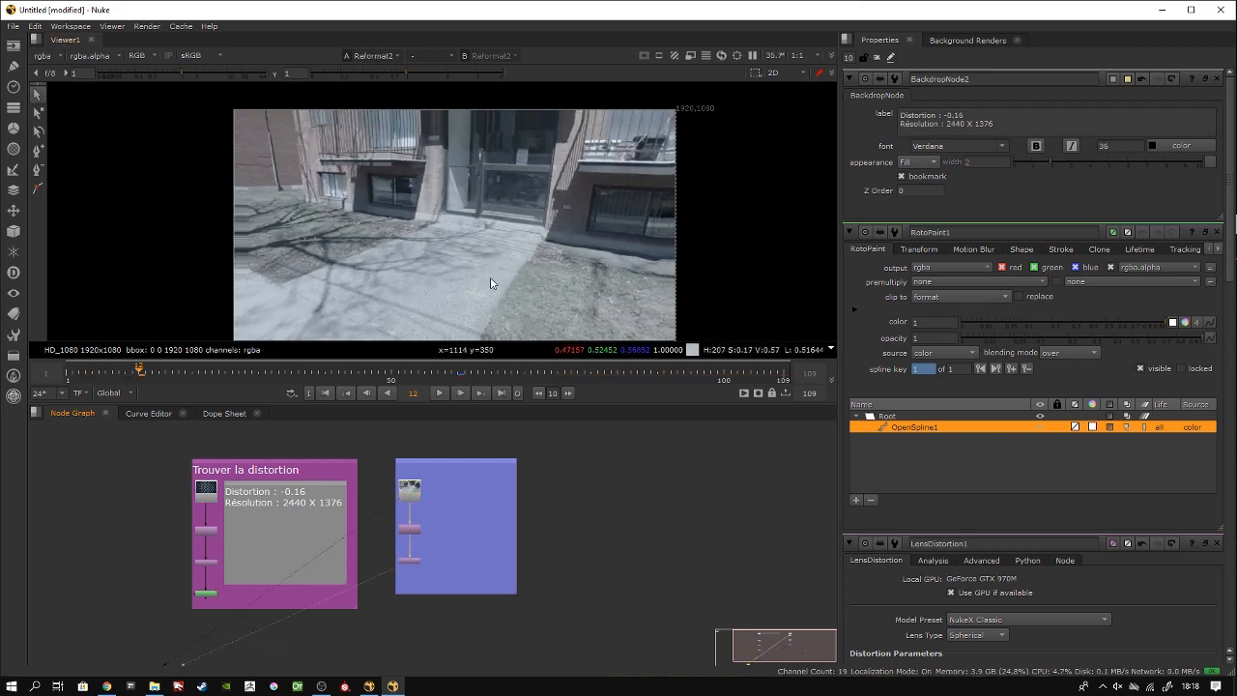
key(2)
key(1)
key(2)
key(1)
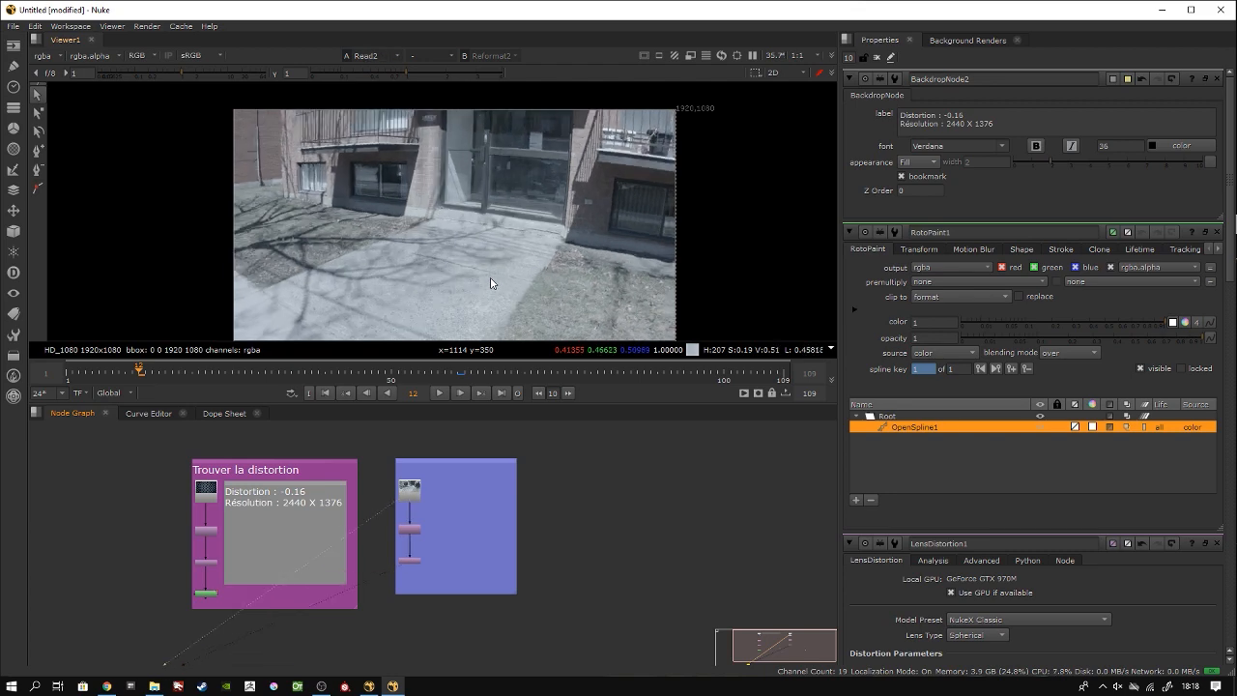
Step: Add a Write node, connect it to Reformat2's output and place it directly below Reformat2 inside the blue backdrop
scroll(473, 513, up, 5)
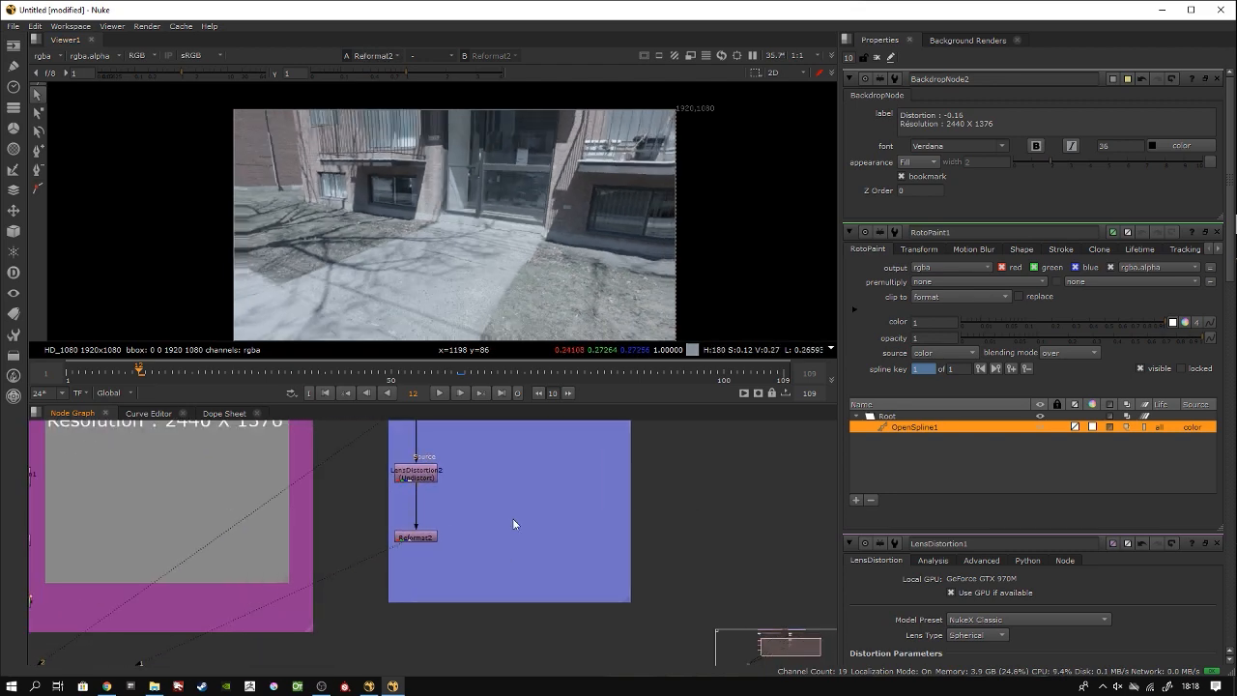
key(Tab)
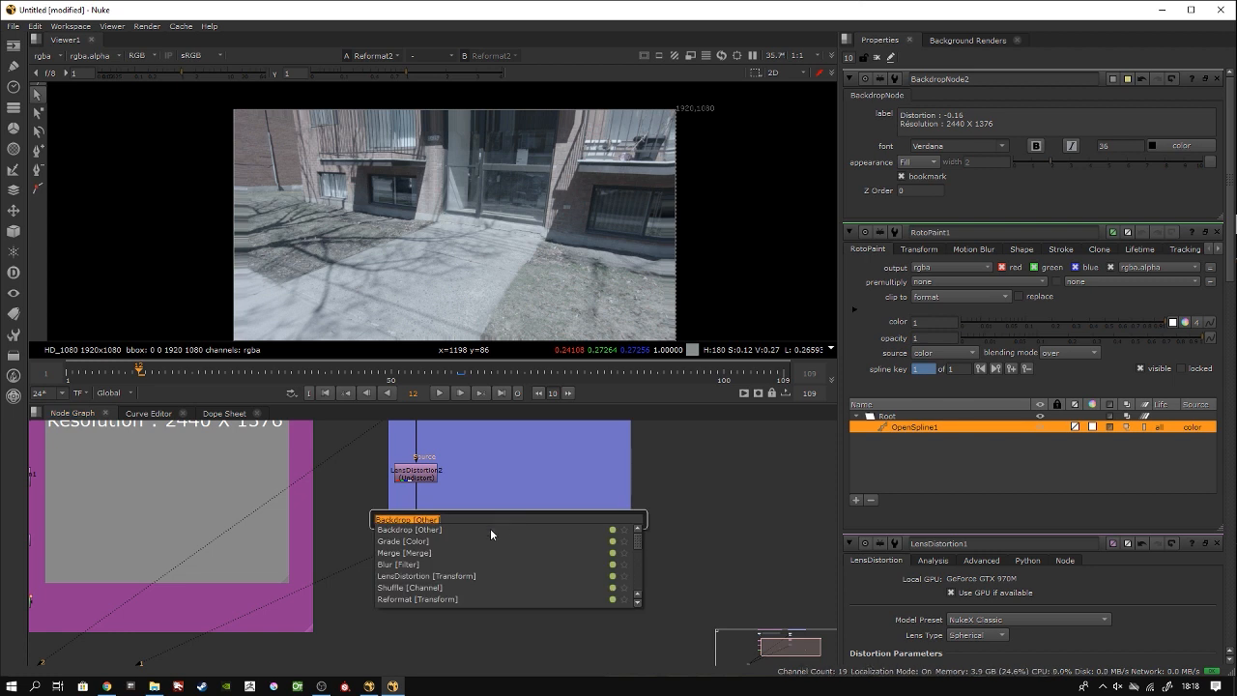
text(wri)
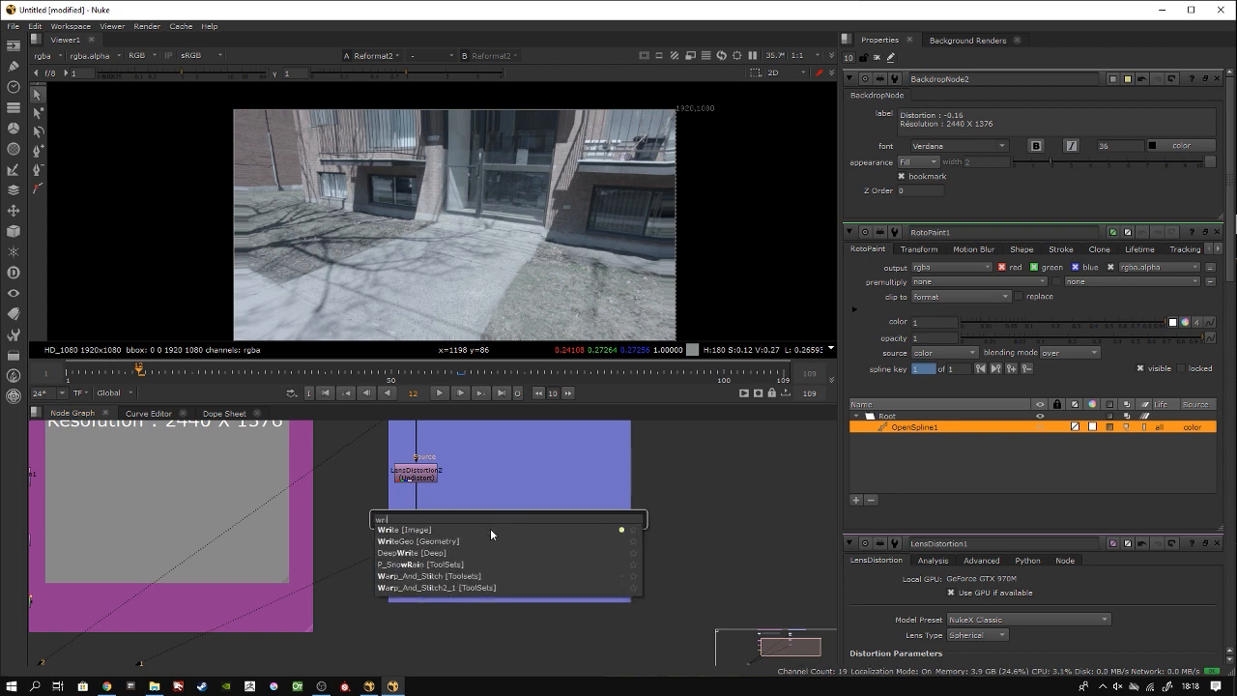
text(te)
key(Return)
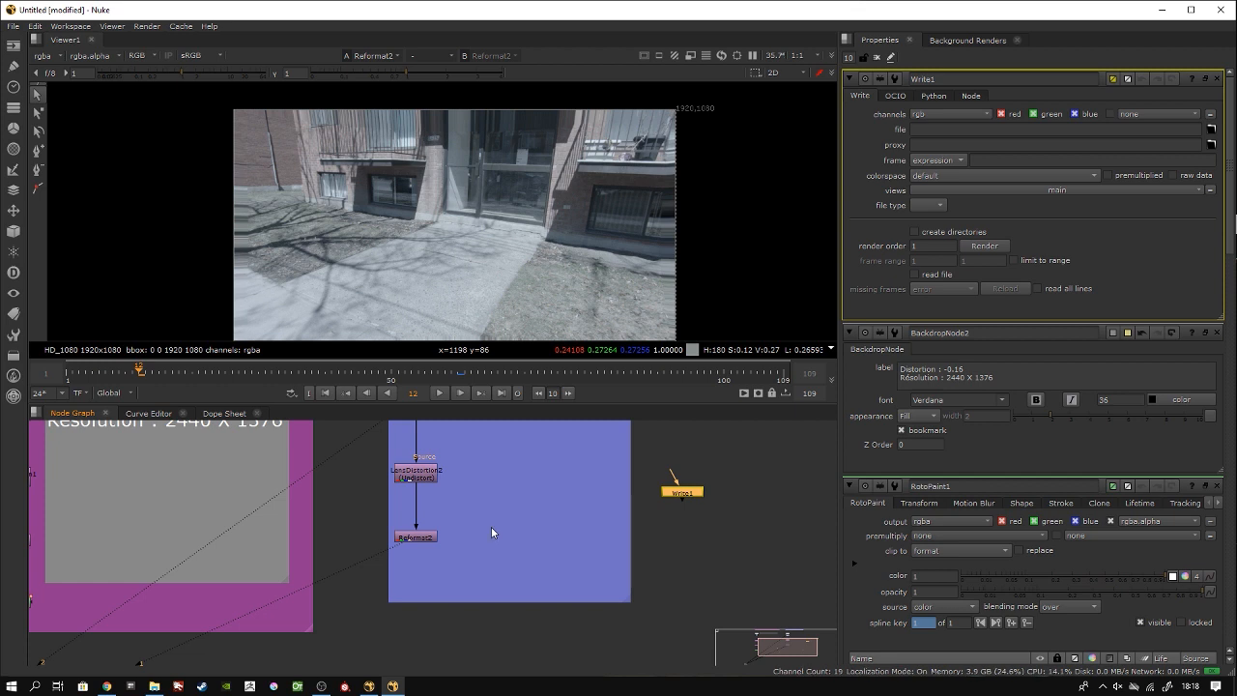
drag(676, 502, 417, 541)
drag(436, 592, 424, 589)
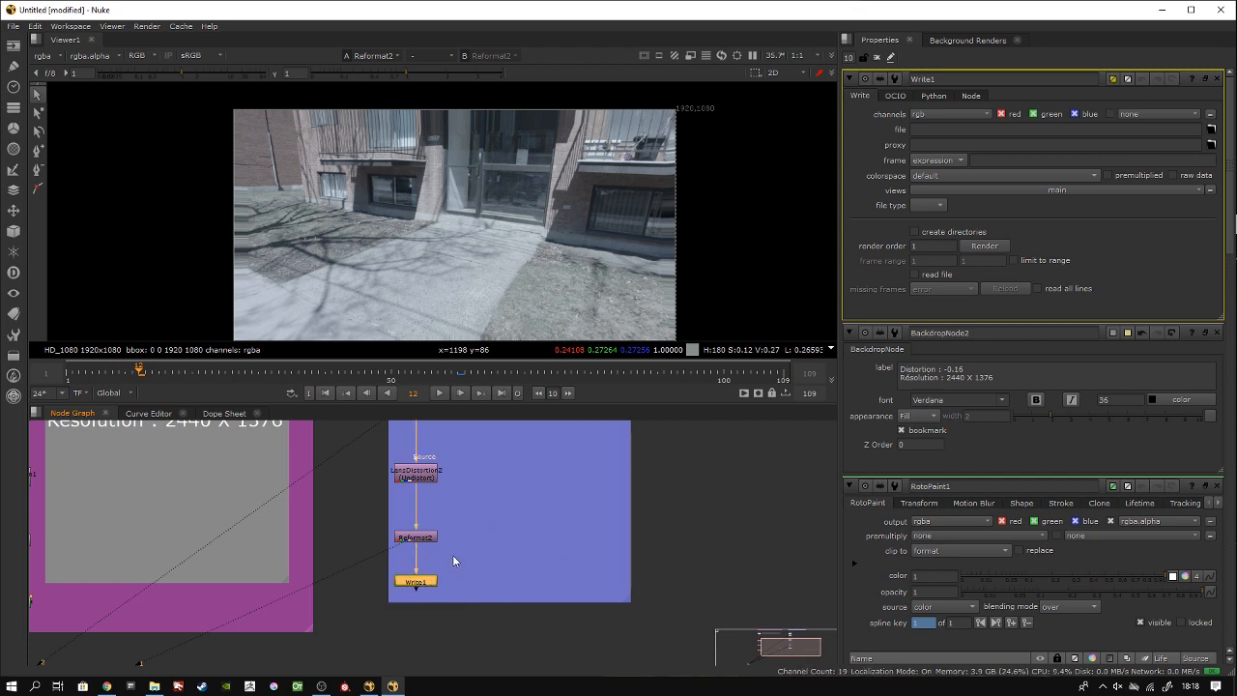
Step: Label the blue backdrop around the Track02.mov nodes "Undistort"
scroll(452, 555, down, 3)
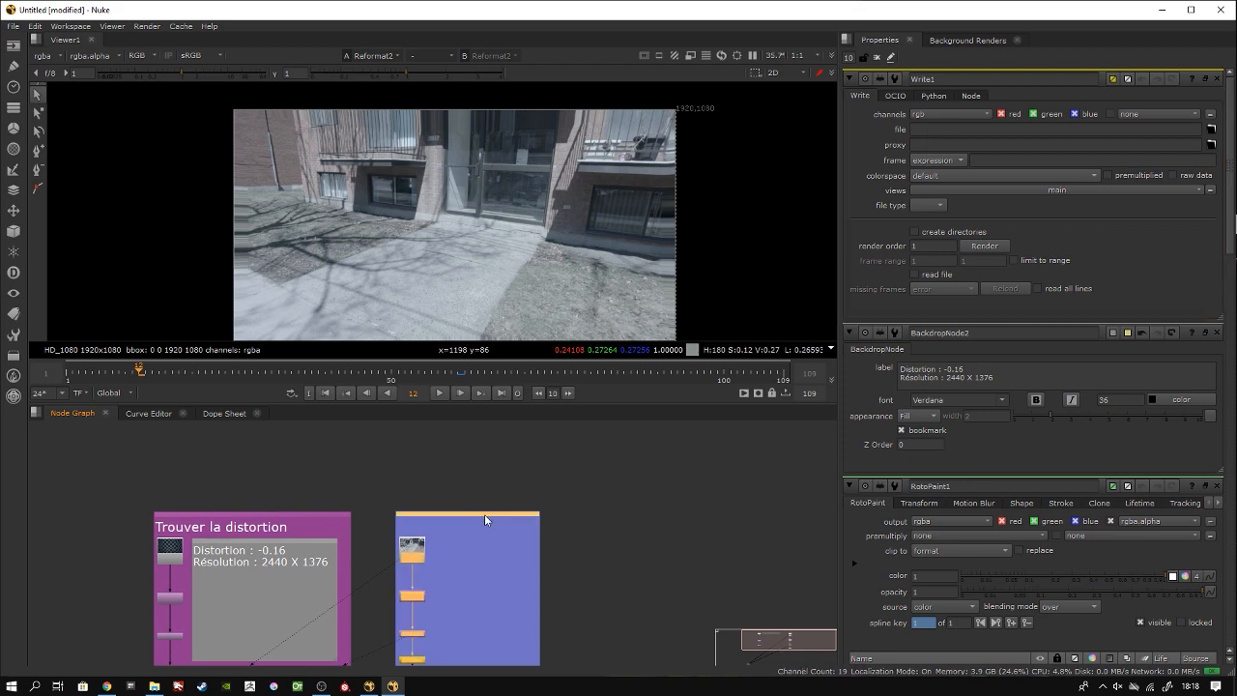
double_click(484, 514)
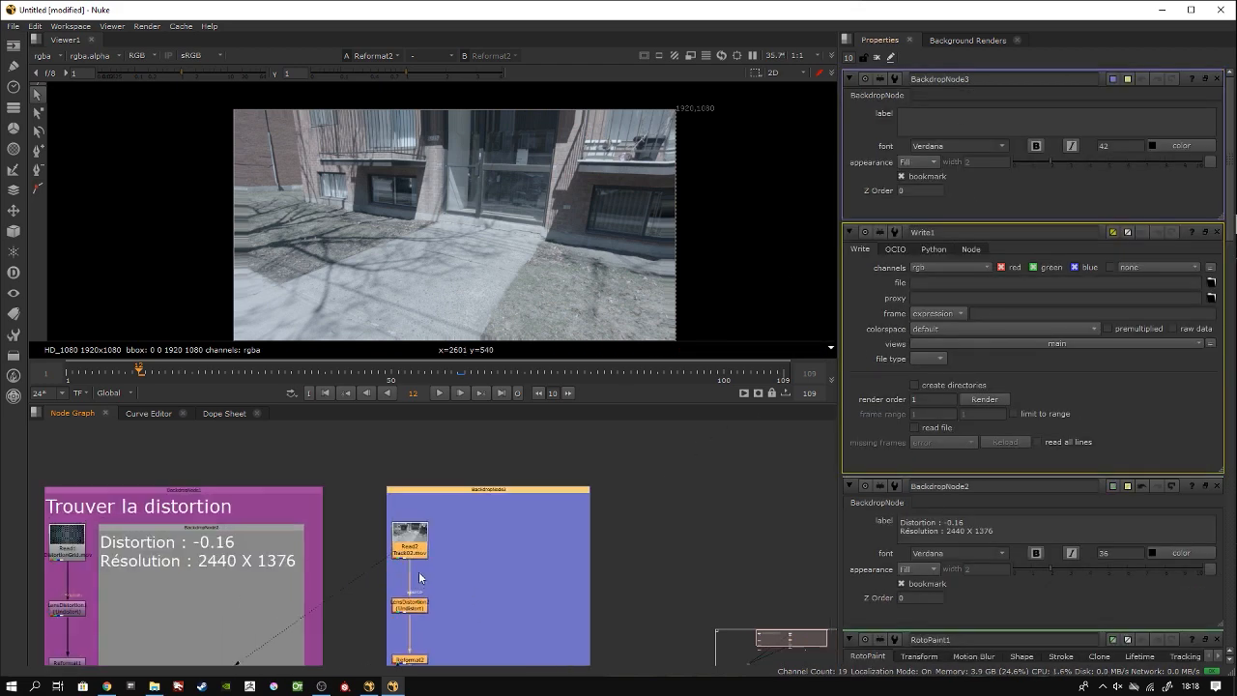
scroll(418, 571, up, 5)
middle_drag(576, 462, 525, 479)
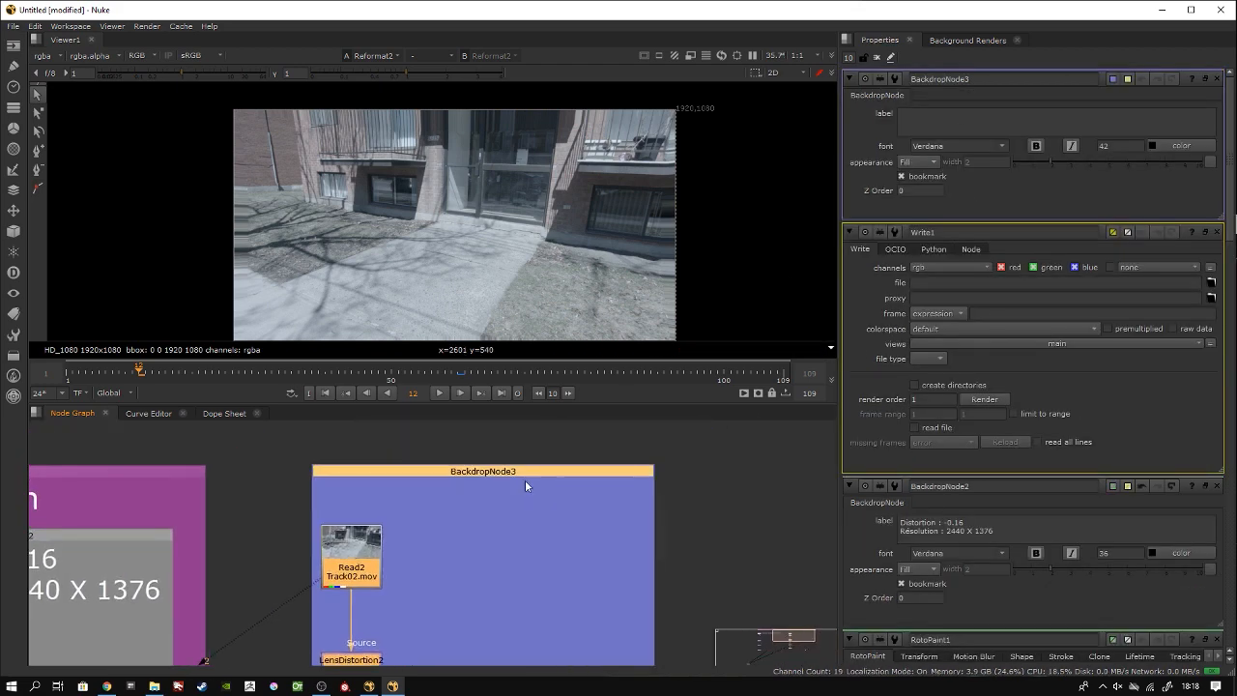
click(930, 120)
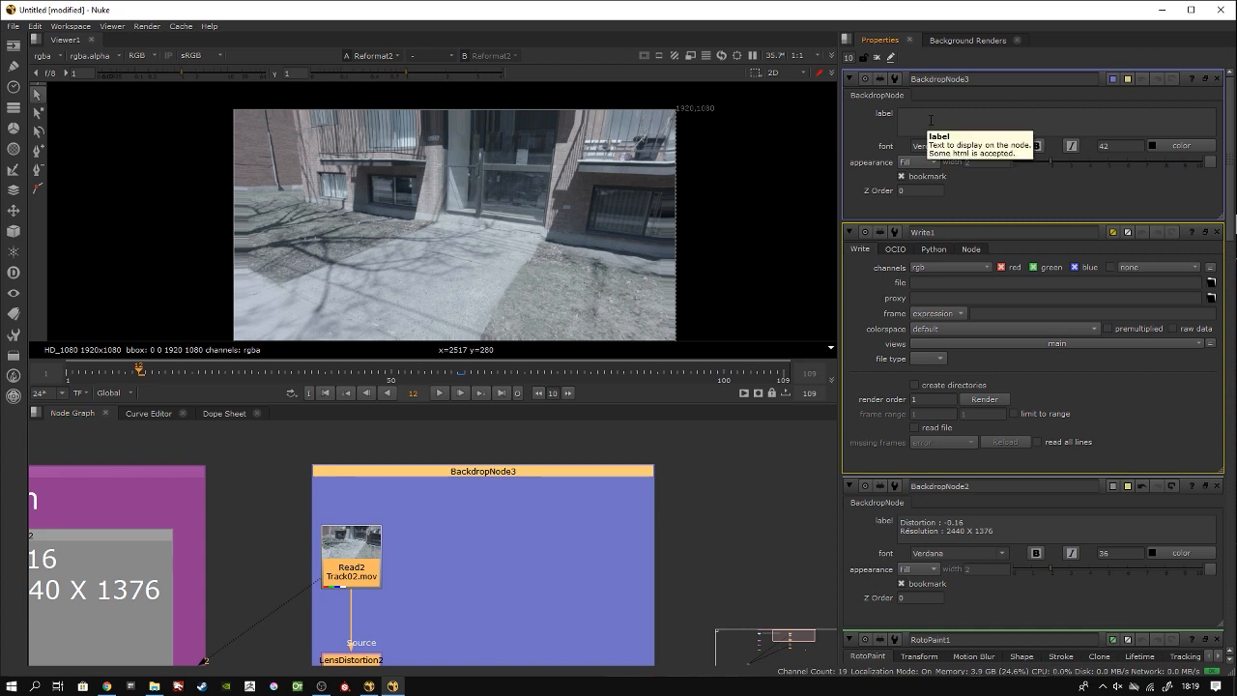
text(Undisto)
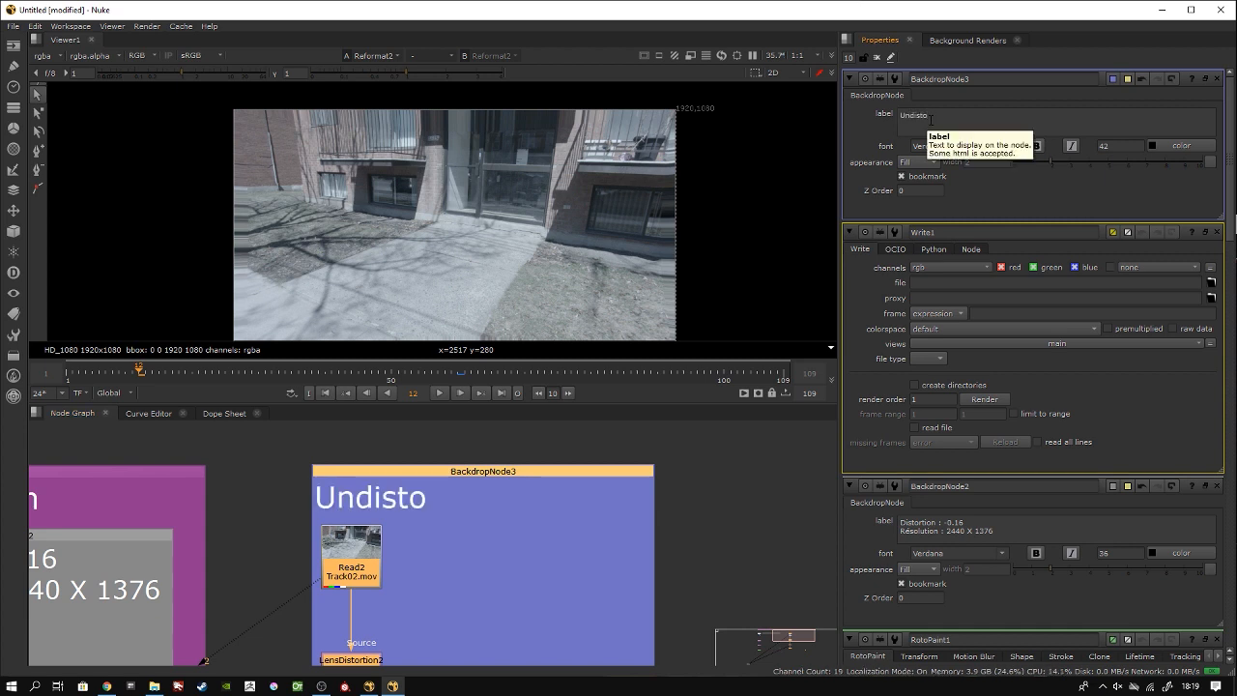
text(rt)
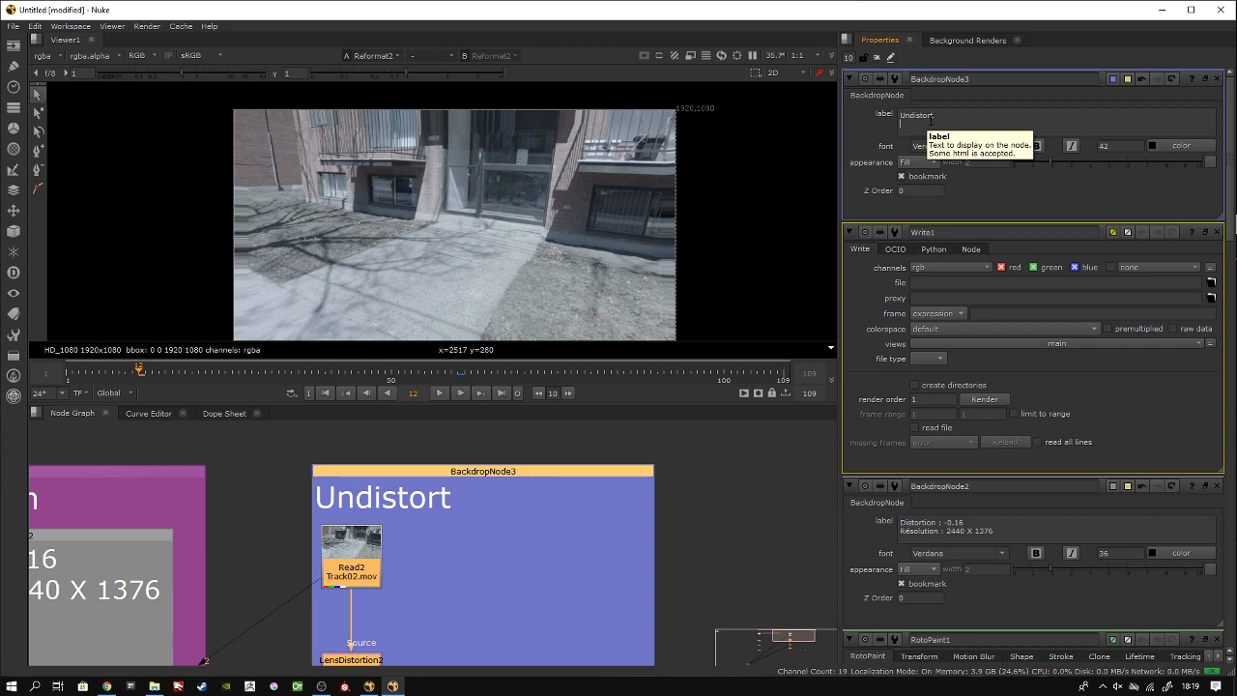
Step: Open the Write1 node's properties and the file browser for its output file
scroll(528, 524, down, 6)
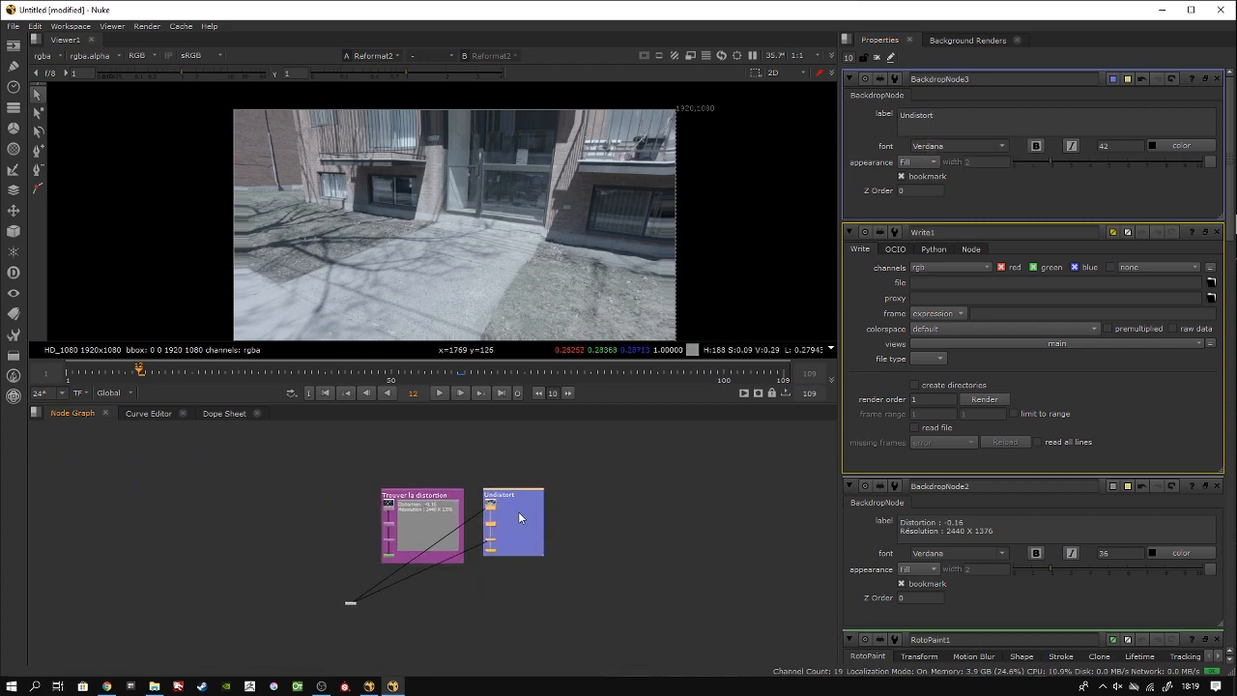
scroll(494, 547, up, 4)
scroll(494, 547, up, 3)
double_click(466, 572)
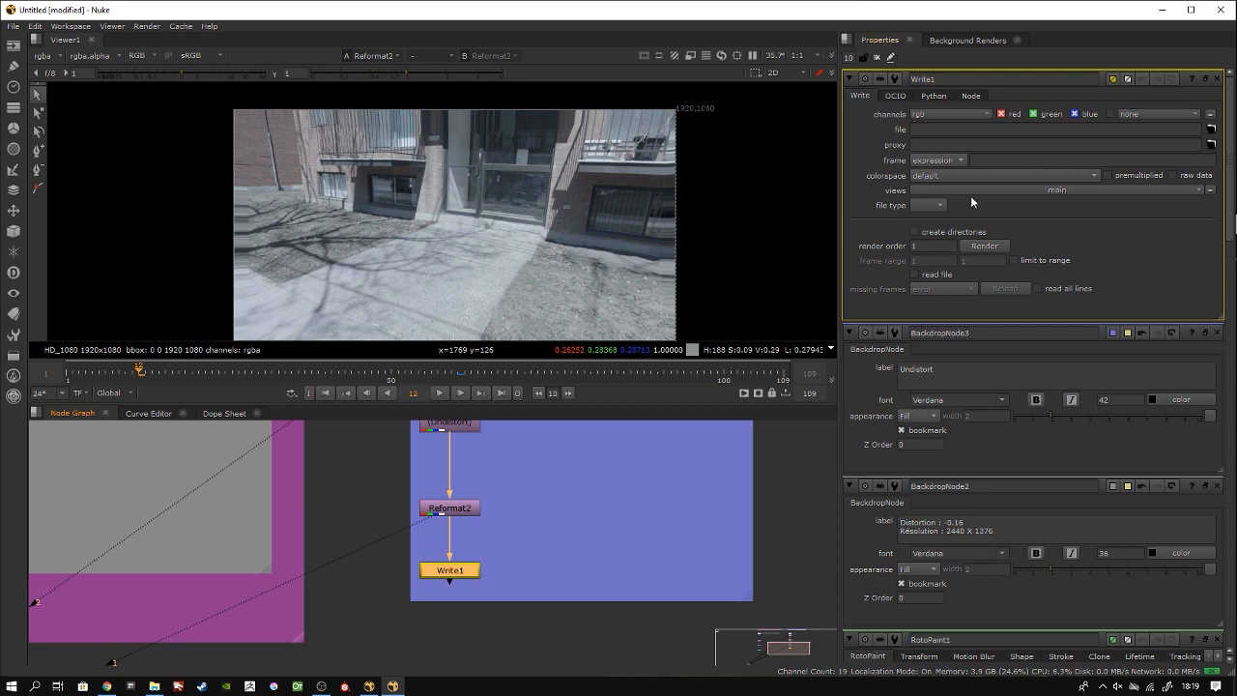
click(1211, 129)
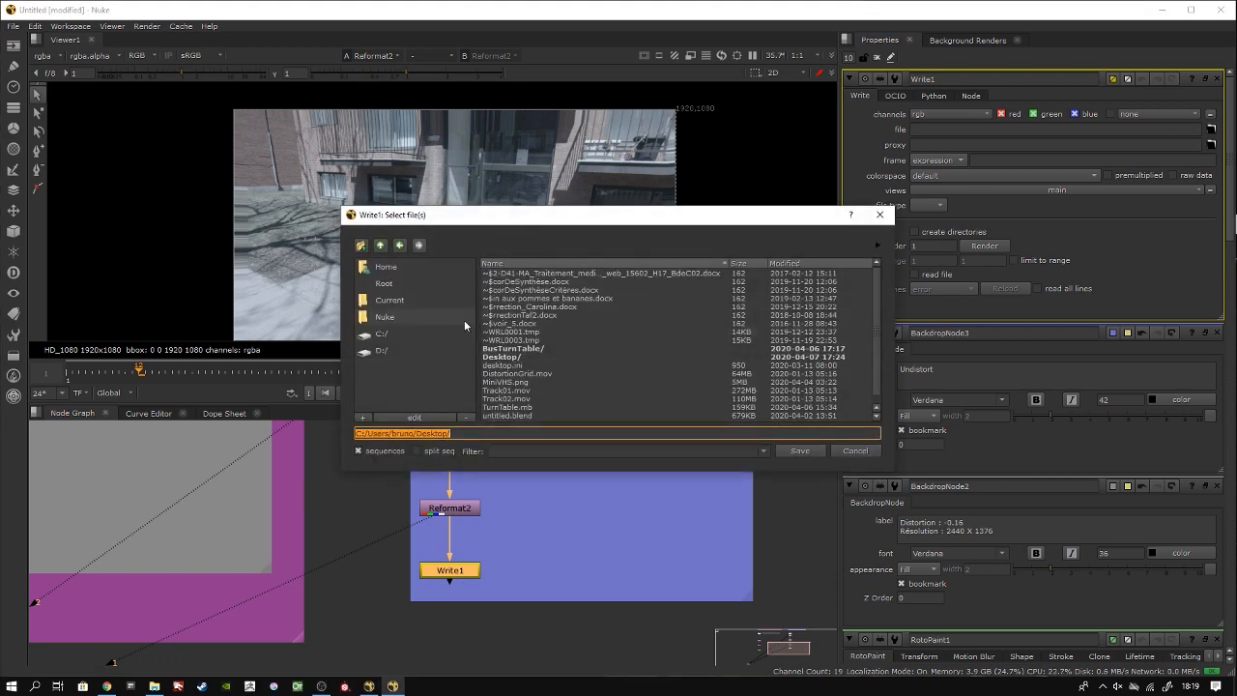
Step: Browse from the C: drive through Users and the user's profile to the Desktop folder for the output
click(385, 333)
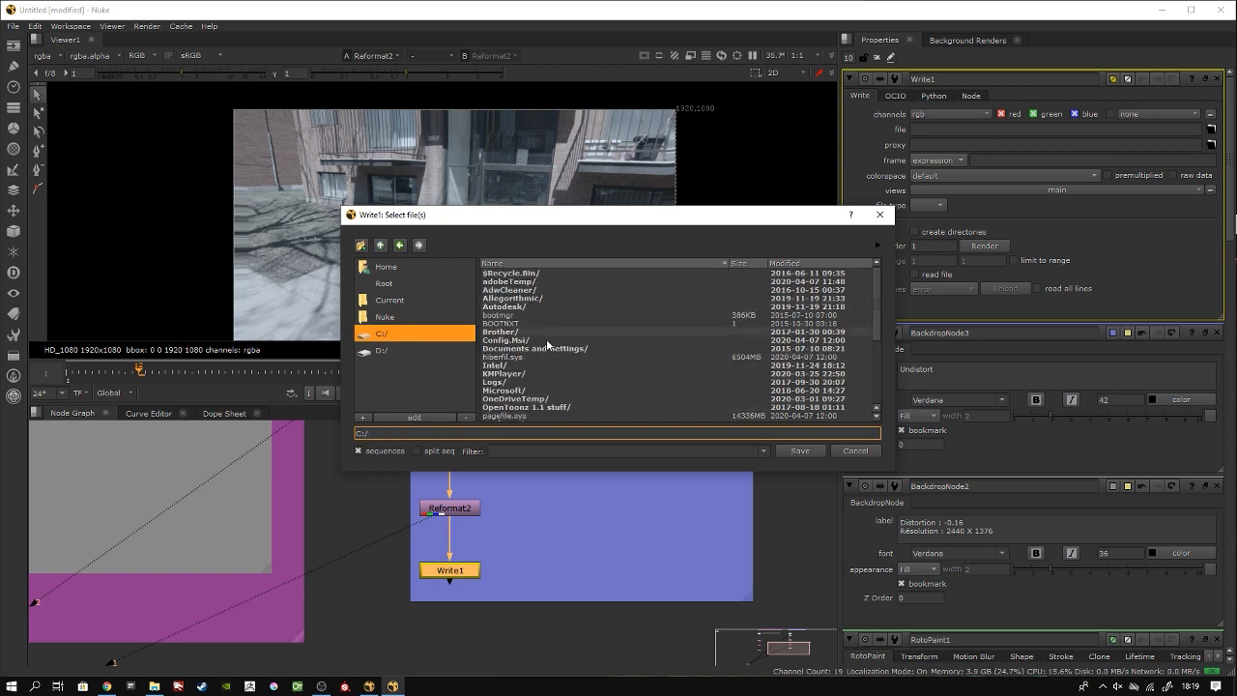
double_click(517, 398)
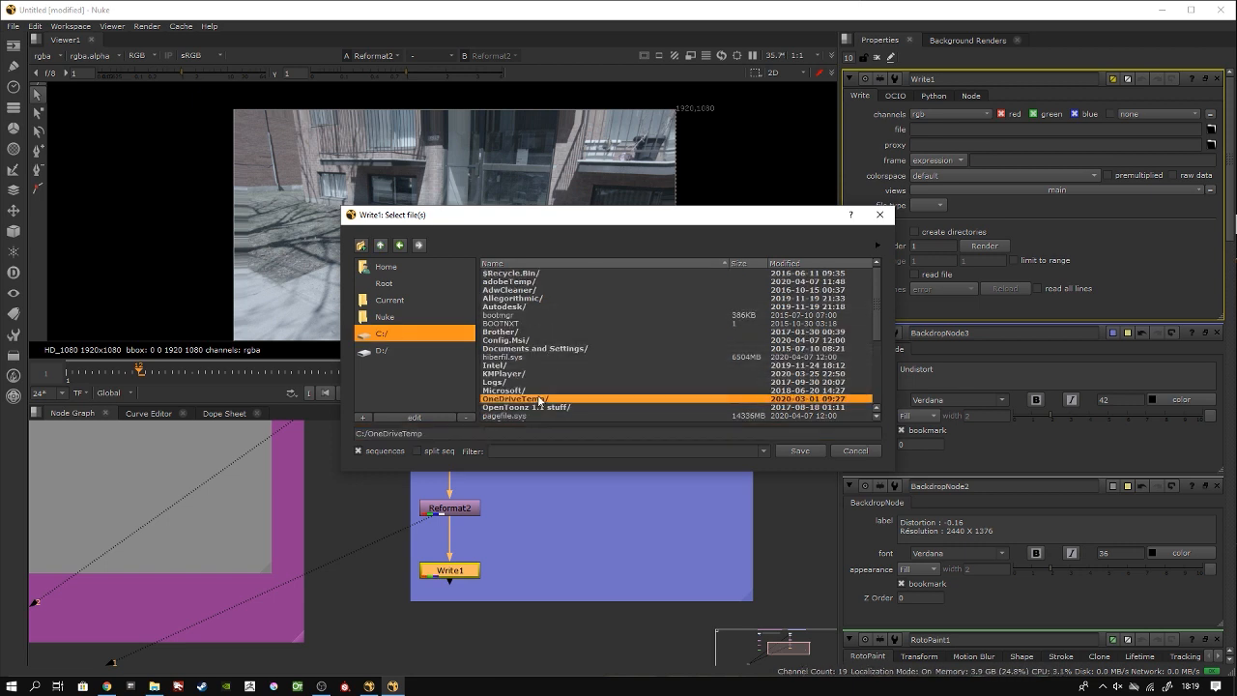
click(394, 336)
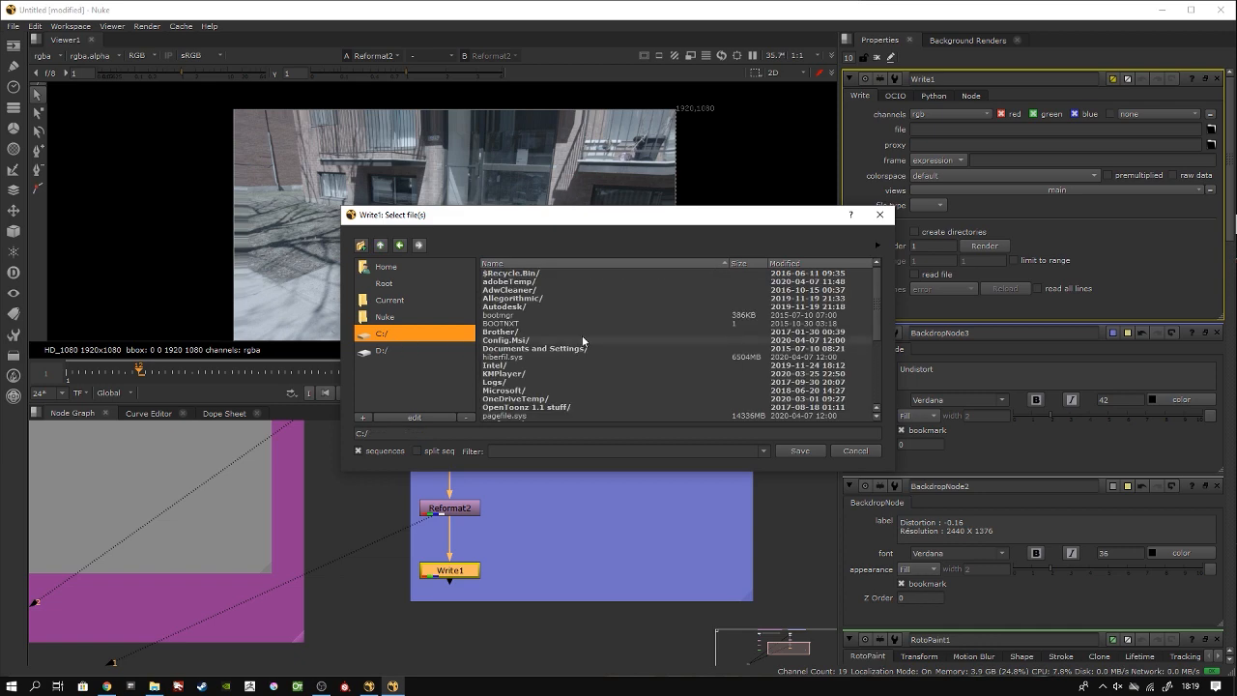
scroll(580, 343, down, 3)
scroll(514, 401, down, 1)
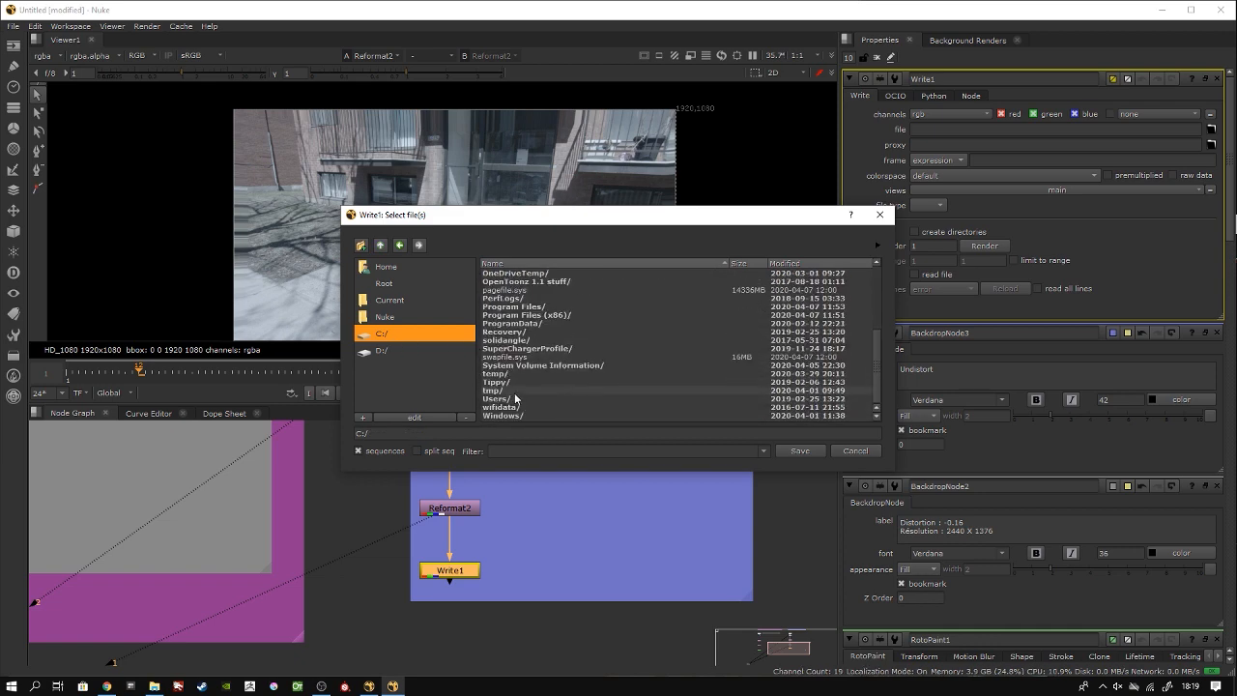
double_click(516, 396)
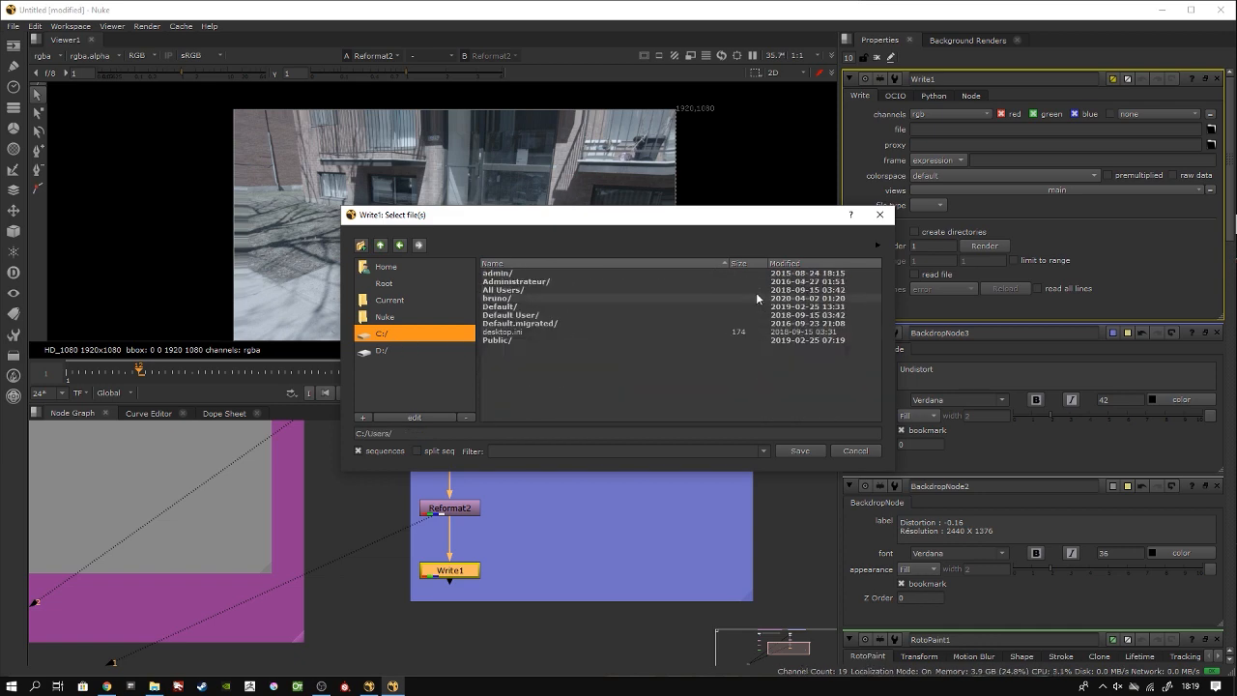
double_click(515, 297)
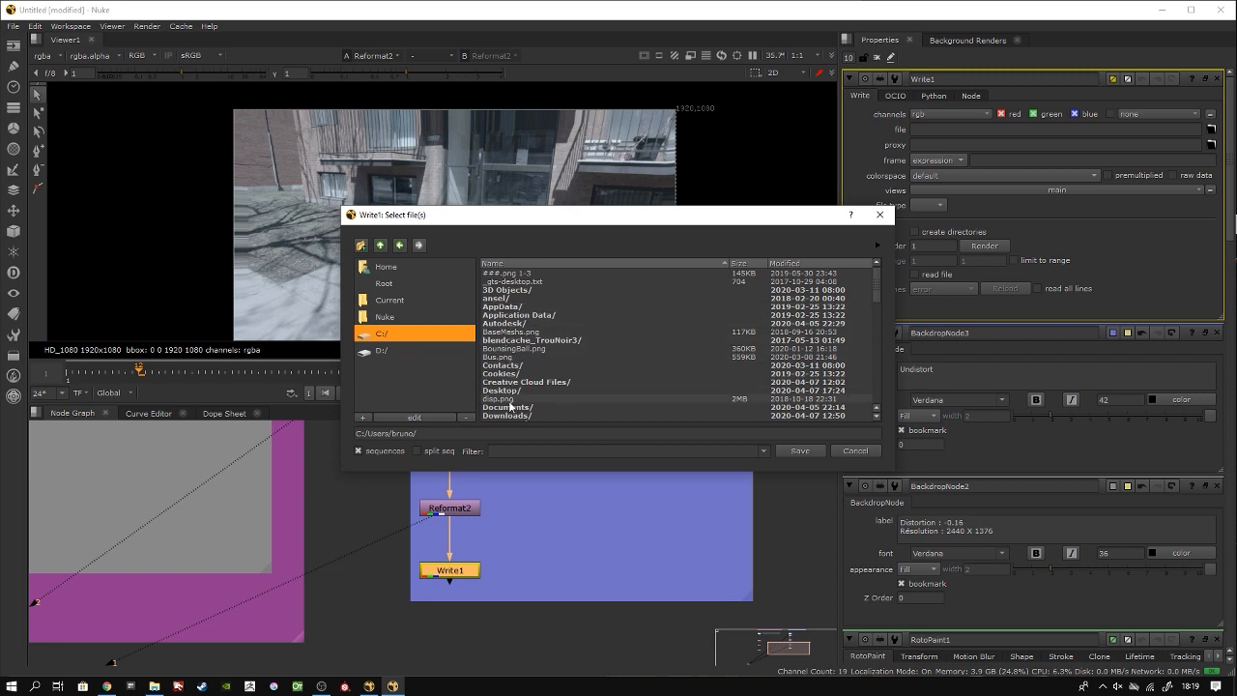
double_click(518, 390)
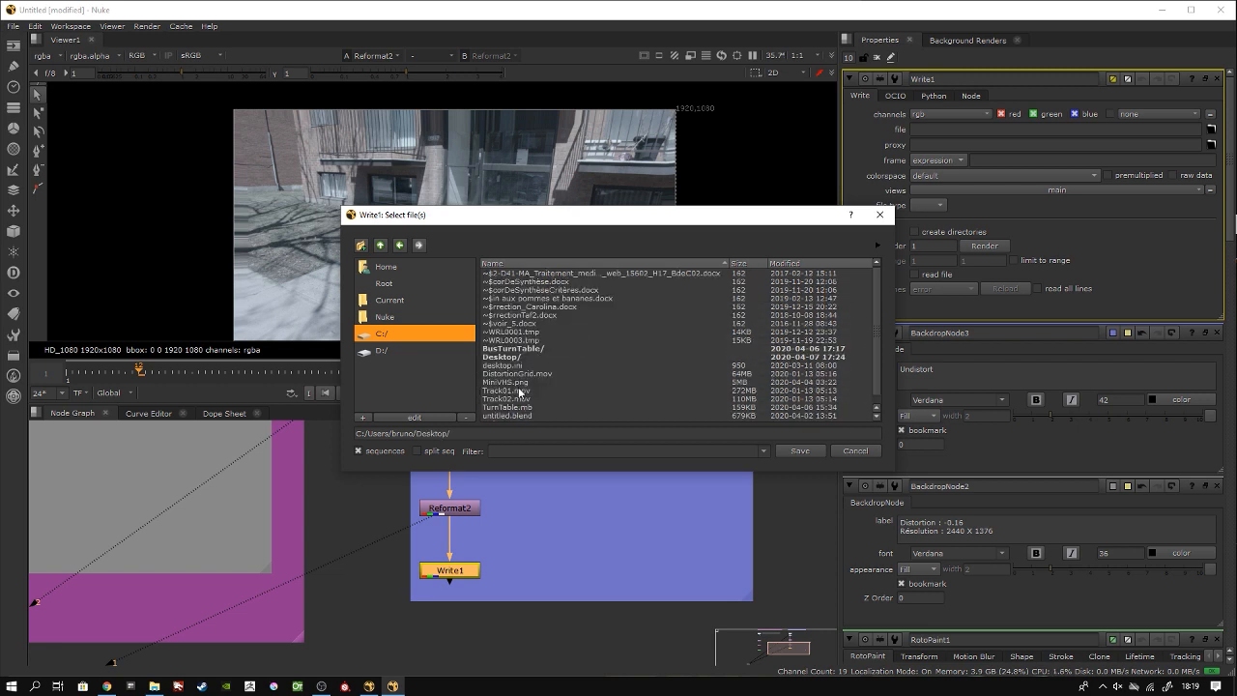
Step: Create a new folder named UndistortedPlane on the Desktop
click(361, 246)
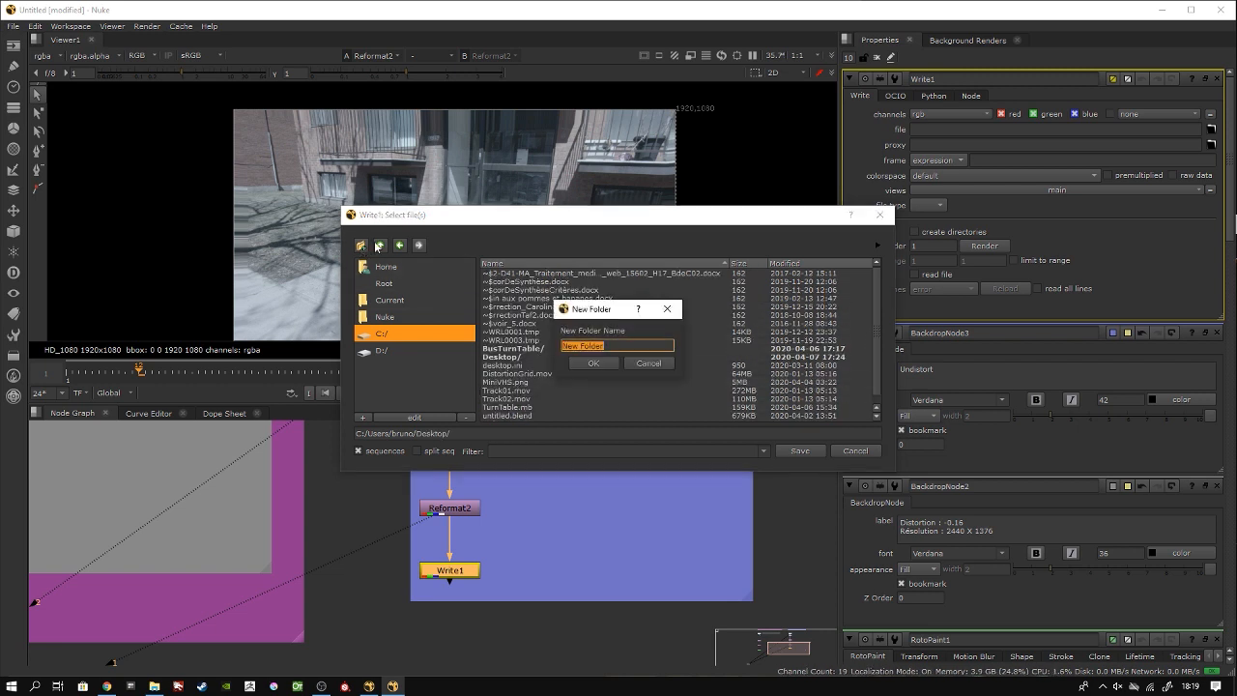
text(UndistortedPlane)
key(Return)
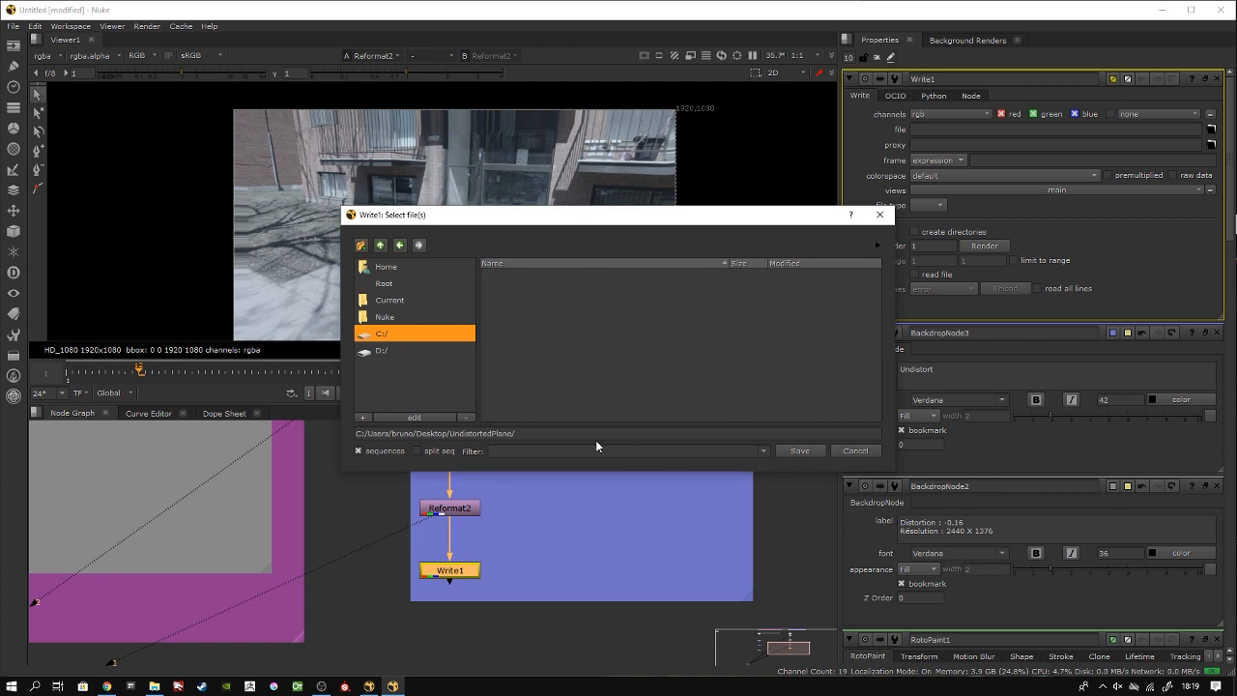
Step: Set Write1's output file to undistorted_plate.####.jpg in the UndistortedPlane folder and save the path
click(542, 435)
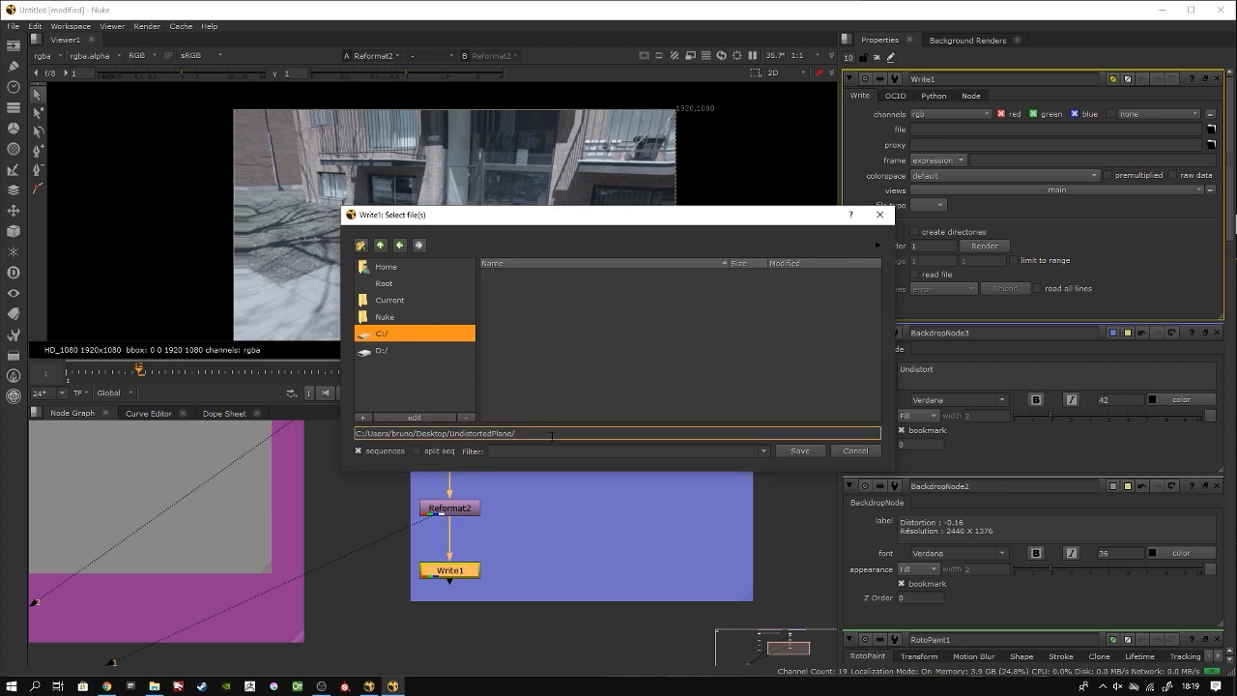
text(Undistort)
key(BackSpace)
key(BackSpace)
key(BackSpace)
key(BackSpace)
key(BackSpace)
key(BackSpace)
key(BackSpace)
key(BackSpace)
key(BackSpace)
text(ndis)
text(####.jpg)
drag(582, 433, 607, 433)
click(808, 450)
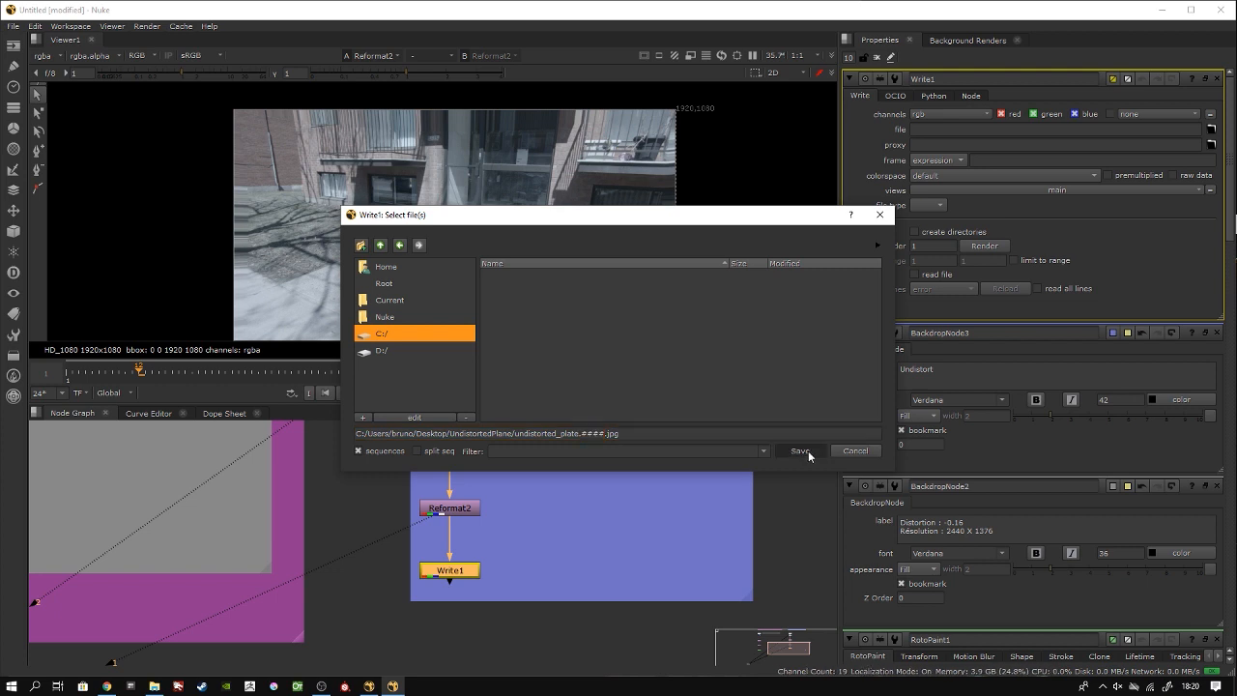
Step: Move the playhead to frame 1 and to frame 2 to check the frame numbering in Write1's output file name
drag(91, 375, 6, 378)
click(67, 377)
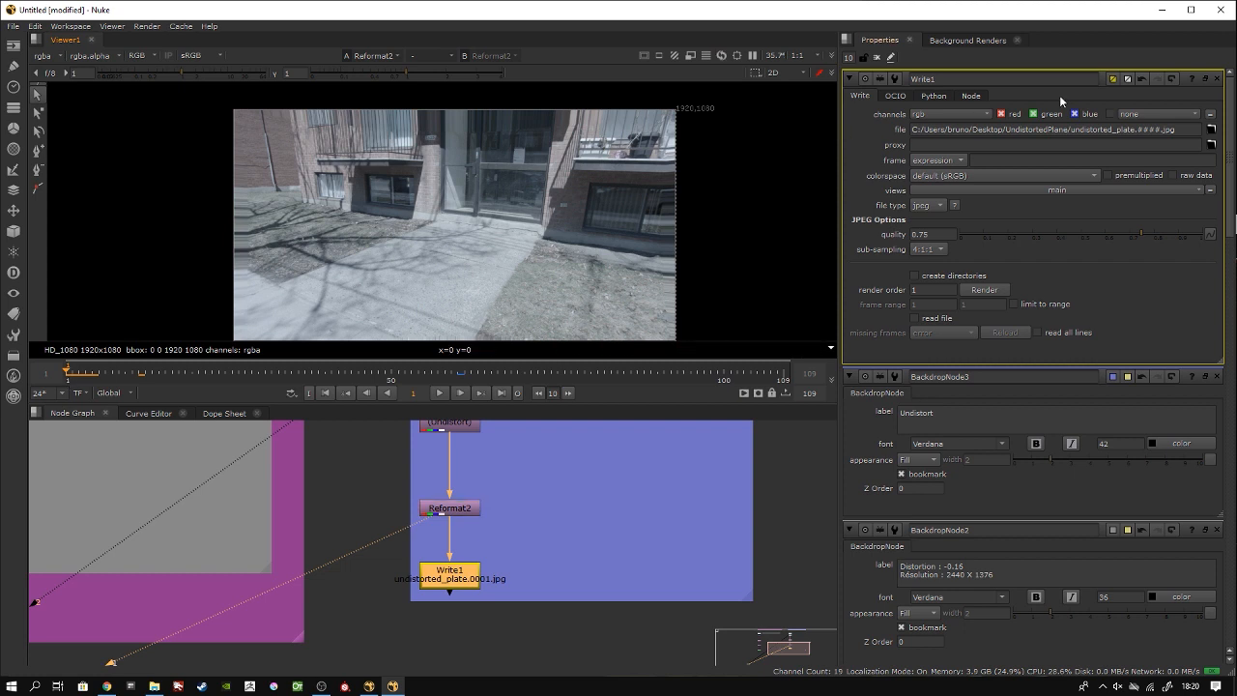
click(1105, 129)
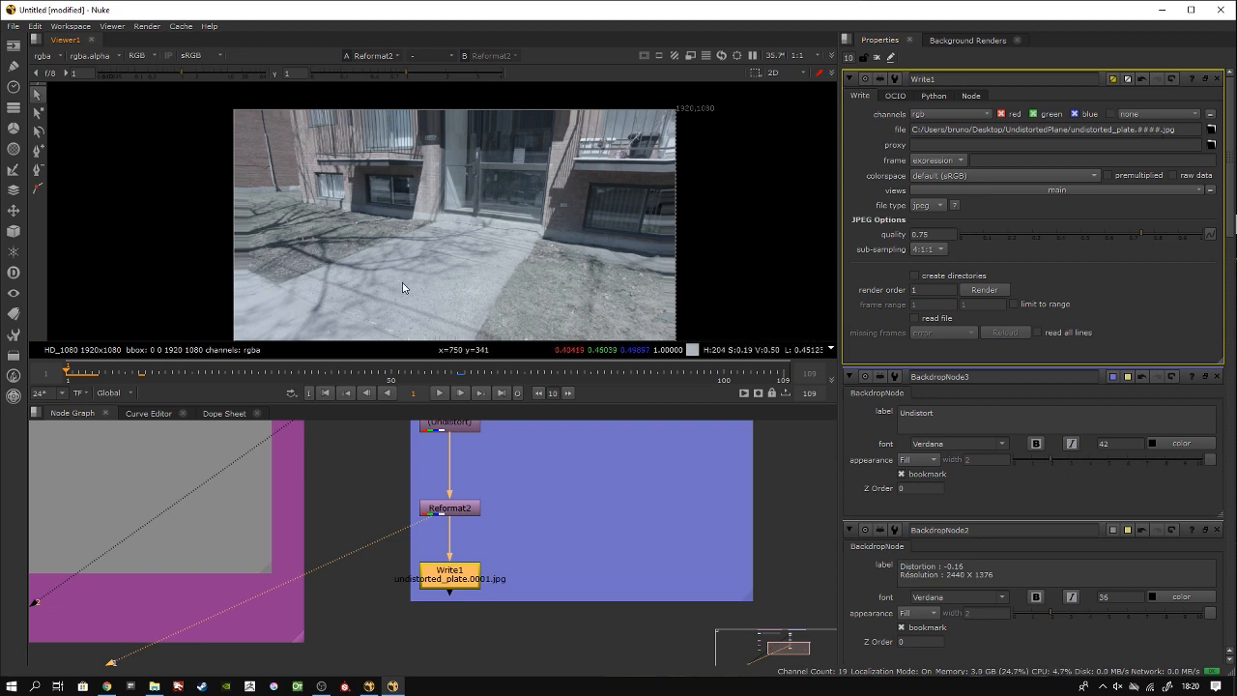
click(71, 369)
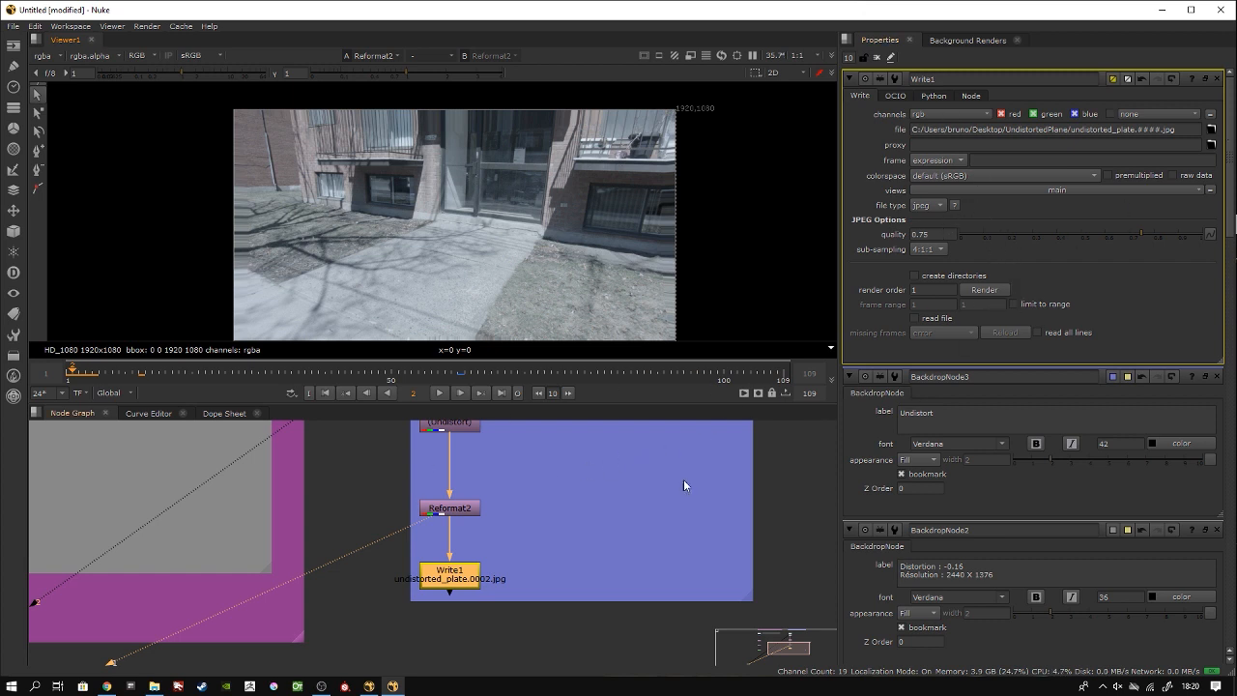
Step: Save the script in the Desktop's UndistortedPlane folder, browsing there from the C: drive through Users and the user's profile
scroll(683, 480, down, 5)
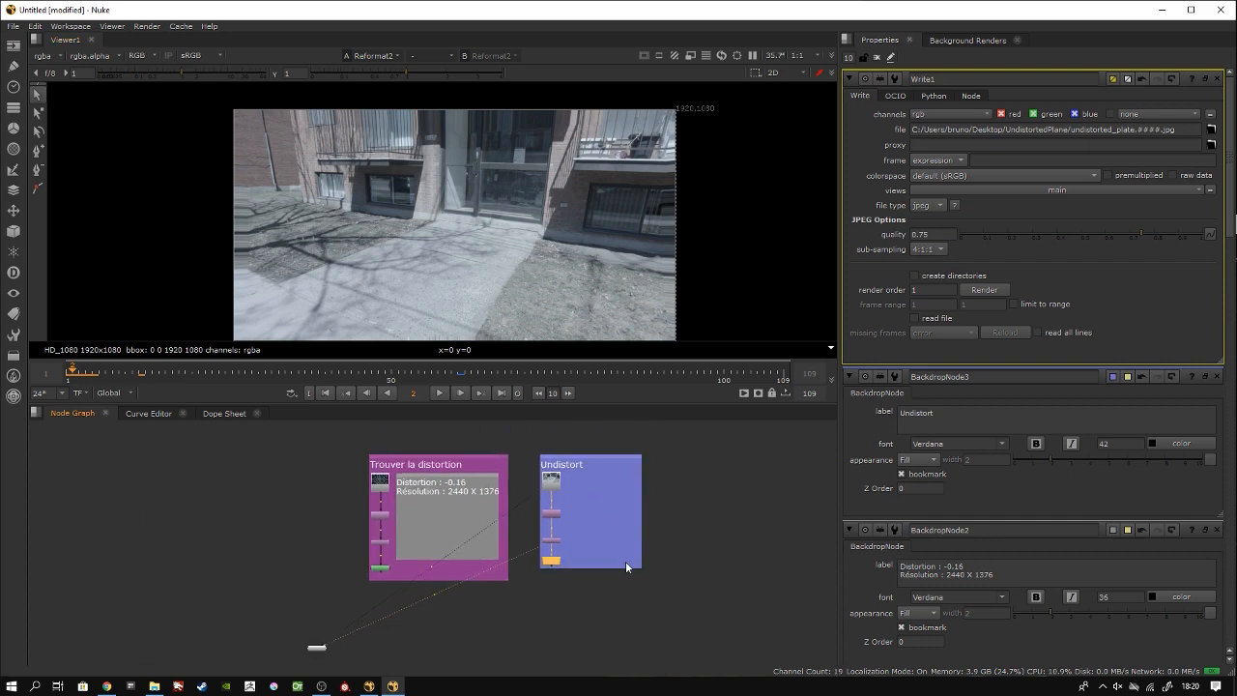
key(ctrl+s)
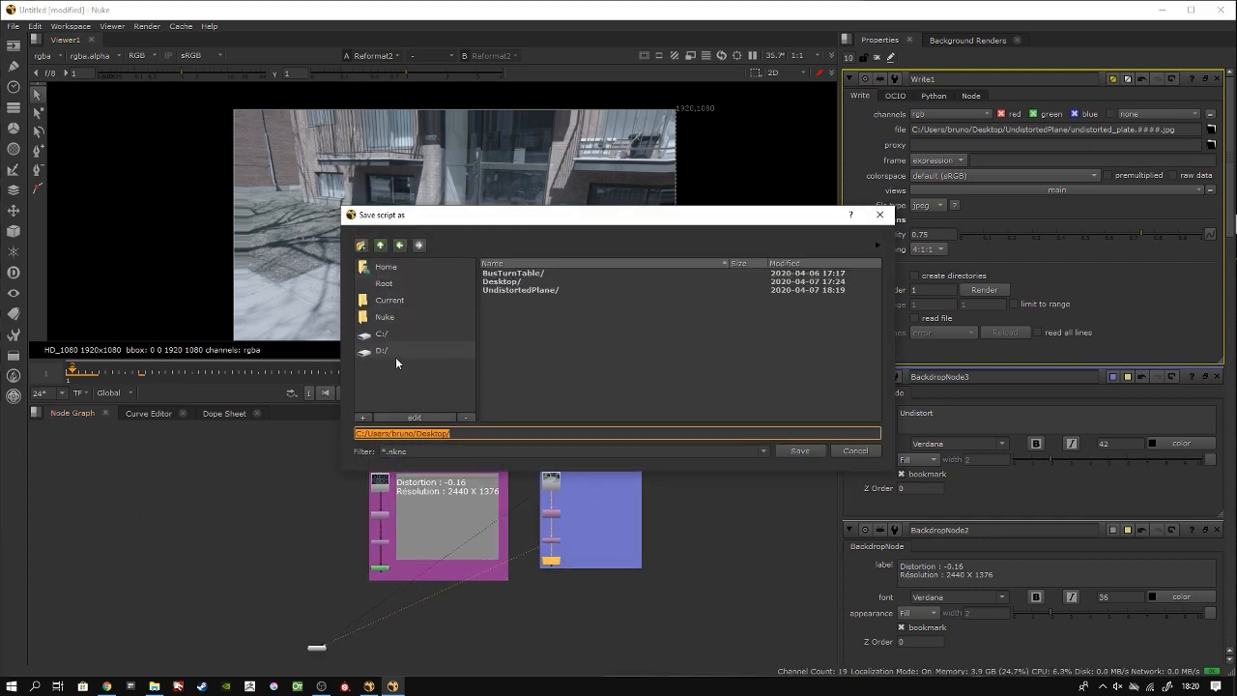
click(382, 333)
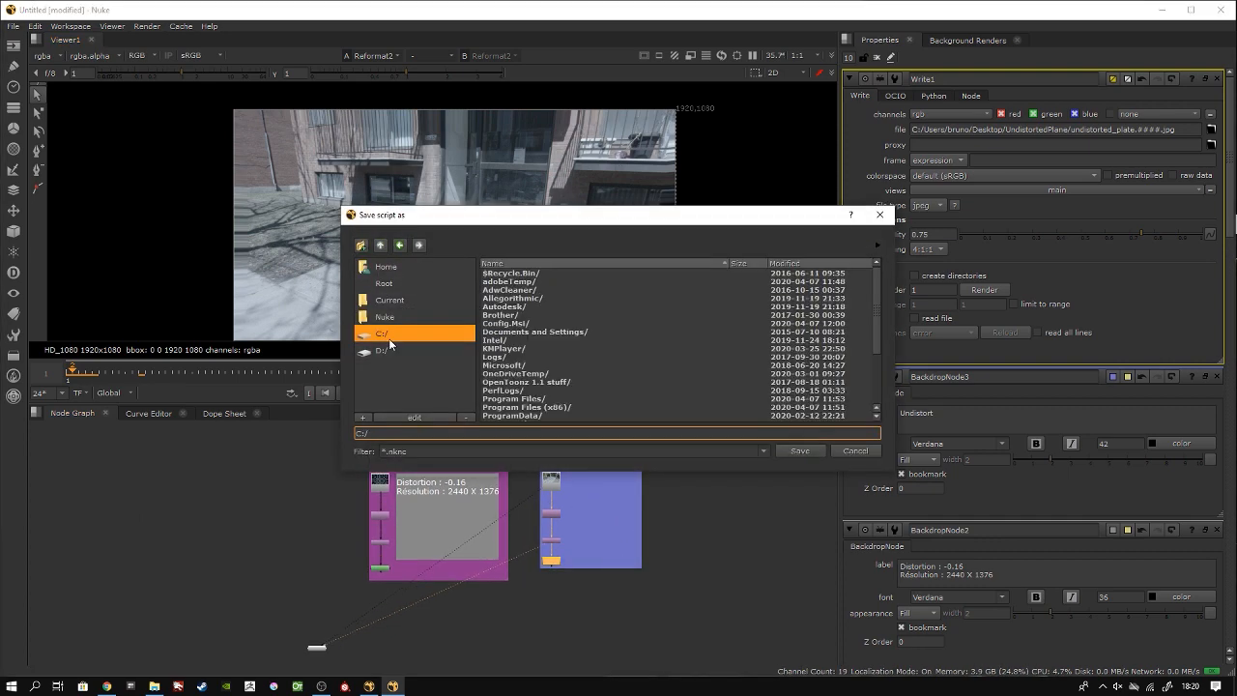
double_click(561, 380)
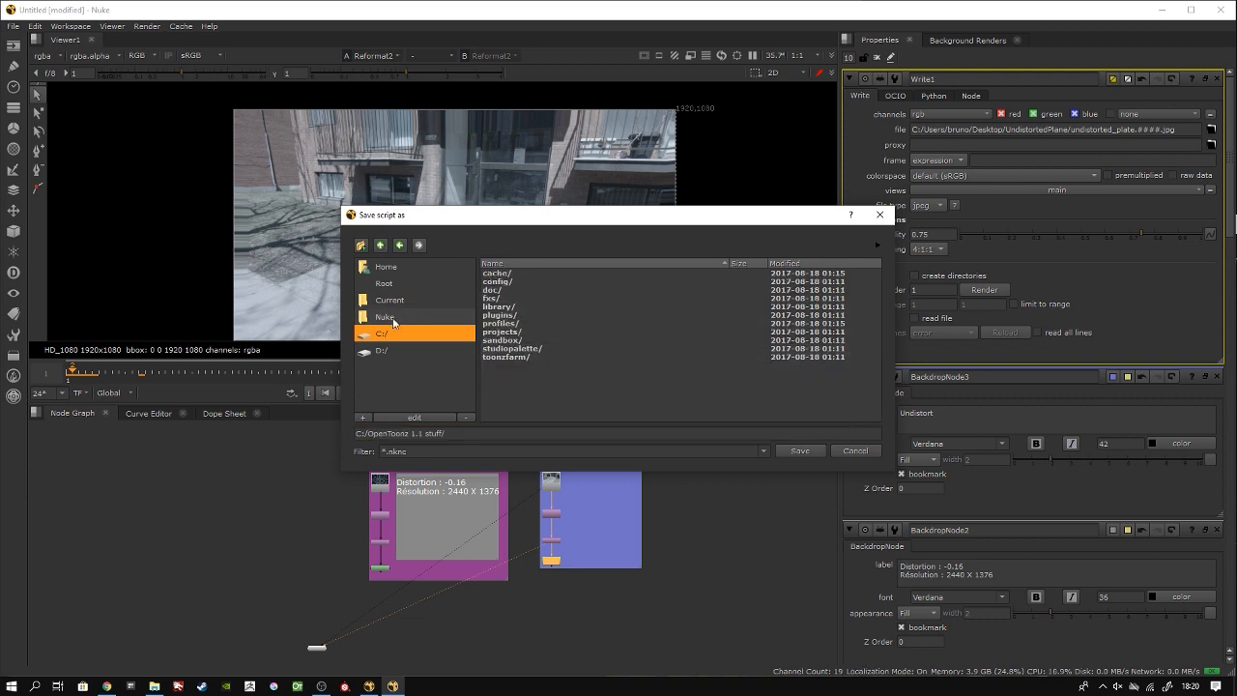
click(381, 333)
scroll(577, 377, down, 5)
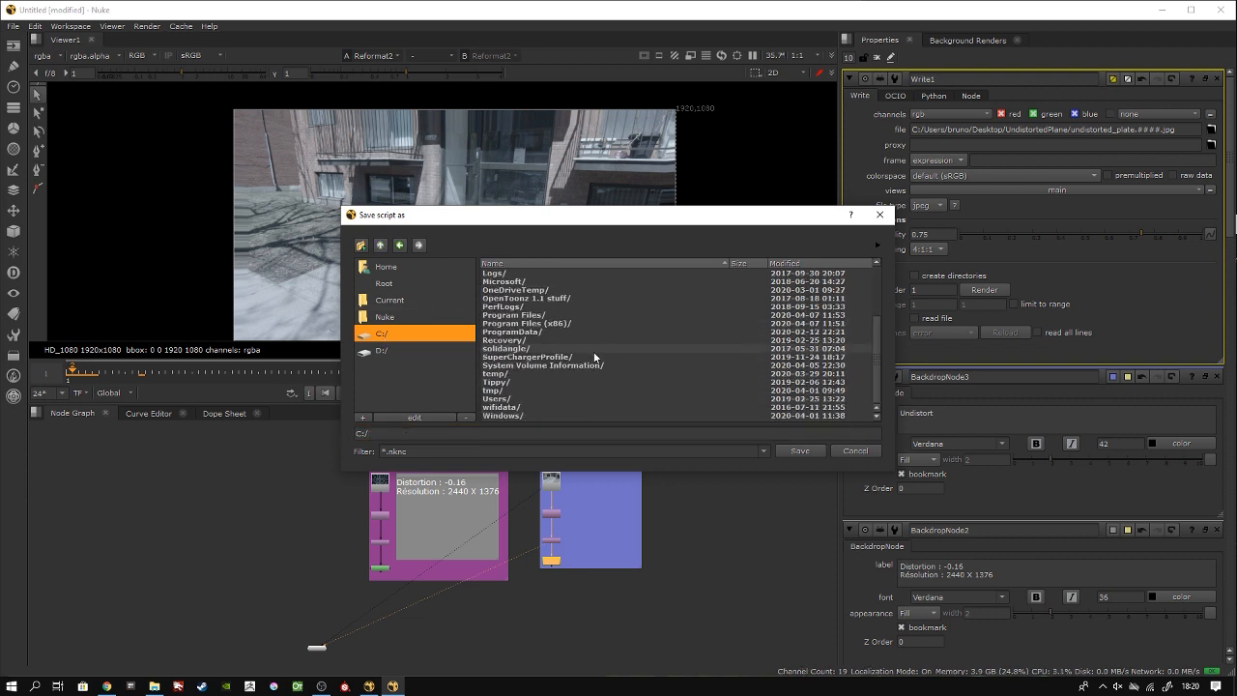
double_click(518, 400)
double_click(537, 315)
scroll(537, 323, down, 2)
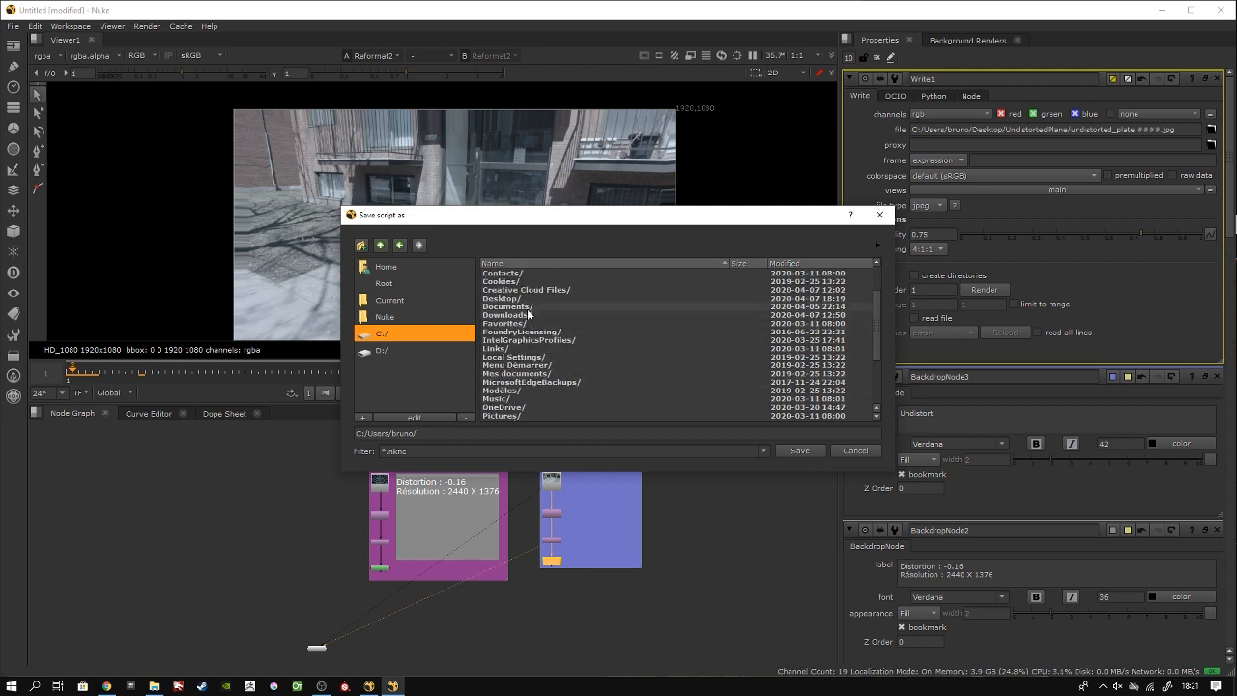
double_click(527, 299)
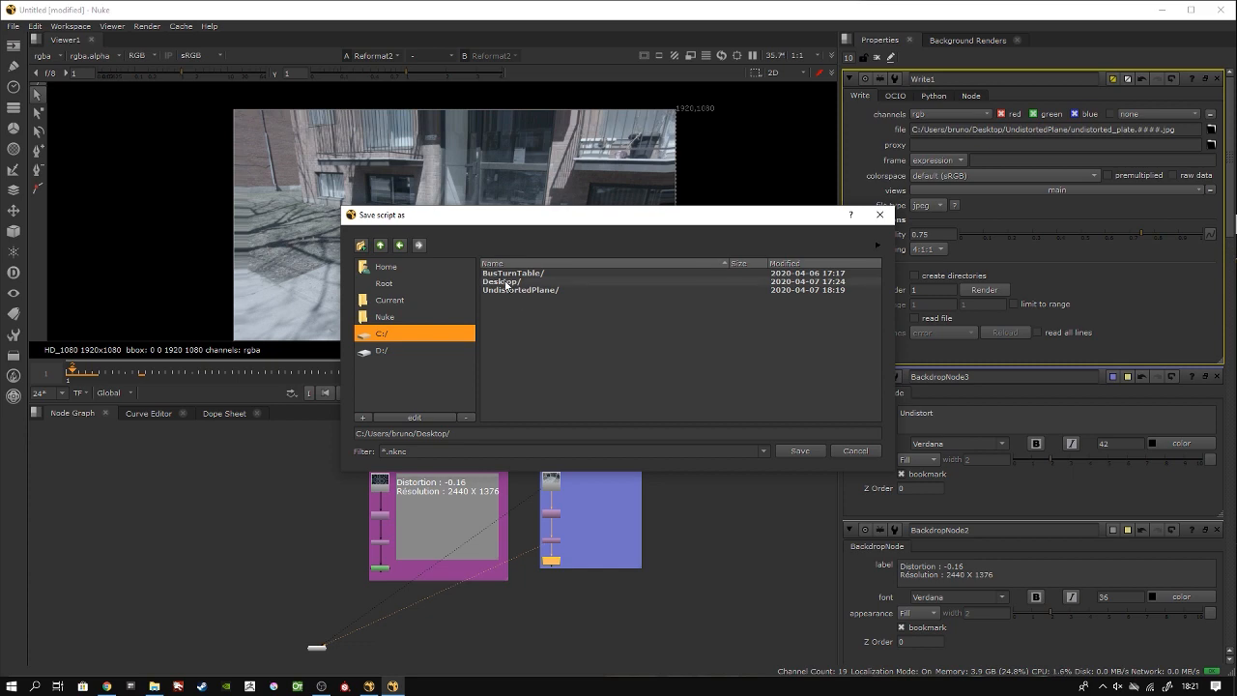
double_click(518, 290)
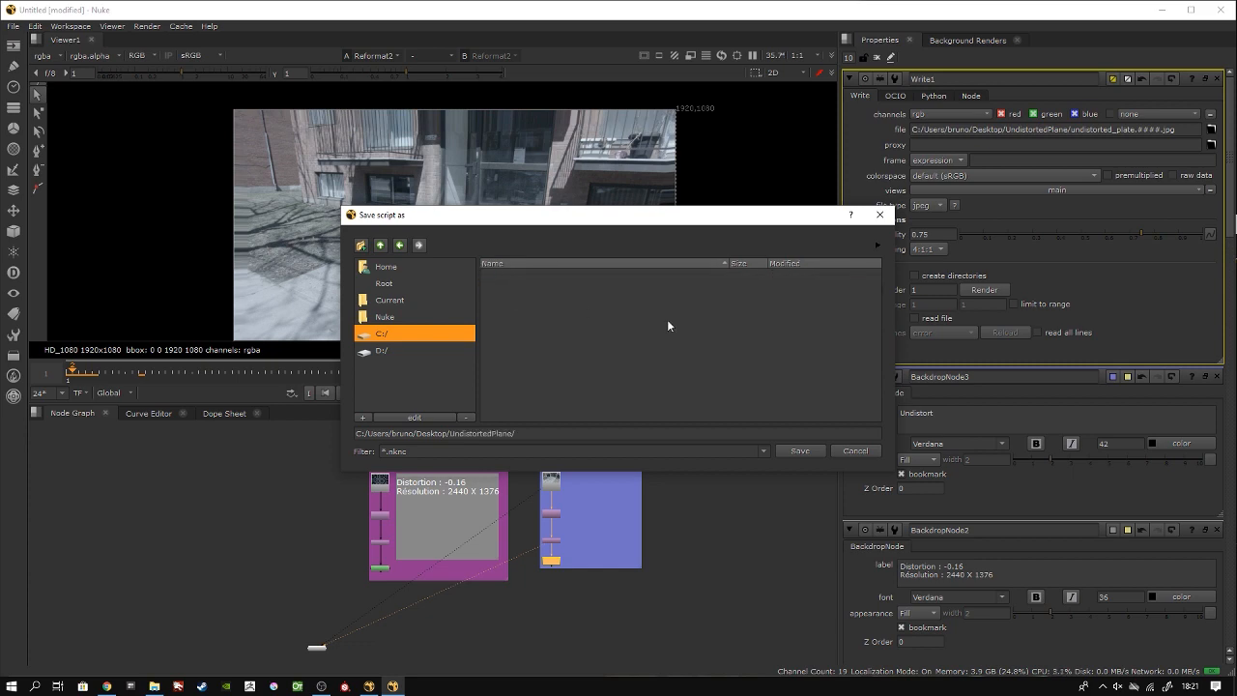
click(814, 450)
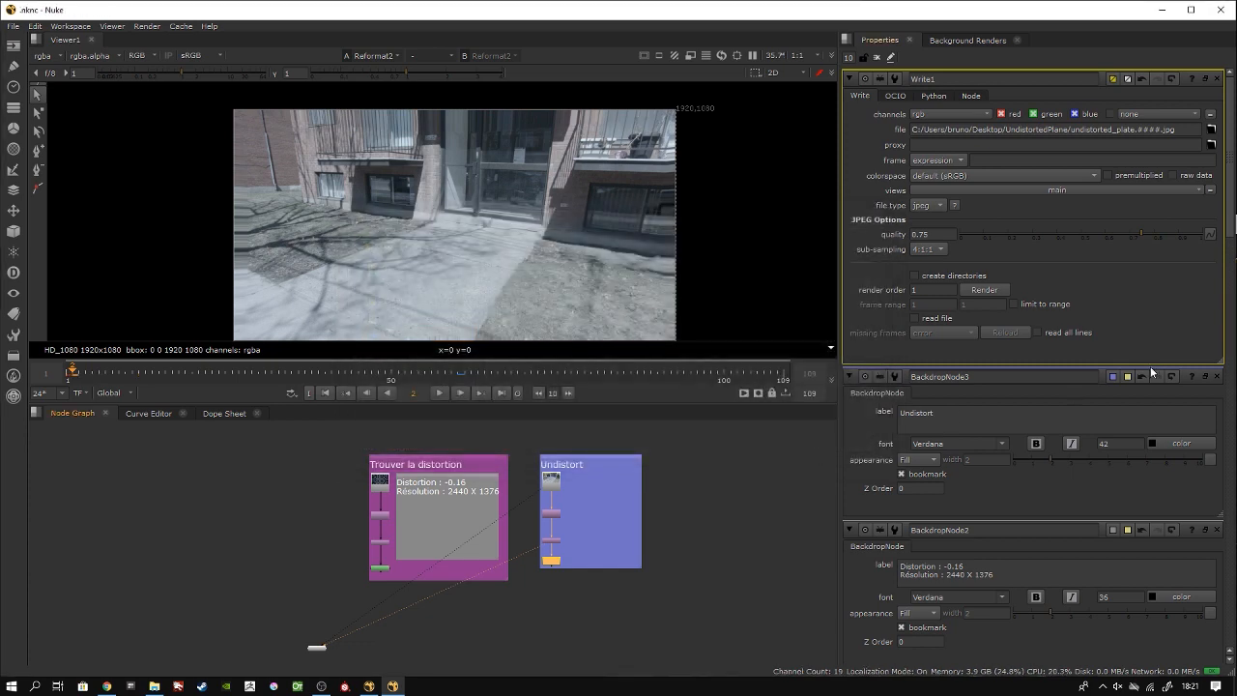
Step: Render the Write1 node over the input frame range 1-186, continuing on error
scroll(534, 567, up, 5)
middle_drag(681, 513, 515, 591)
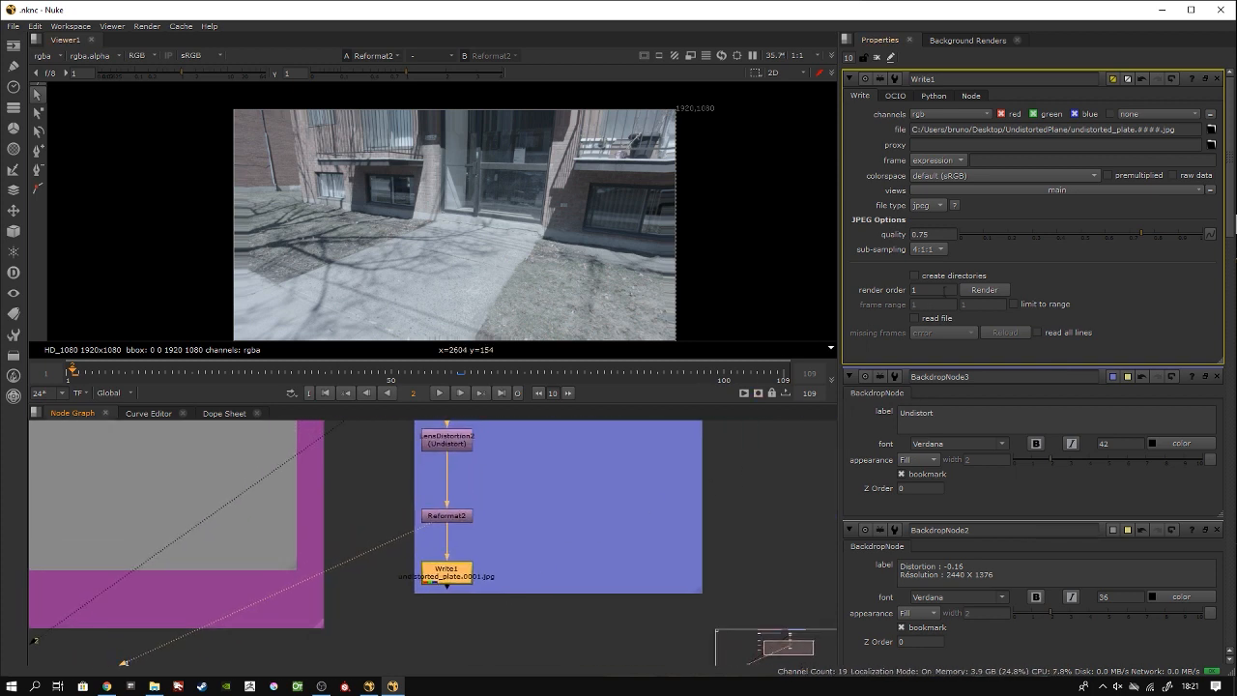
click(984, 290)
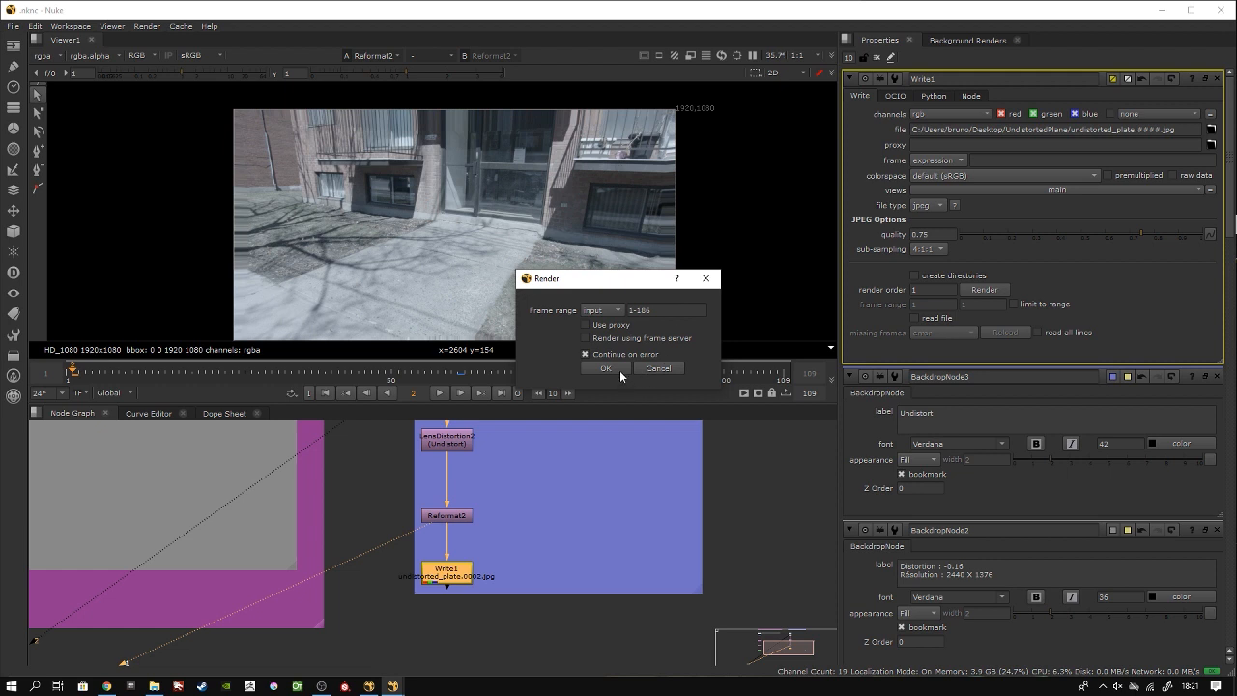
click(606, 368)
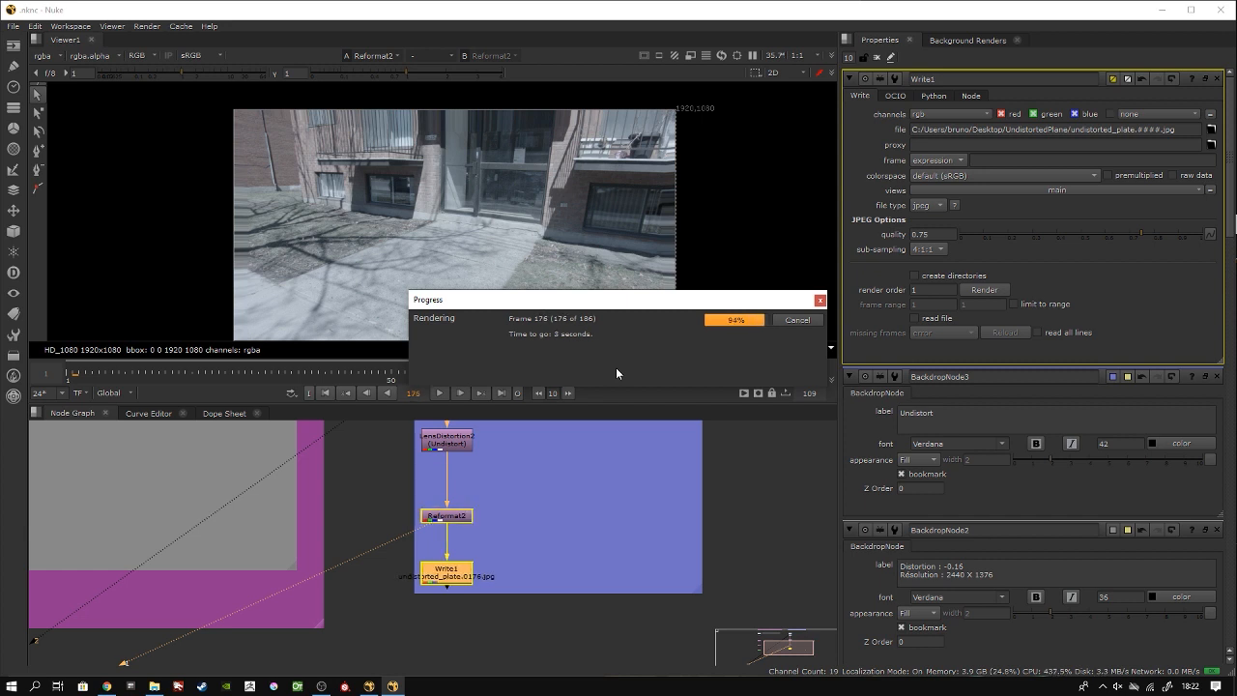
Step: In File Explorer, rename the Desktop folder UndistortedPlane as UndistortedPlate and open undistorted_plate.0001.jpg from it for viewing
click(153, 687)
click(645, 224)
click(667, 226)
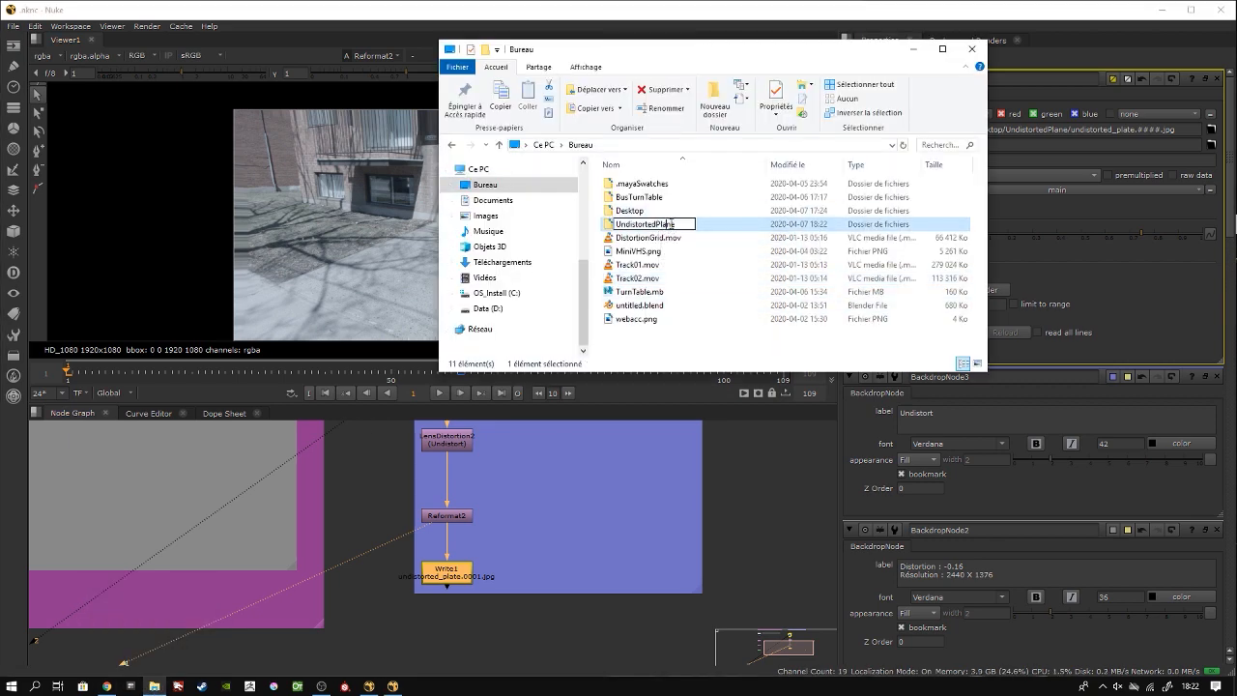
double_click(746, 225)
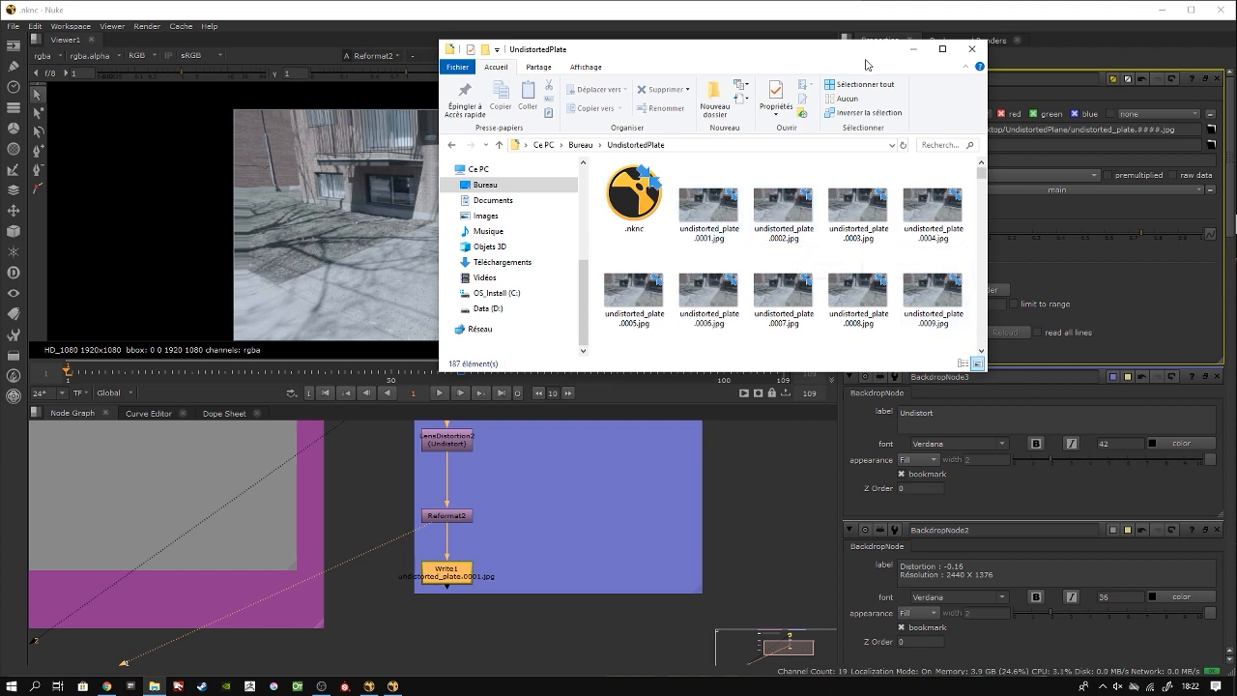
double_click(709, 205)
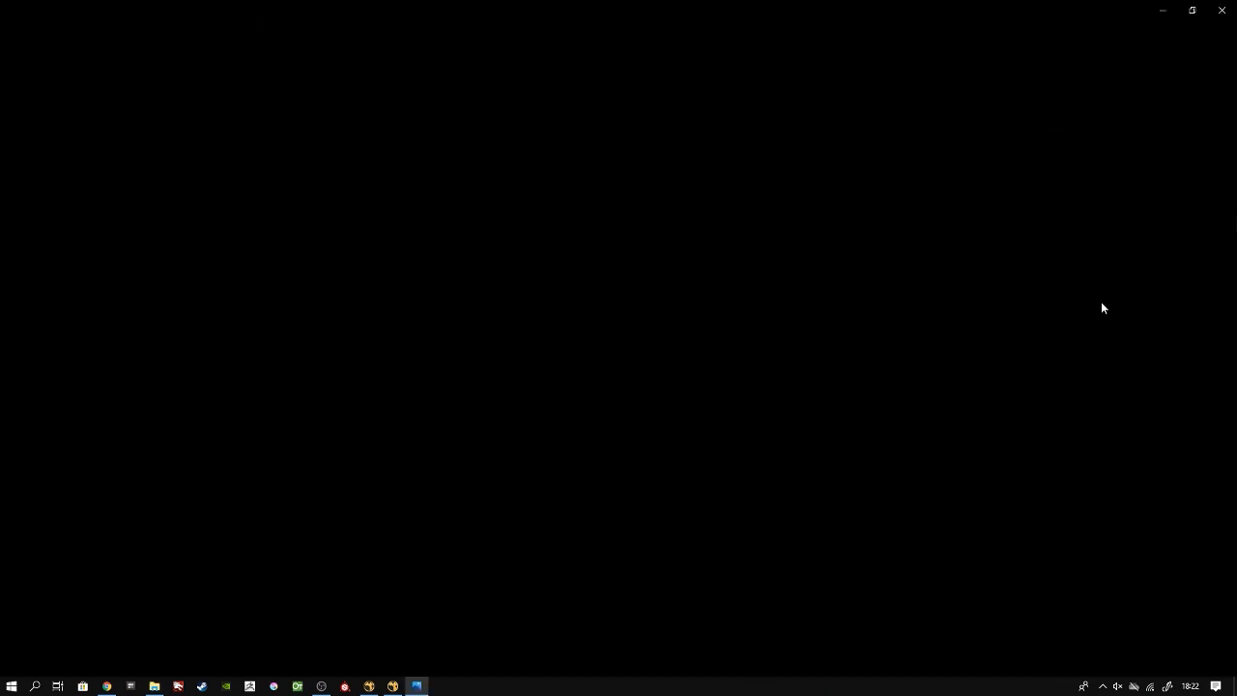